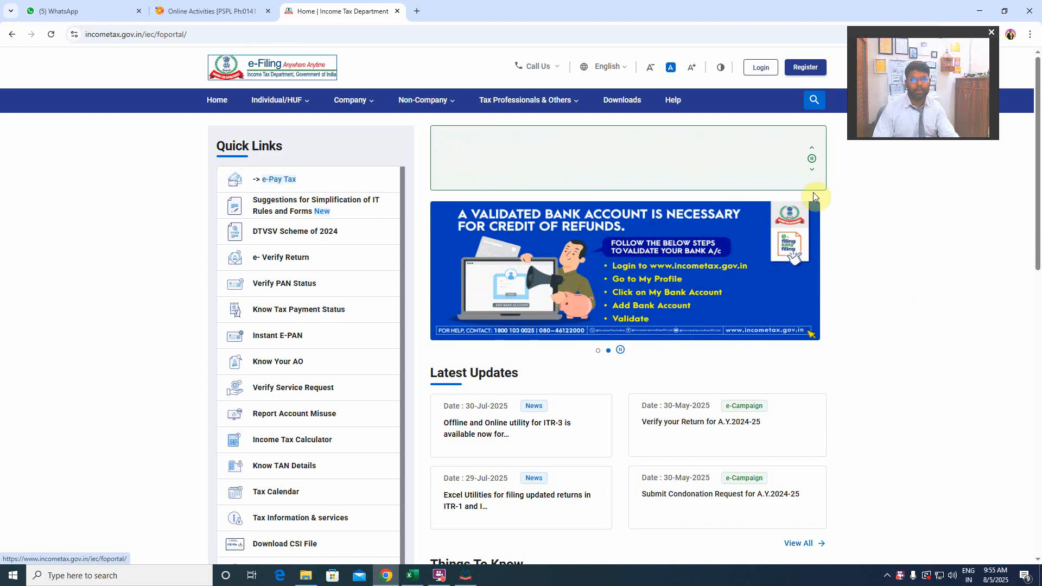
Download the common offline Form Utility for Form 3CA-3CD and 3CB-3CD from the portal's Income Tax Forms downloads.
left_click(623, 100)
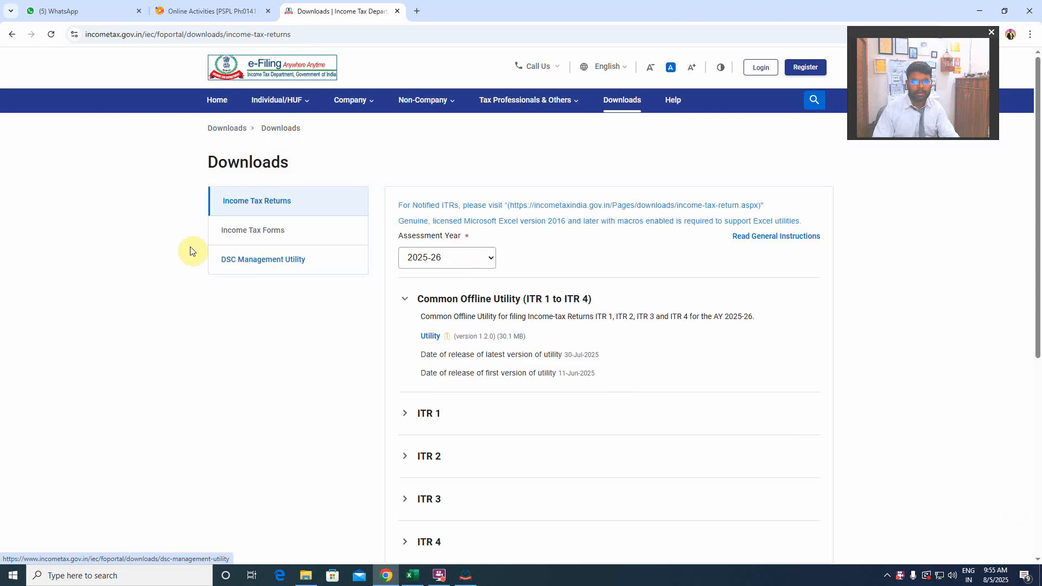
left_click(272, 232)
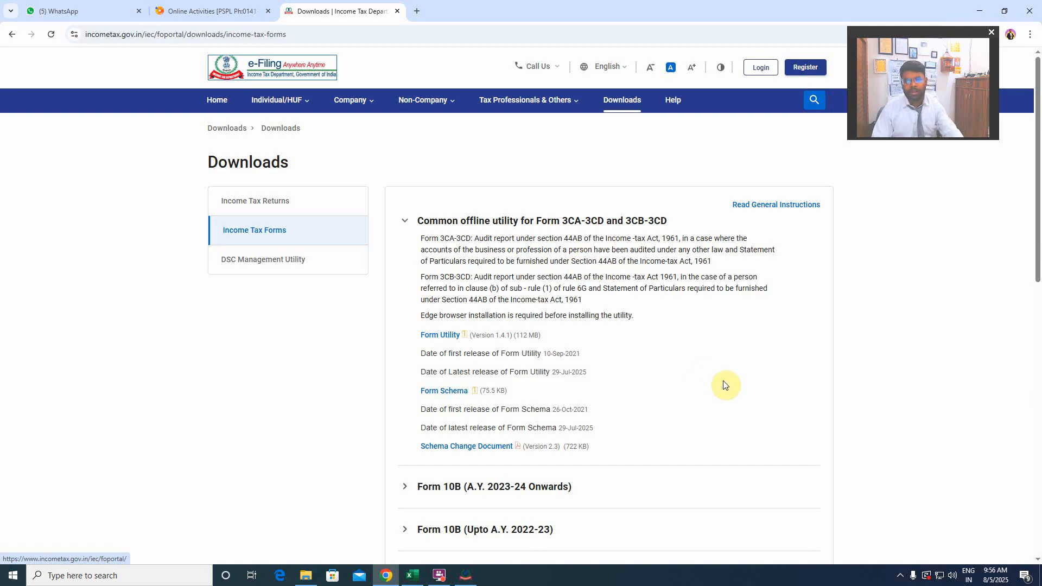
left_click(435, 338)
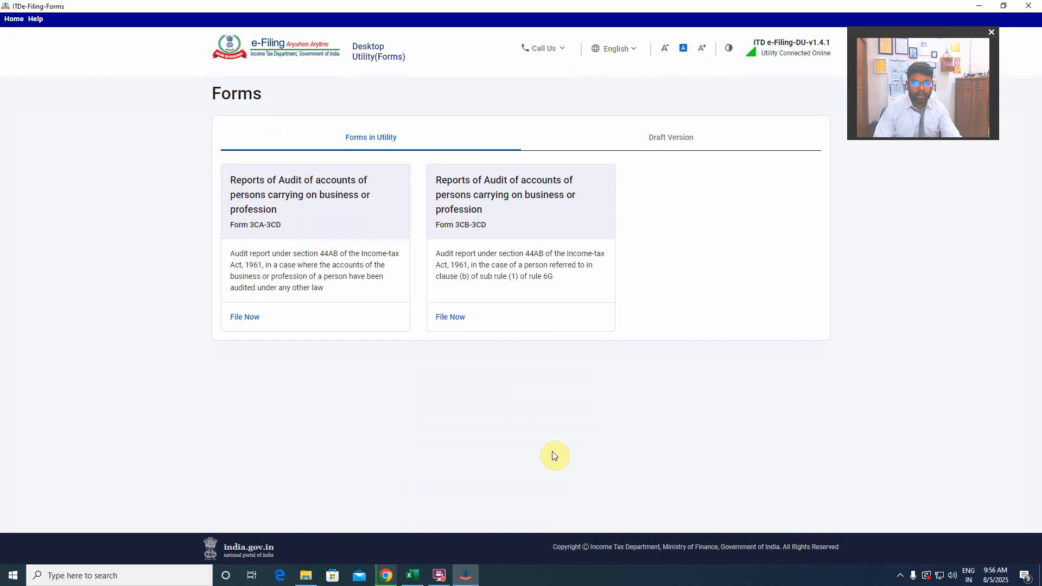
Switch to the Excel workbook and examine the liabilities and assets on the balance sheet as at 31.03.2025.
left_click(415, 579)
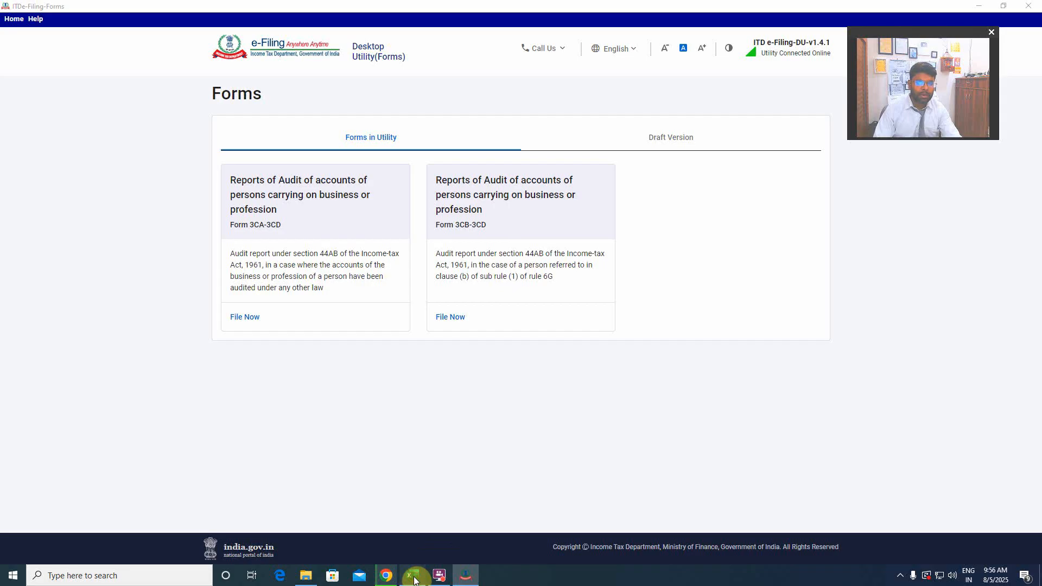
scroll(440, 359, "down", 3)
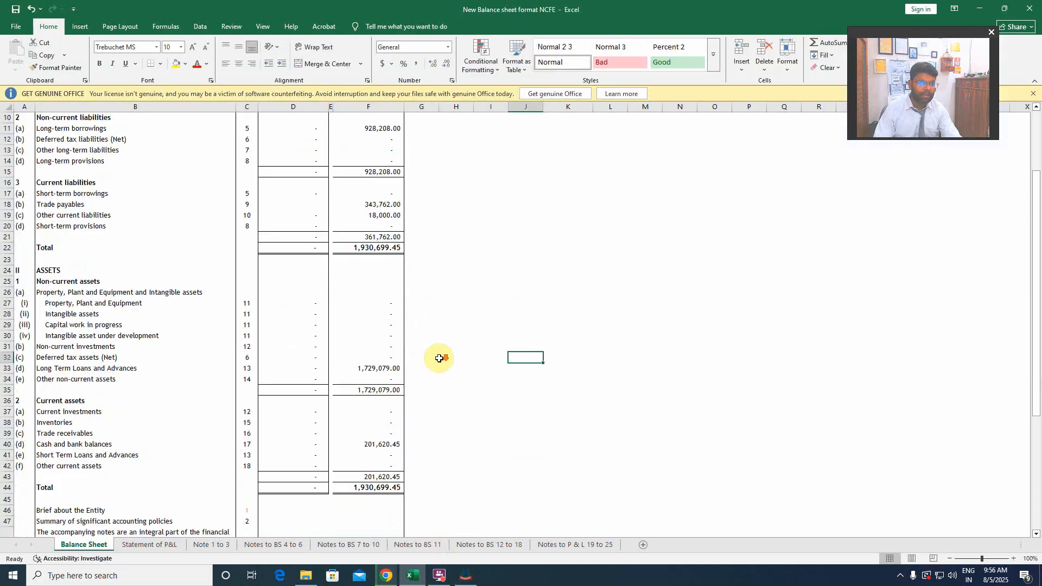
scroll(440, 359, "down", 7)
scroll(440, 359, "up", 10)
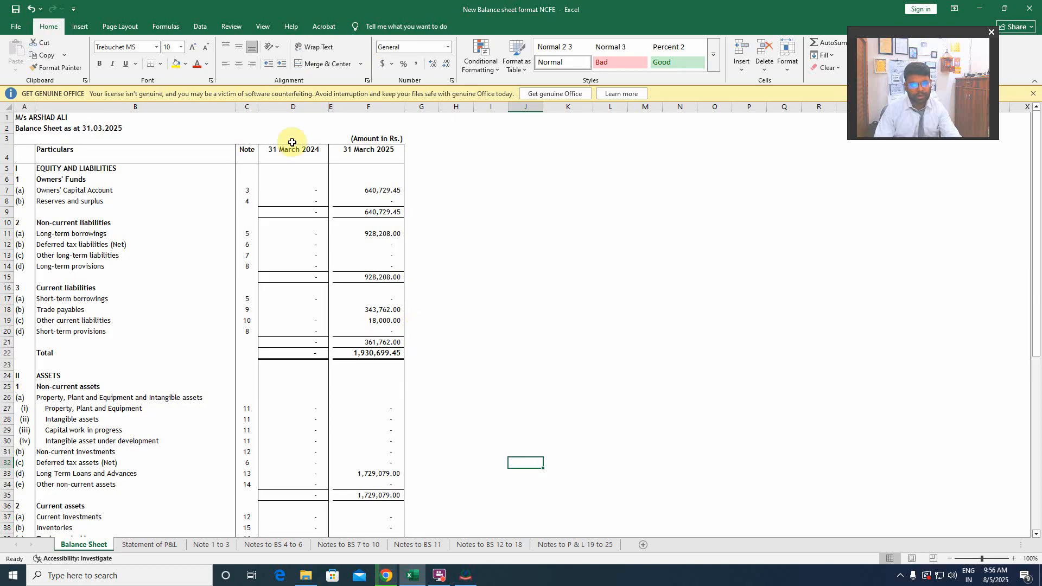
scroll(325, 302, "down", 1)
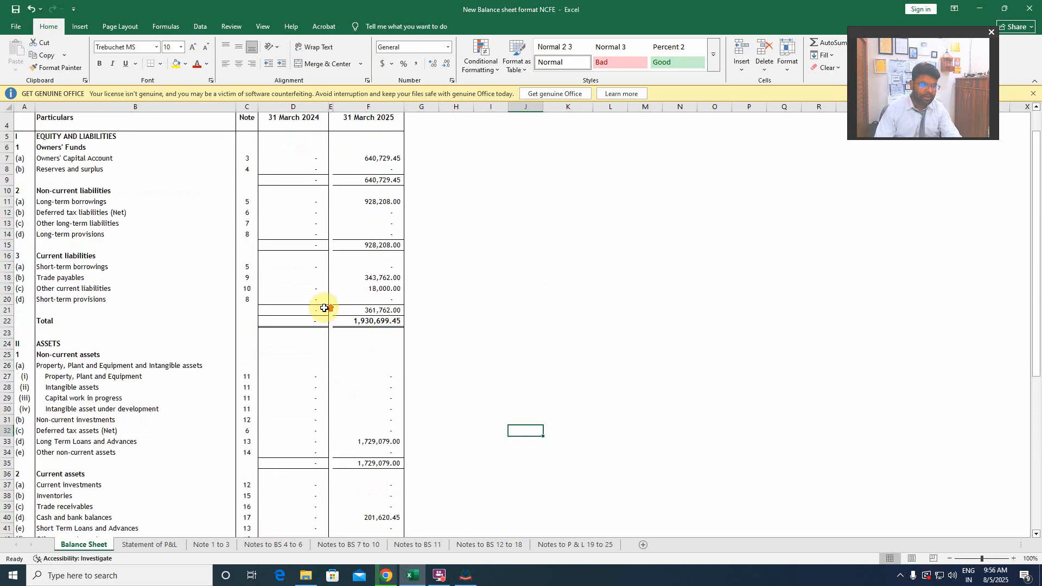
scroll(321, 302, "up", 1)
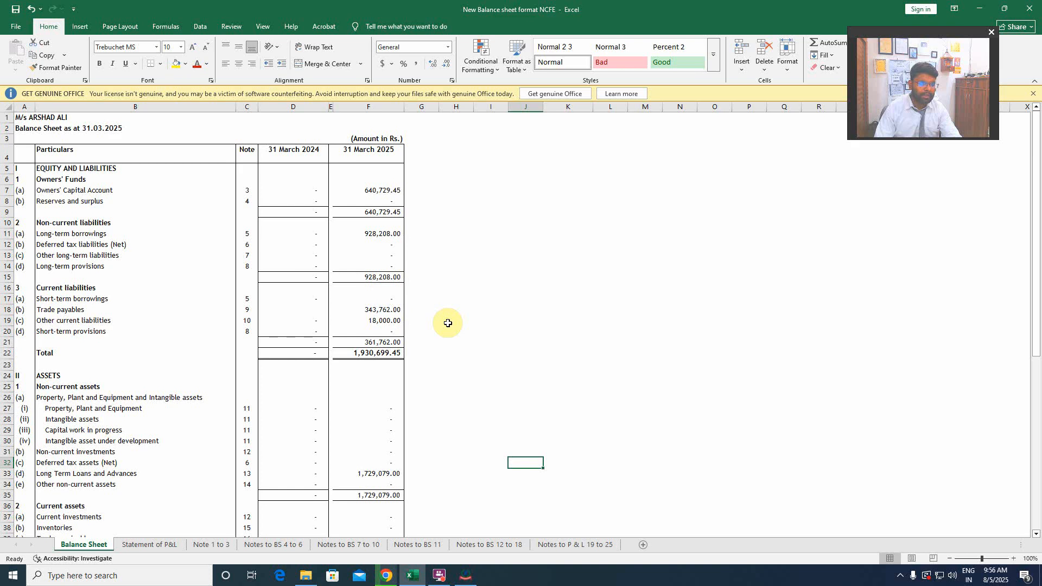
scroll(226, 403, "down", 5)
scroll(230, 333, "up", 5)
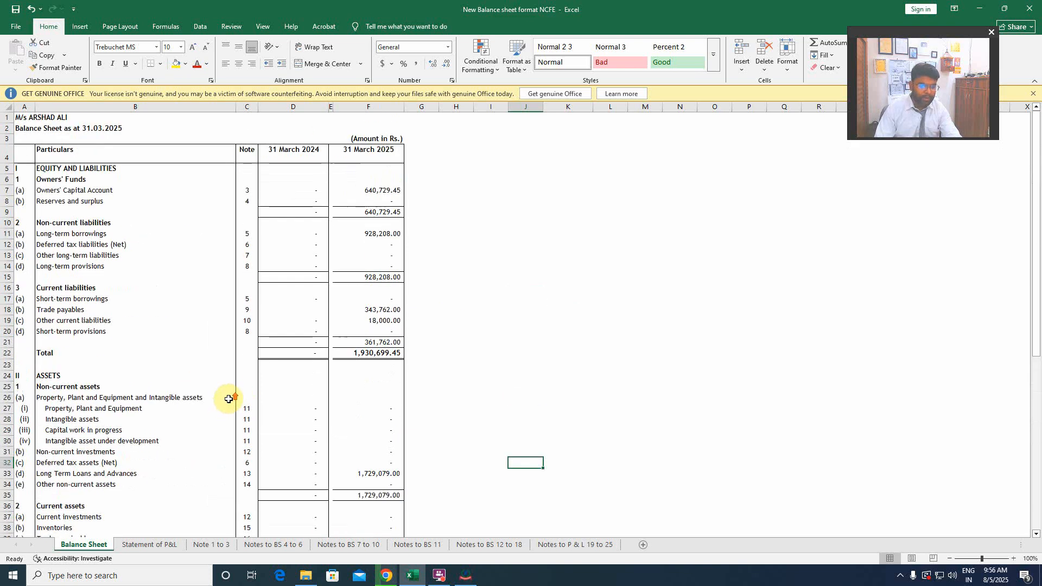
scroll(228, 399, "down", 3)
scroll(229, 399, "down", 10)
scroll(227, 396, "up", 14)
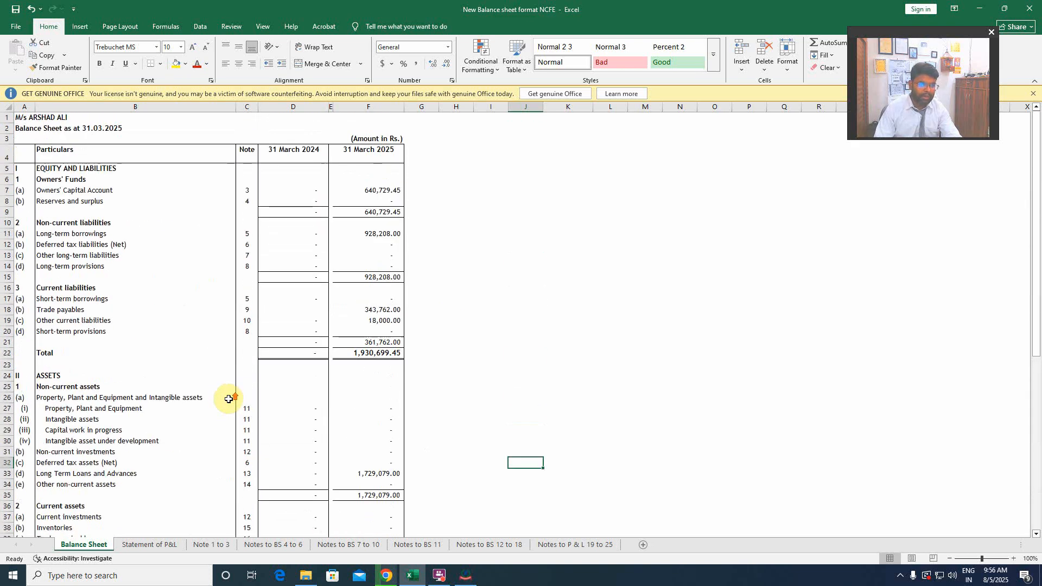
Look through the Statement of P&L and all notes sheets, ending back on the Balance Sheet.
left_click(154, 545)
left_click(211, 545)
left_click(273, 545)
left_click(349, 544)
left_click(417, 545)
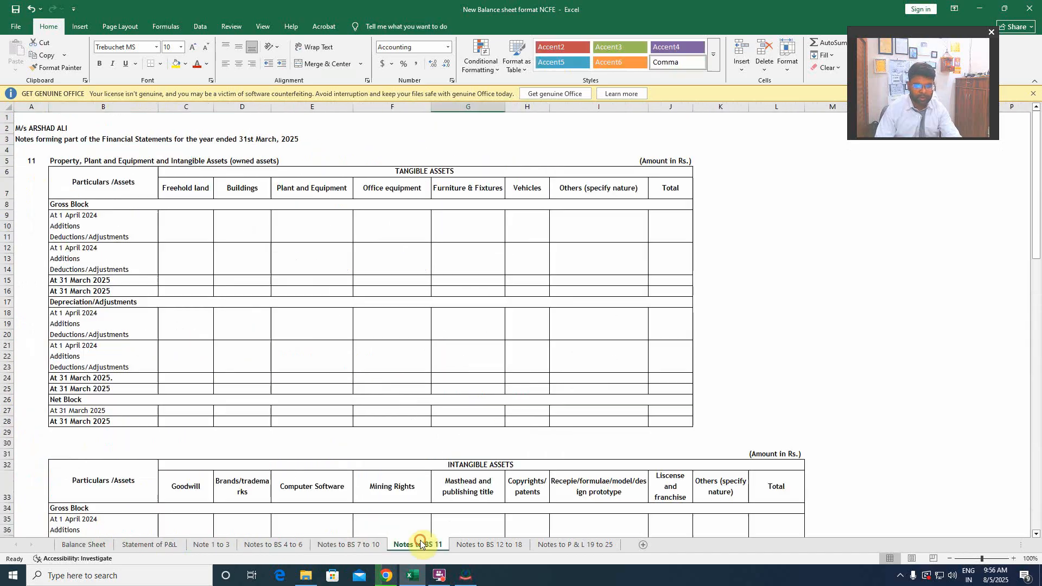
left_click(511, 545)
key("ctrl+Page_Down")
left_click(83, 545)
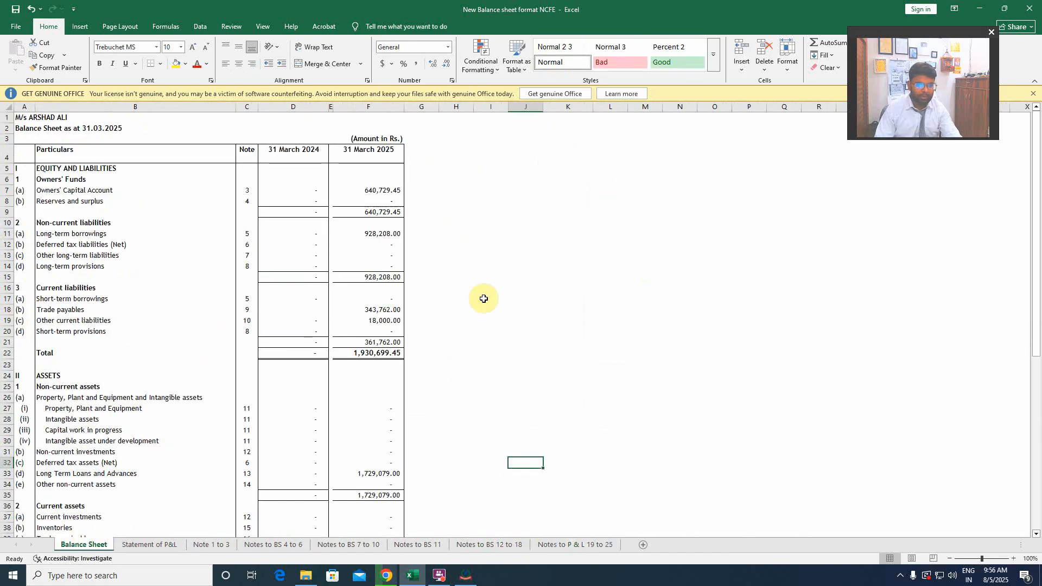
Switch to the ITDe-Filing-Forms utility and start filing Form 3CA-3CD using the Import JSON option.
left_click(466, 575)
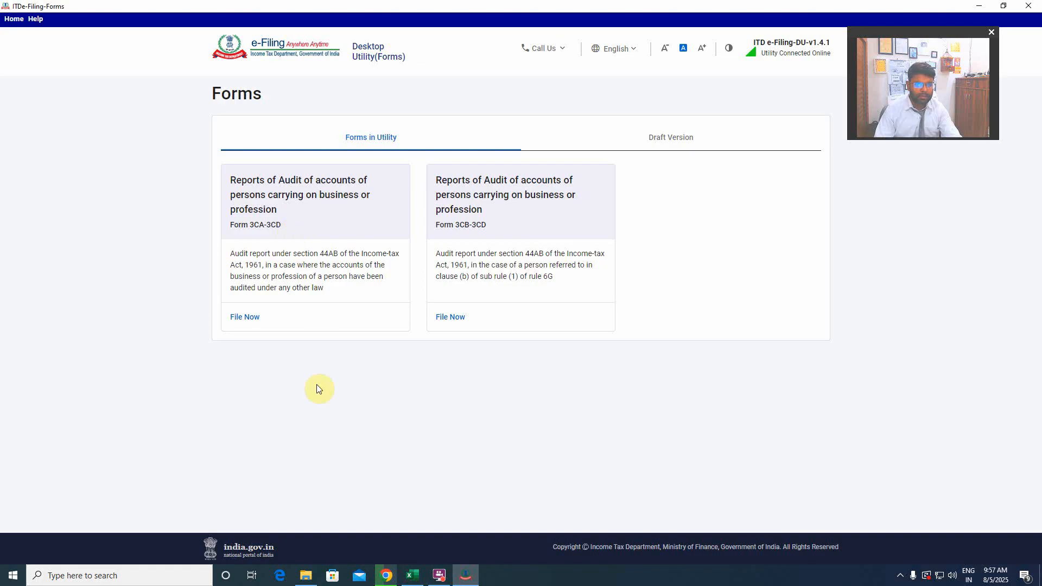
left_click(245, 317)
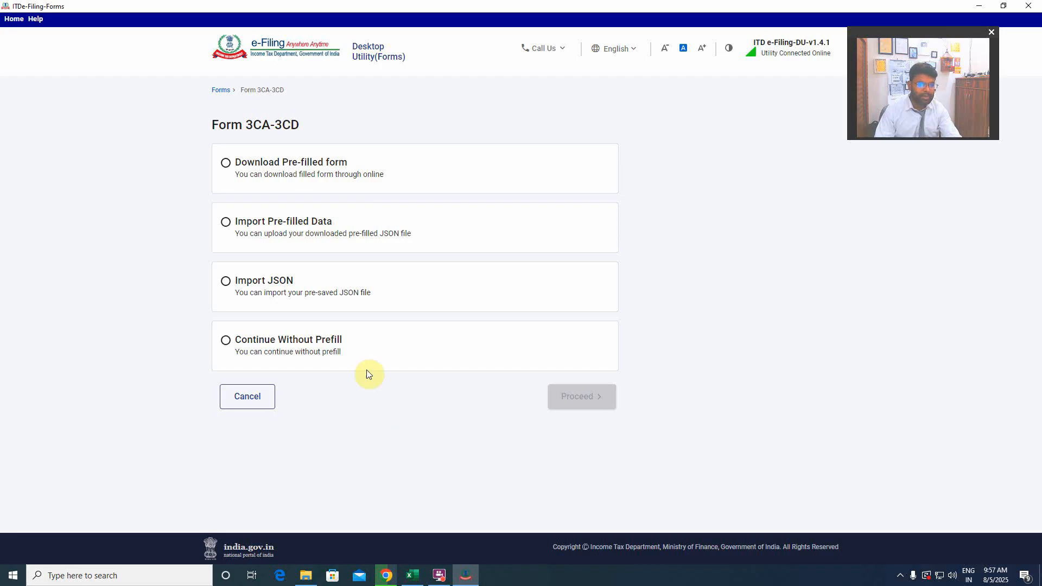
left_click(226, 286)
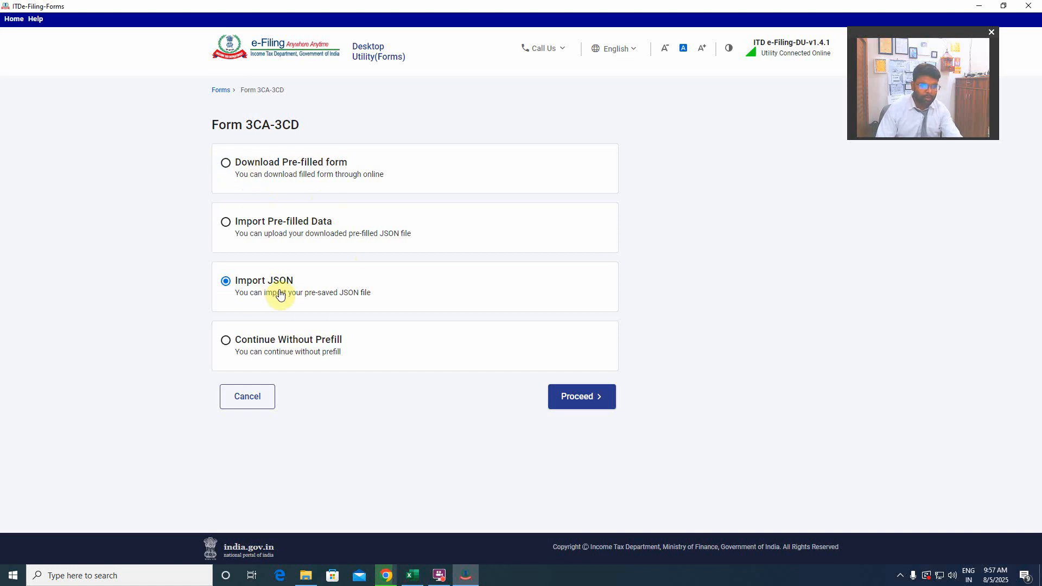
left_click(581, 397)
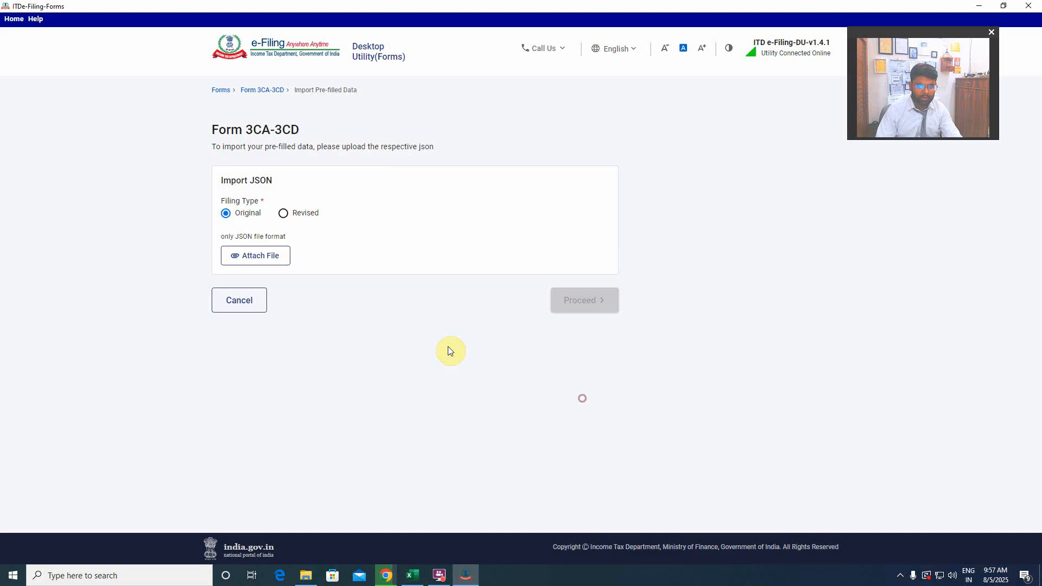
Attach Formjson (1).json from the Tax audit folder and proceed with the import.
left_click(274, 263)
left_click(155, 100)
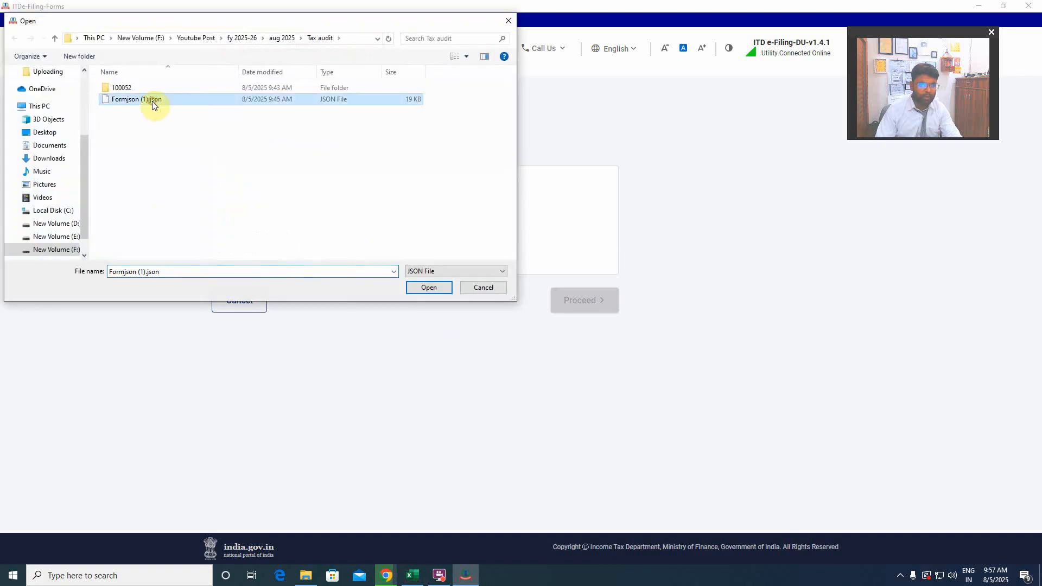
left_click(438, 290)
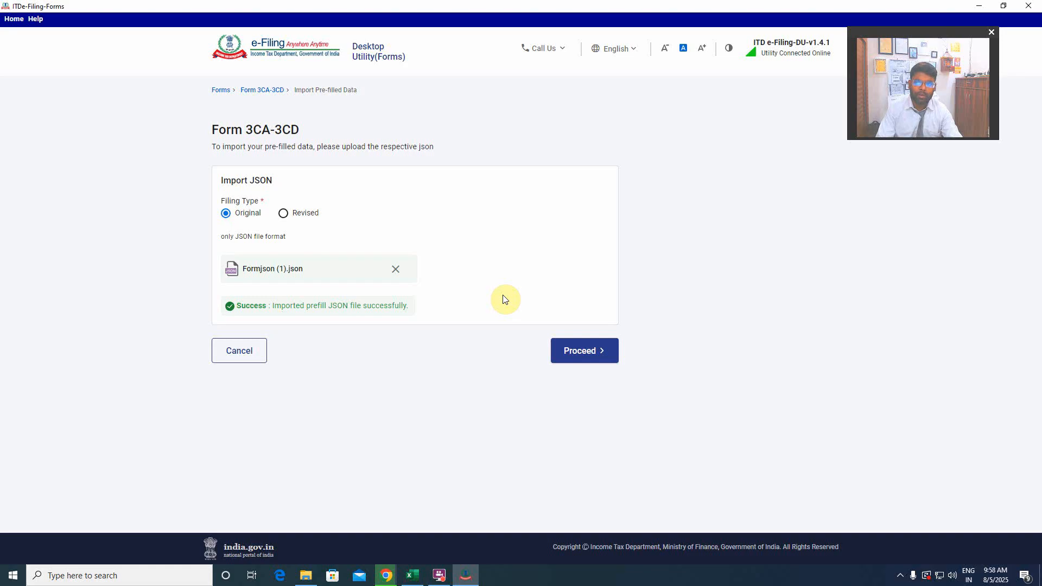
left_click(581, 352)
left_click(514, 342)
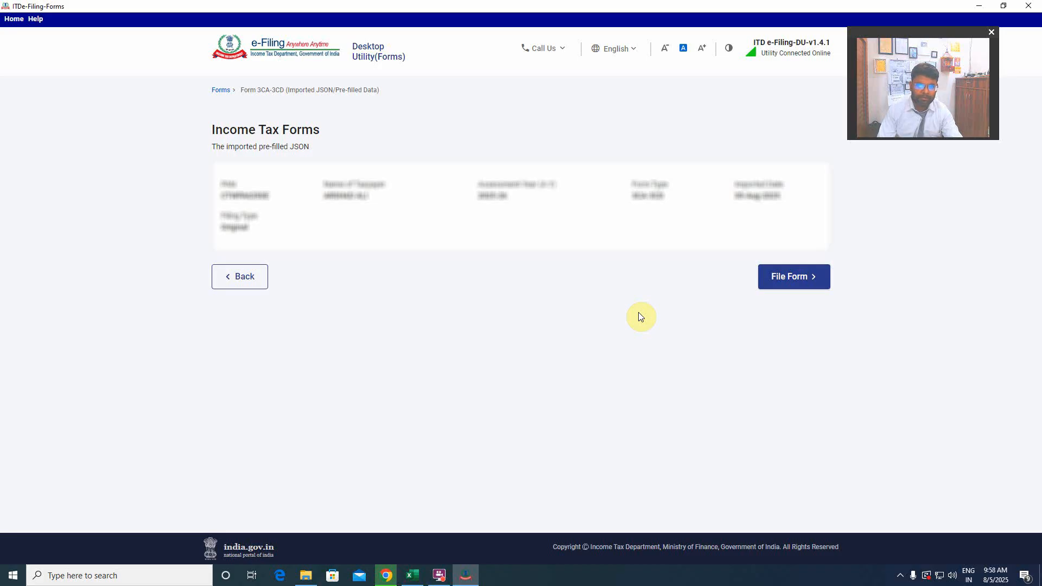
Start filing the imported Form 3CA-3CD and open the Form No. 3CA section to provide its details.
left_click(791, 276)
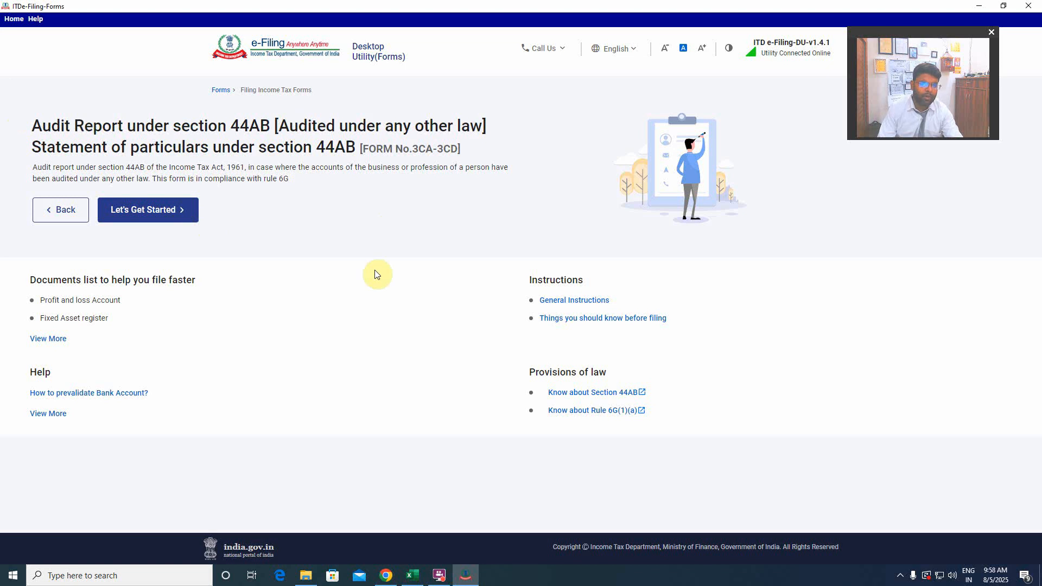
left_click(142, 210)
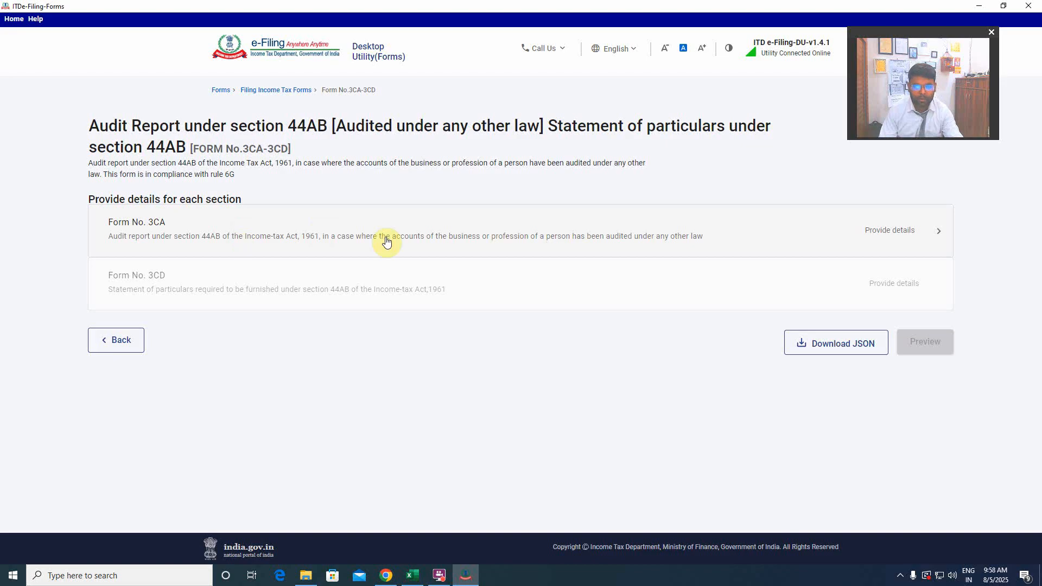
left_click(813, 232)
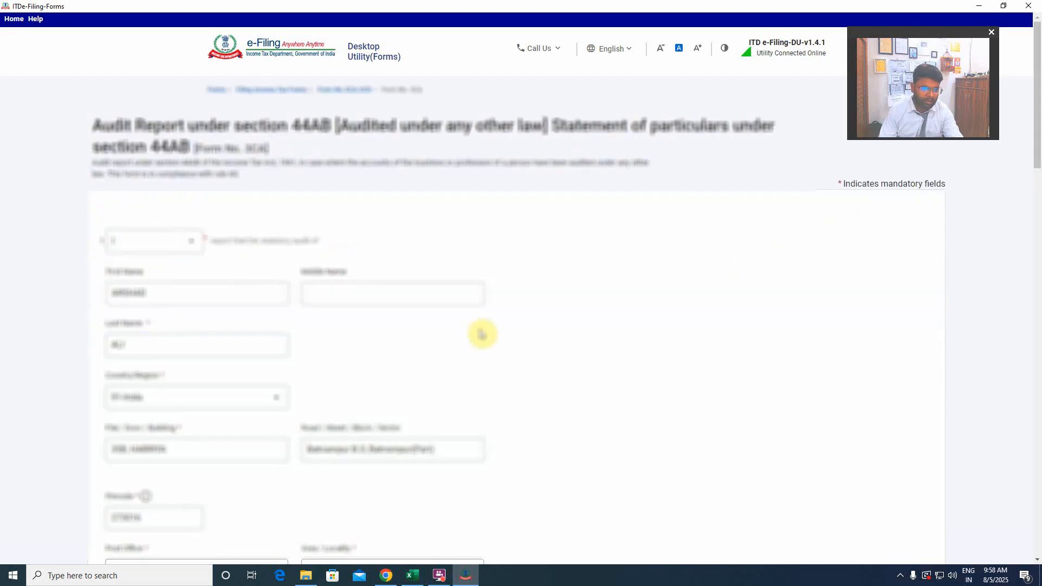
Review the imported Form 3CA details, including assessee, audit report, accounting period, observations/qualifications and accountant information.
scroll(516, 323, "down", 3)
scroll(478, 310, "down", 10)
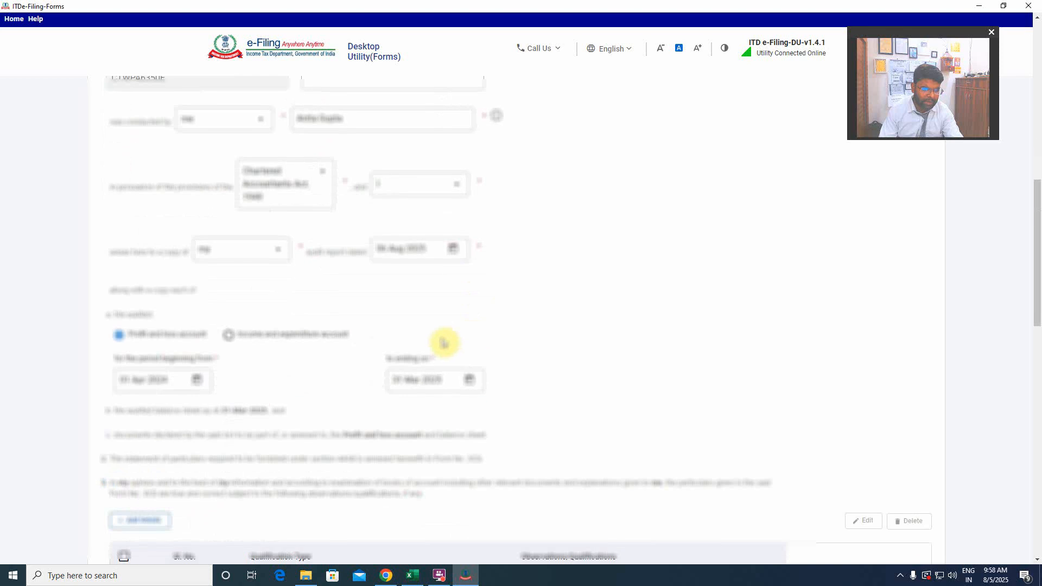
scroll(312, 326, "up", 2)
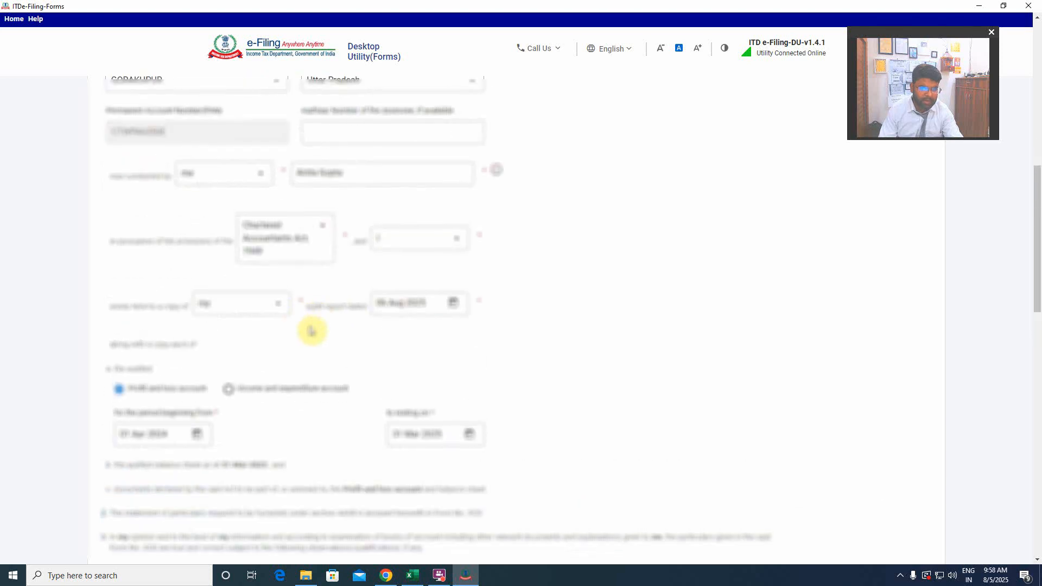
scroll(310, 342, "down", 2)
scroll(330, 345, "down", 2)
scroll(329, 345, "down", 2)
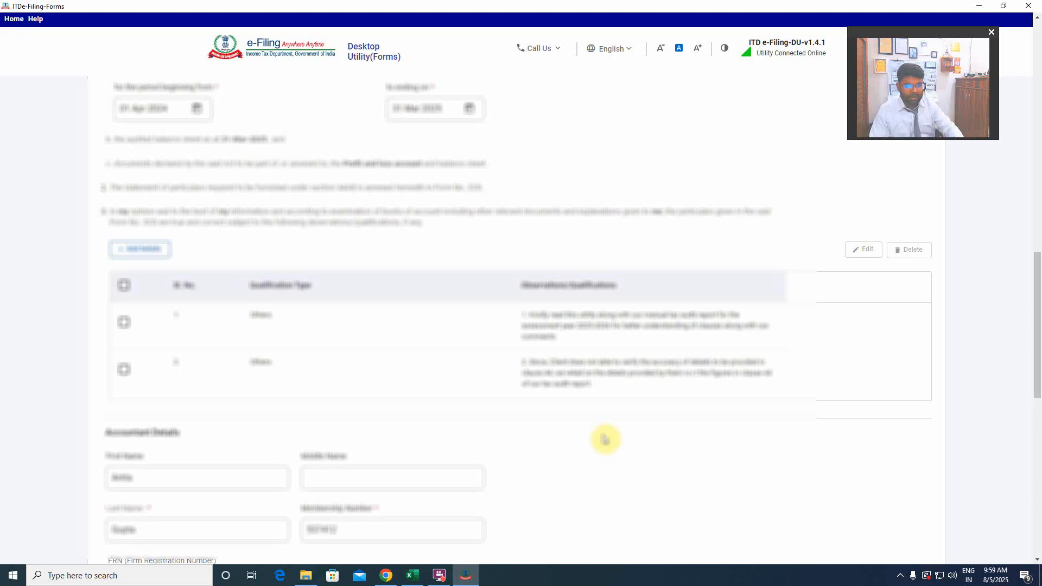
scroll(580, 387, "down", 4)
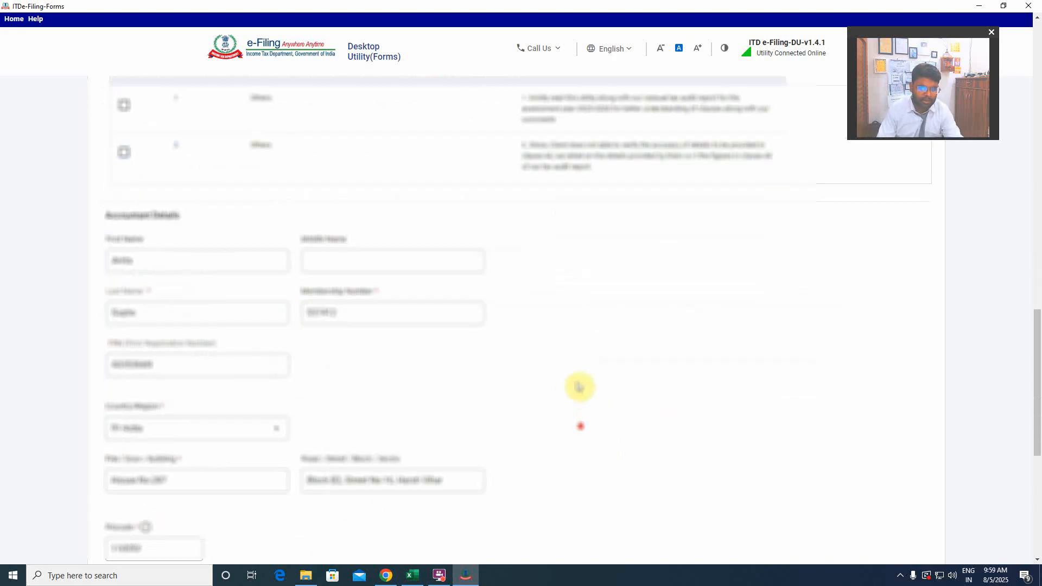
scroll(579, 387, "down", 6)
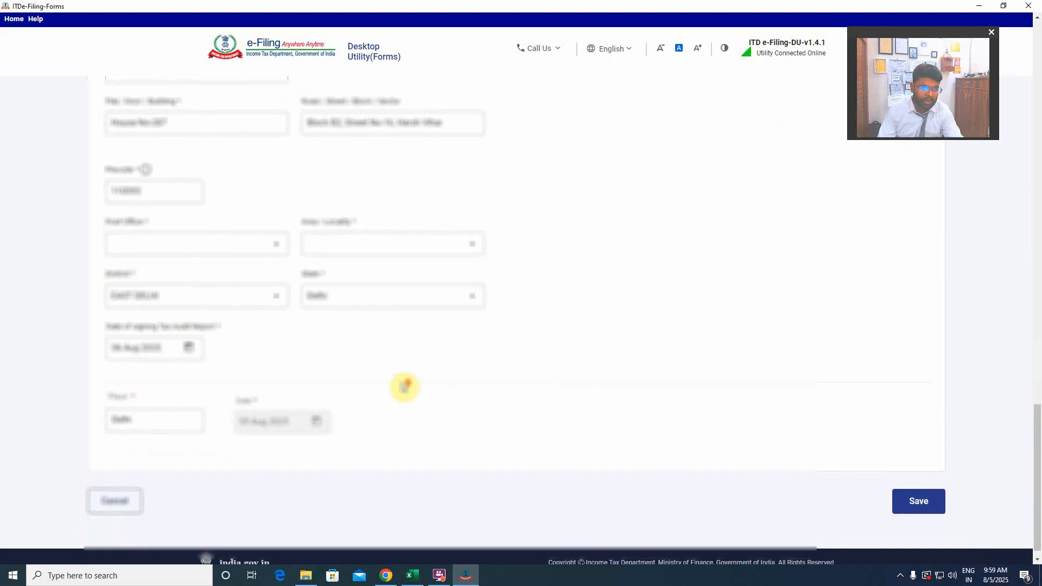
scroll(404, 387, "up", 4)
scroll(408, 352, "down", 4)
scroll(412, 319, "up", 4)
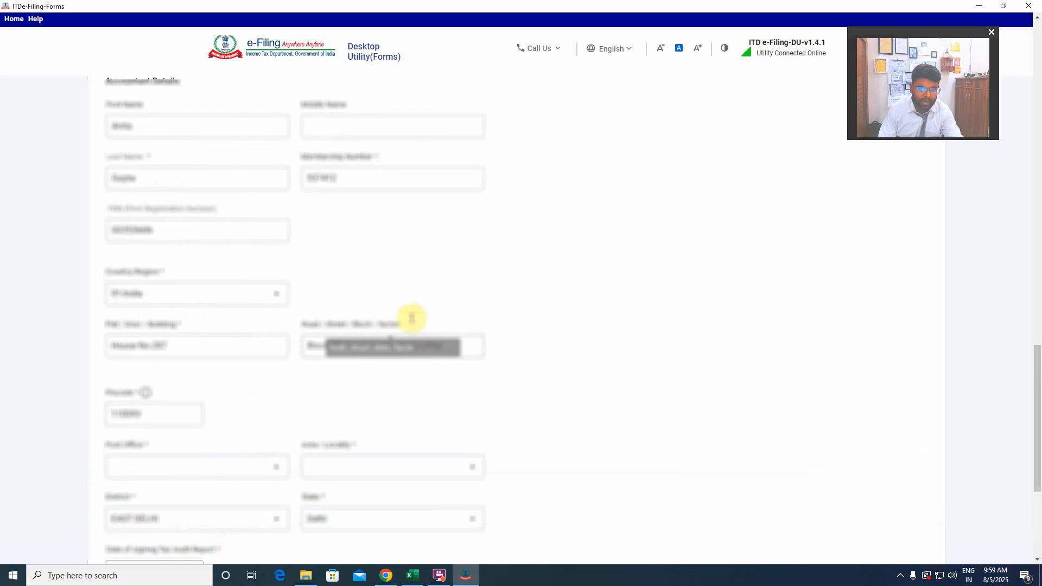
scroll(411, 319, "up", 3)
scroll(414, 256, "down", 7)
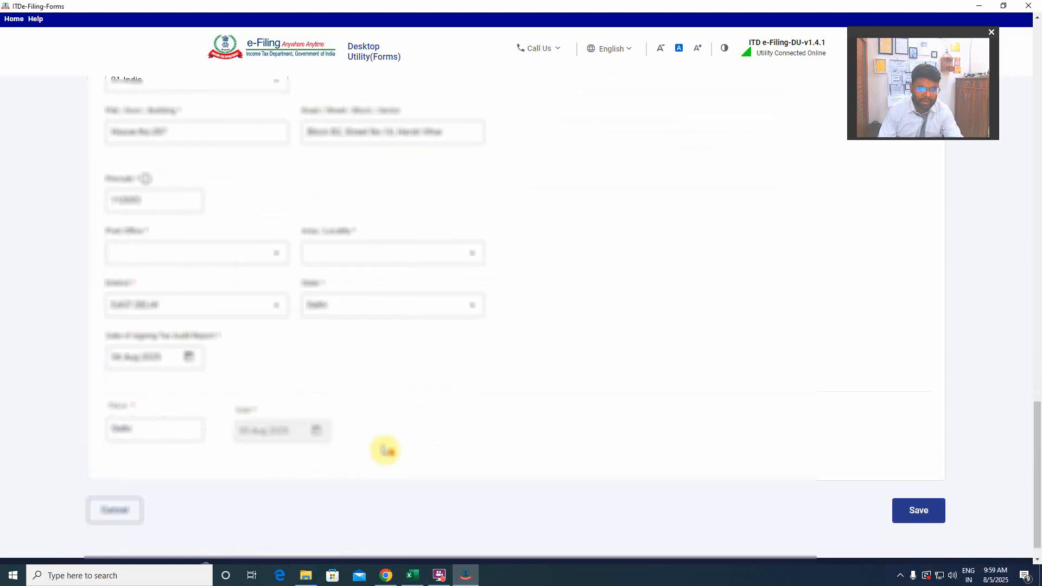
Try to save Form 3CA, and fill in the assessee's missing post office and area/locality.
left_click(916, 504)
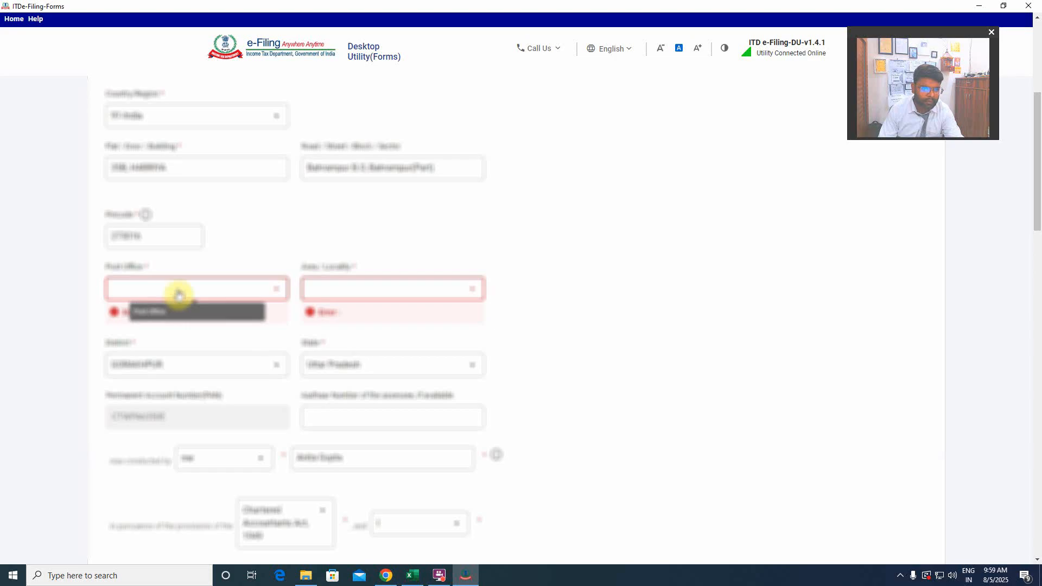
scroll(216, 353, "up", 4)
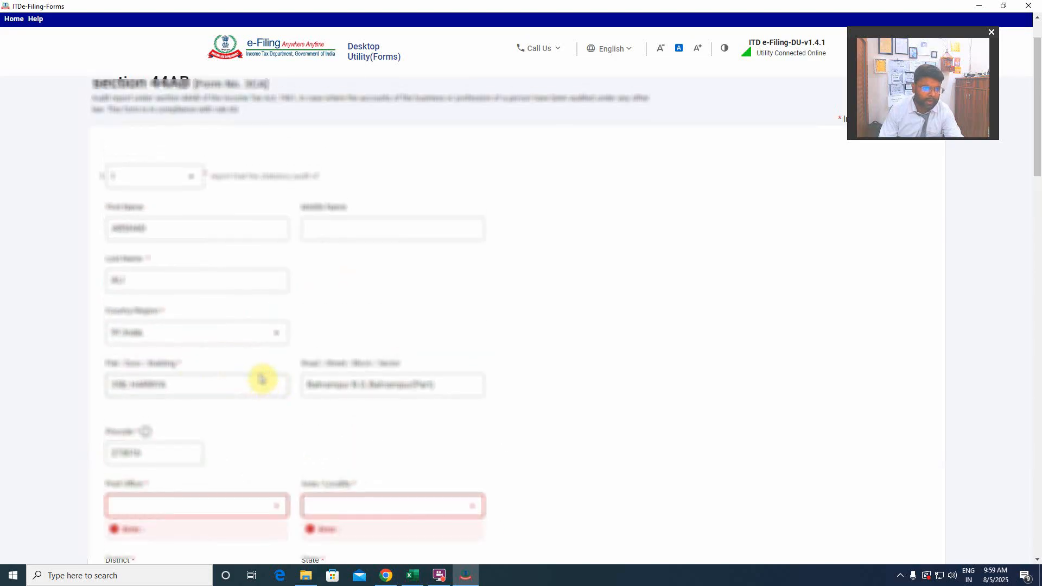
scroll(263, 380, "down", 1)
scroll(228, 396, "down", 2)
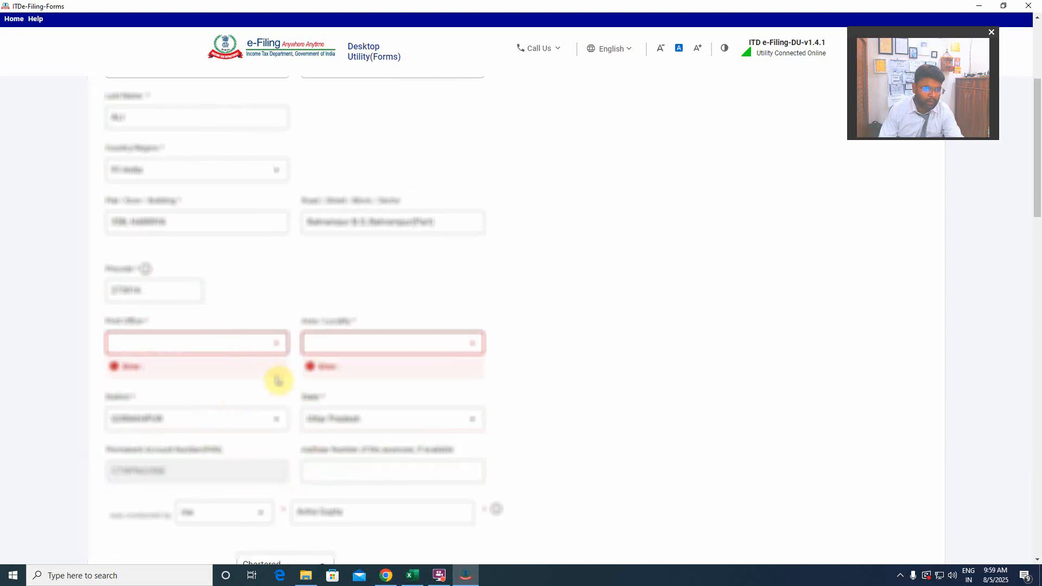
left_click(242, 343)
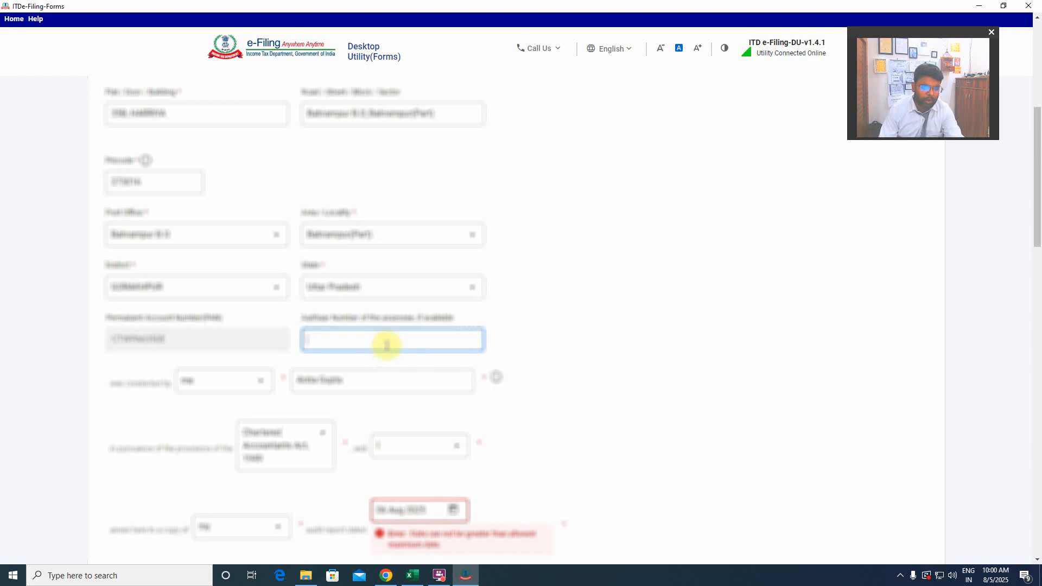
Fill in the accountant's missing post office and area/locality, and try to save Form 3CA.
scroll(509, 344, "down", 15)
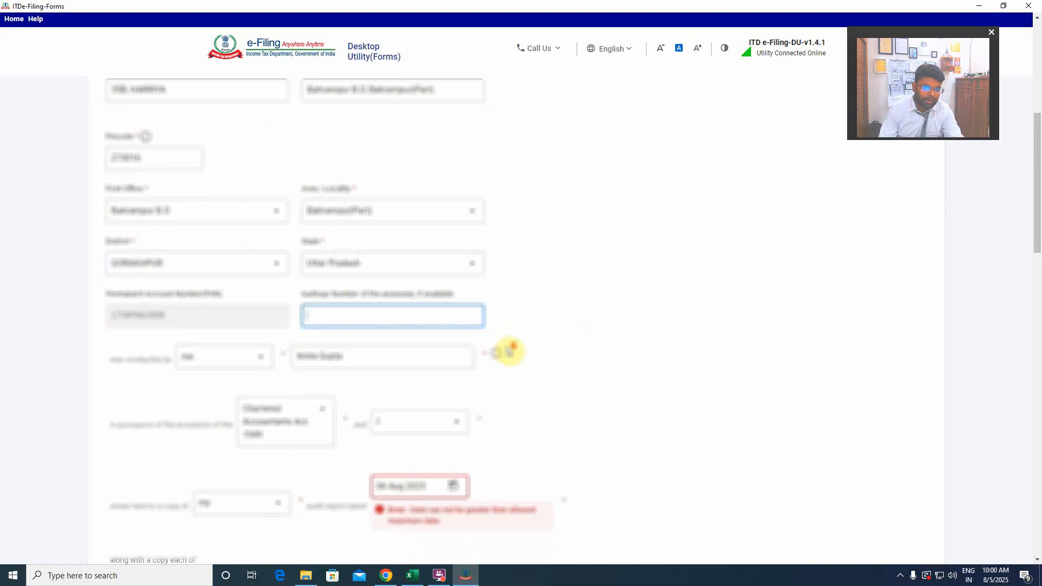
scroll(513, 351, "down", 2)
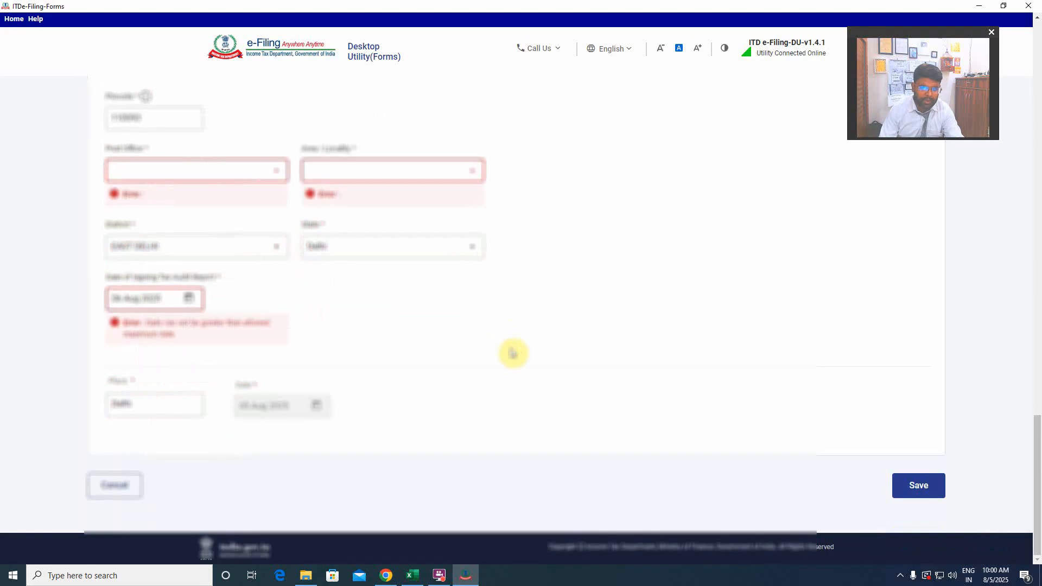
scroll(513, 352, "up", 4)
scroll(513, 353, "up", 3)
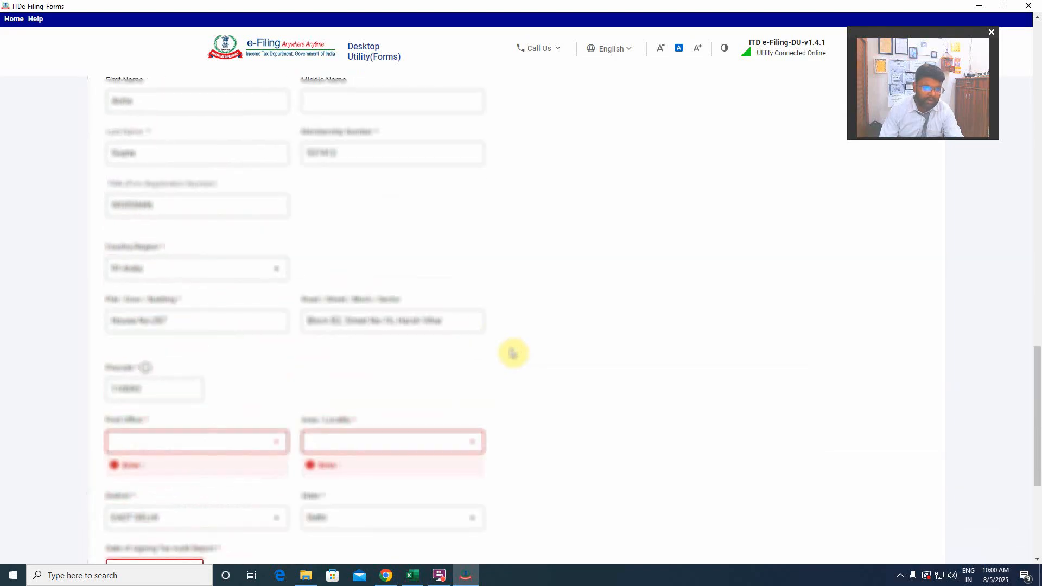
scroll(513, 353, "down", 4)
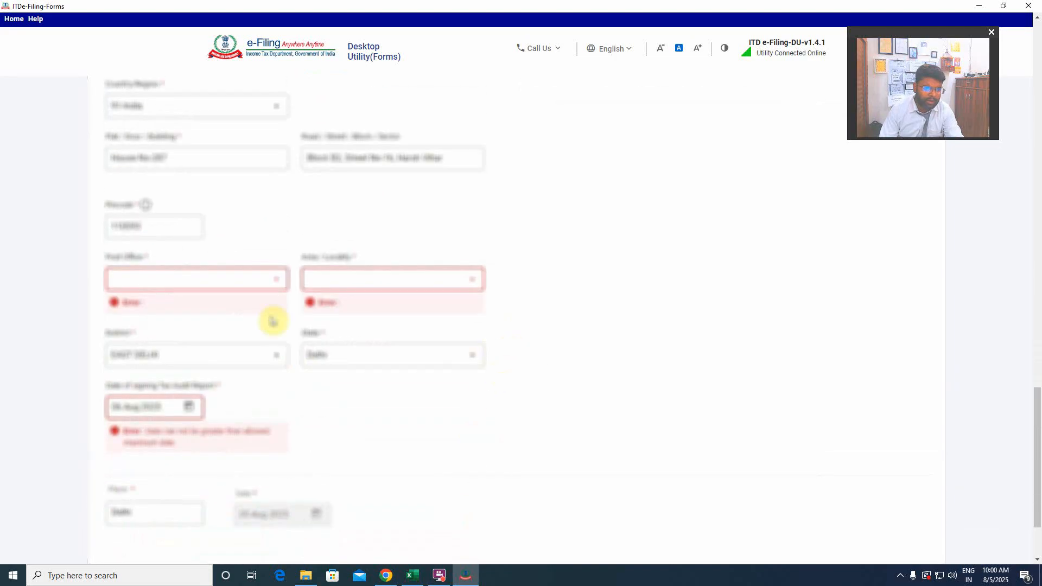
left_click(245, 283)
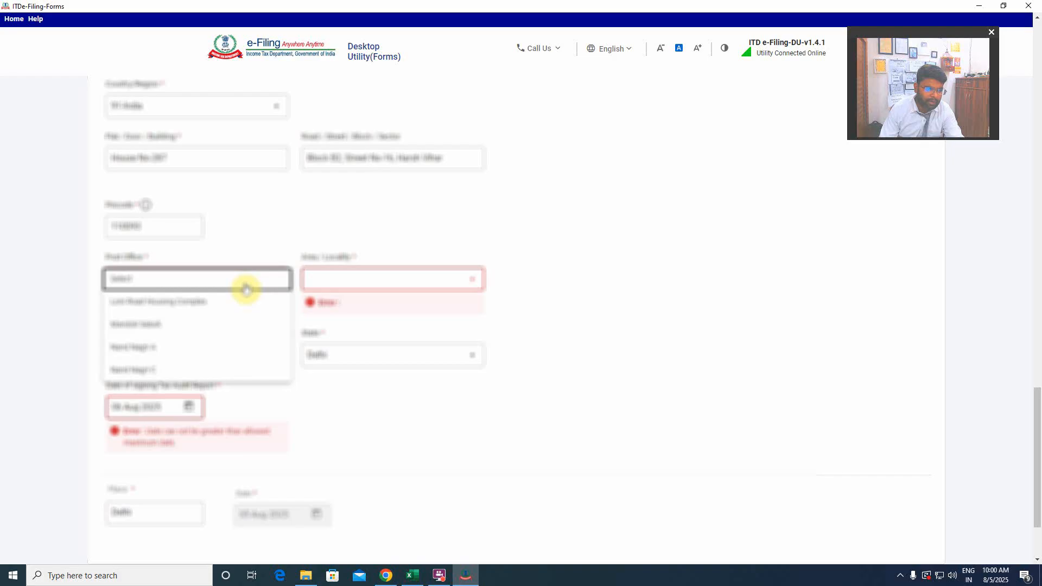
left_click(133, 346)
left_click(919, 537)
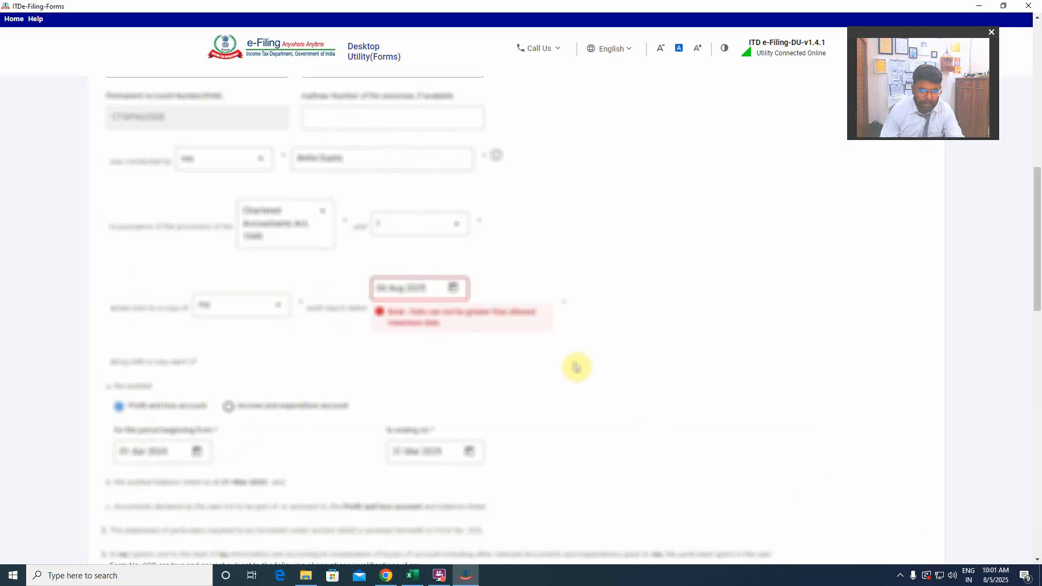
Set the audit report date to 5 Aug 2025 and save Form 3CA.
left_click(452, 288)
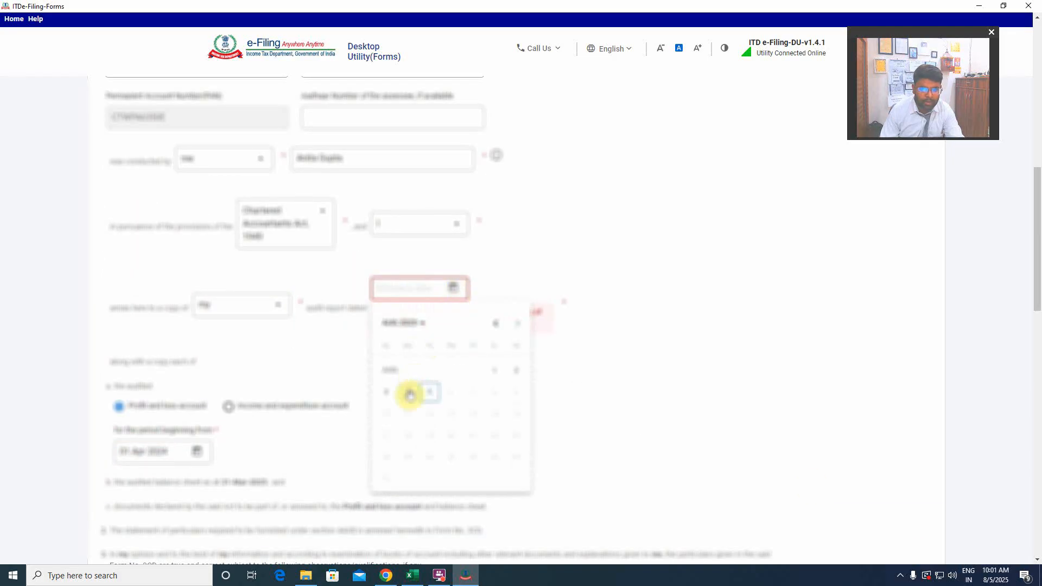
left_click(430, 392)
scroll(619, 418, "down", 10)
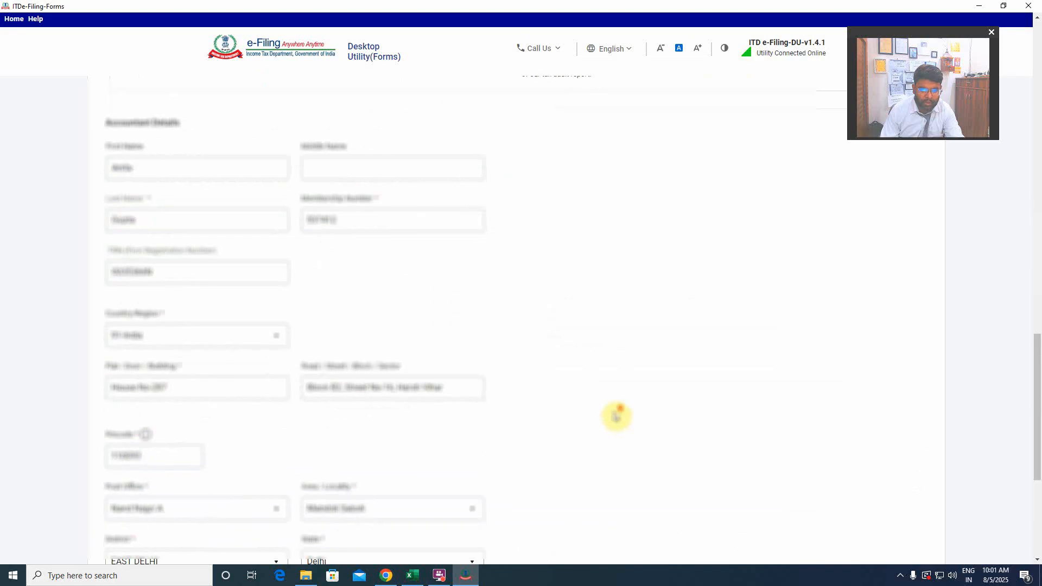
scroll(613, 415, "down", 5)
left_click(919, 484)
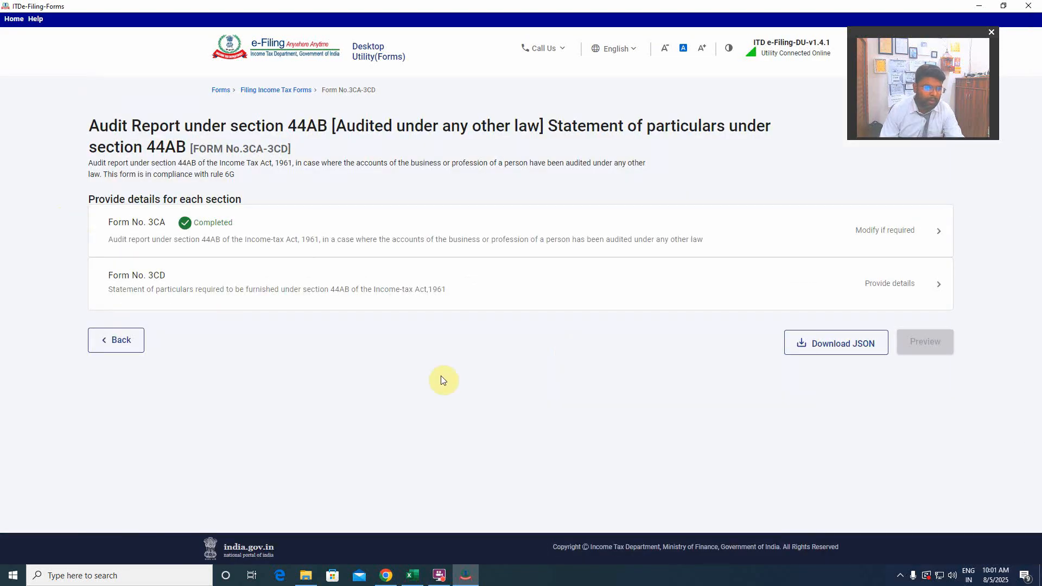
Open Clause 1 - 8 of Form No. 3CD to provide its details.
left_click(885, 296)
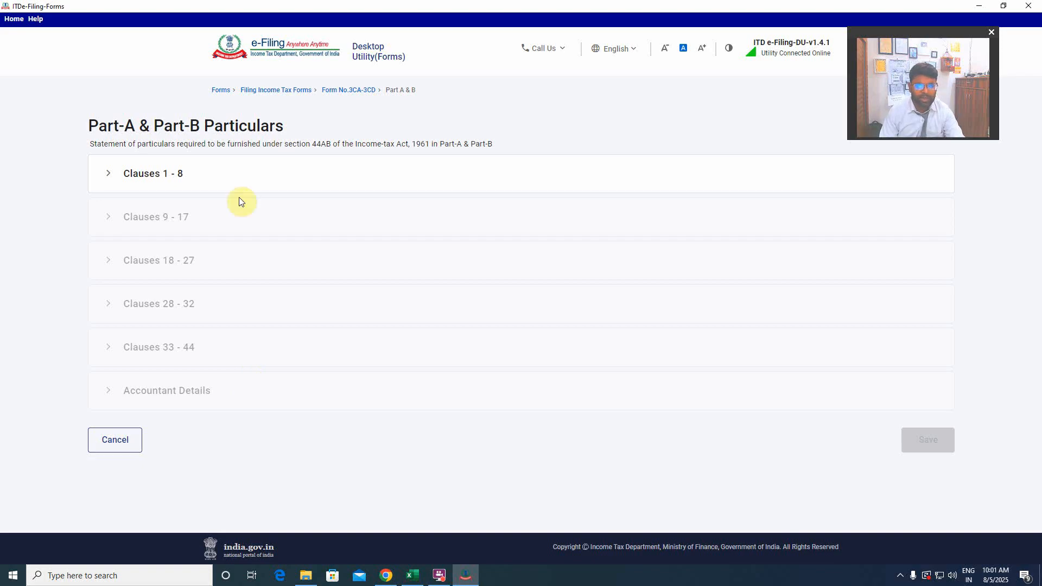
left_click(207, 186)
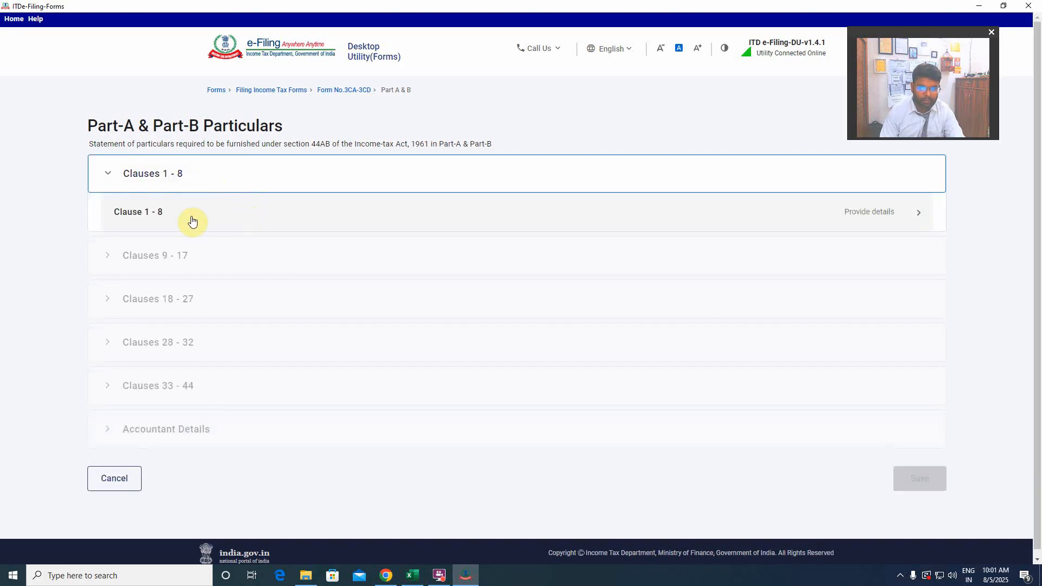
left_click(866, 213)
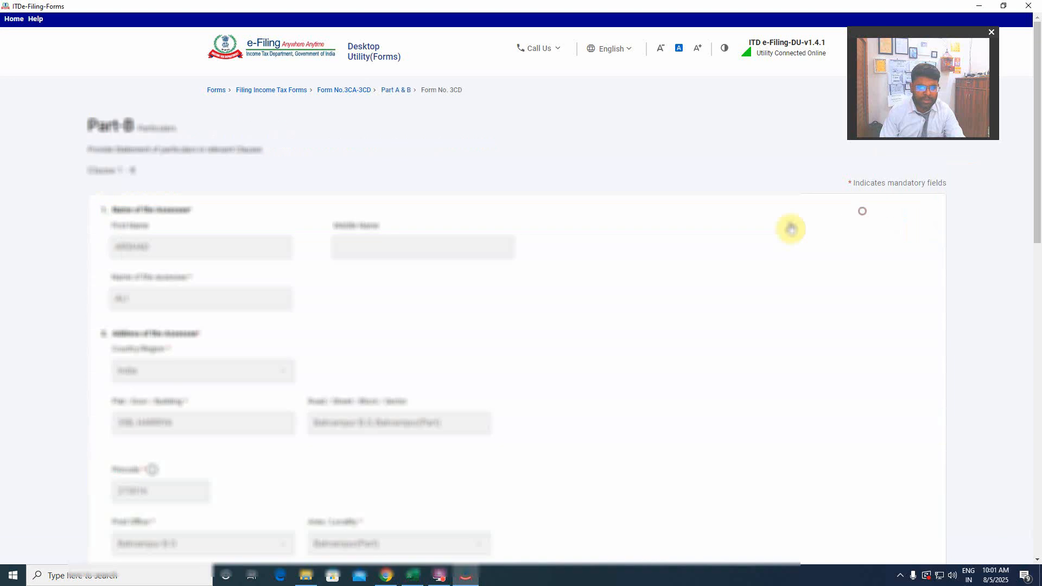
Check the imported Clause 1 - 8 details, including indirect tax liability, status, section 44AB clause and taxation option, and save them.
scroll(340, 302, "down", 5)
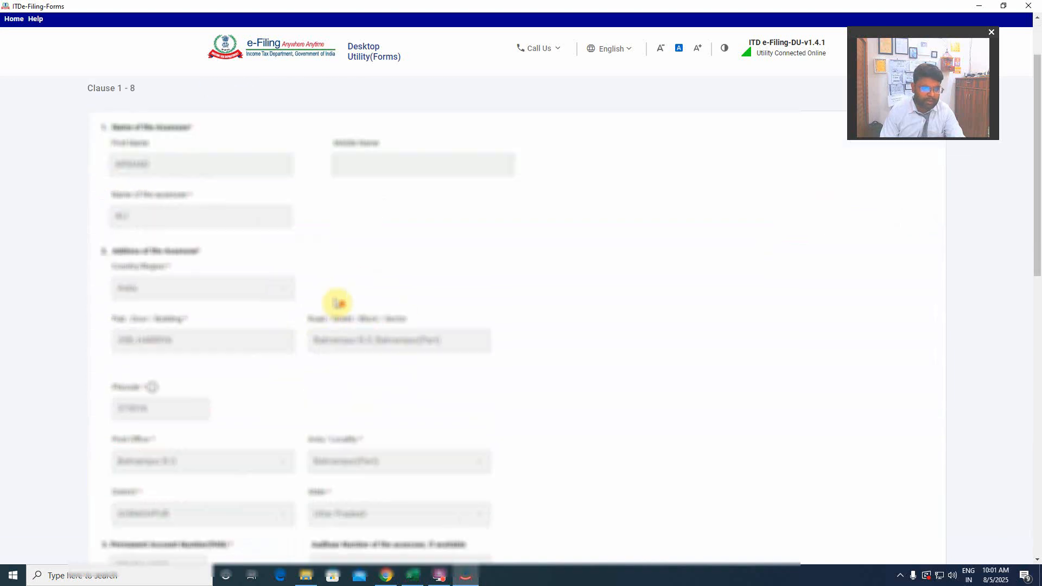
scroll(334, 295, "down", 5)
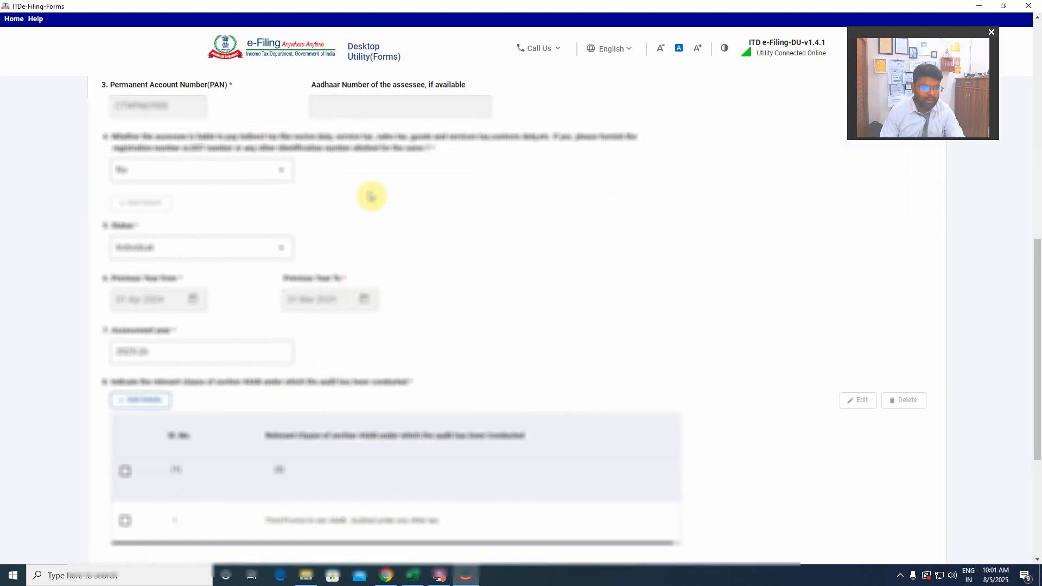
scroll(435, 252, "up", 3)
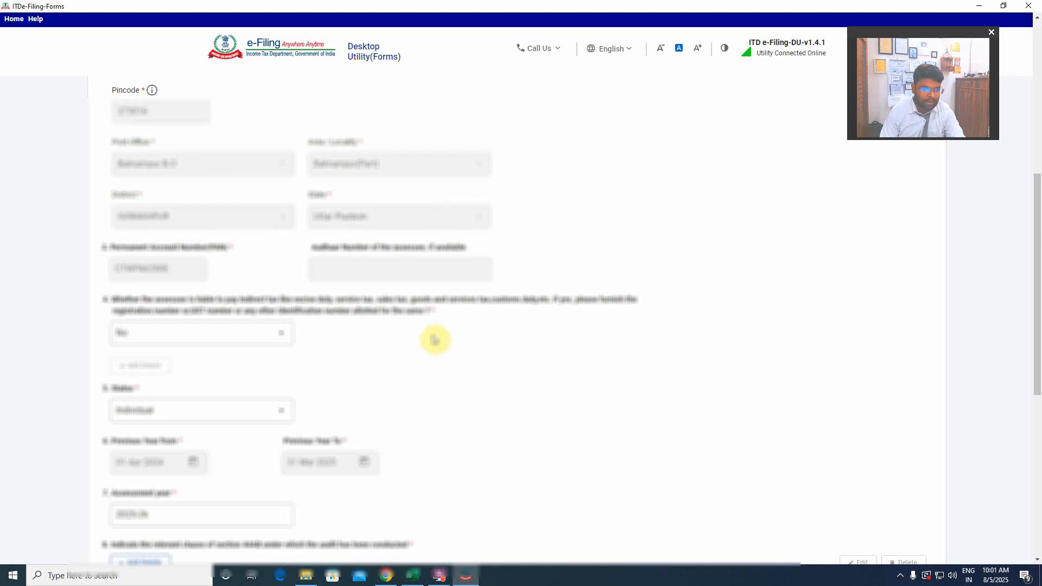
scroll(298, 315, "down", 4)
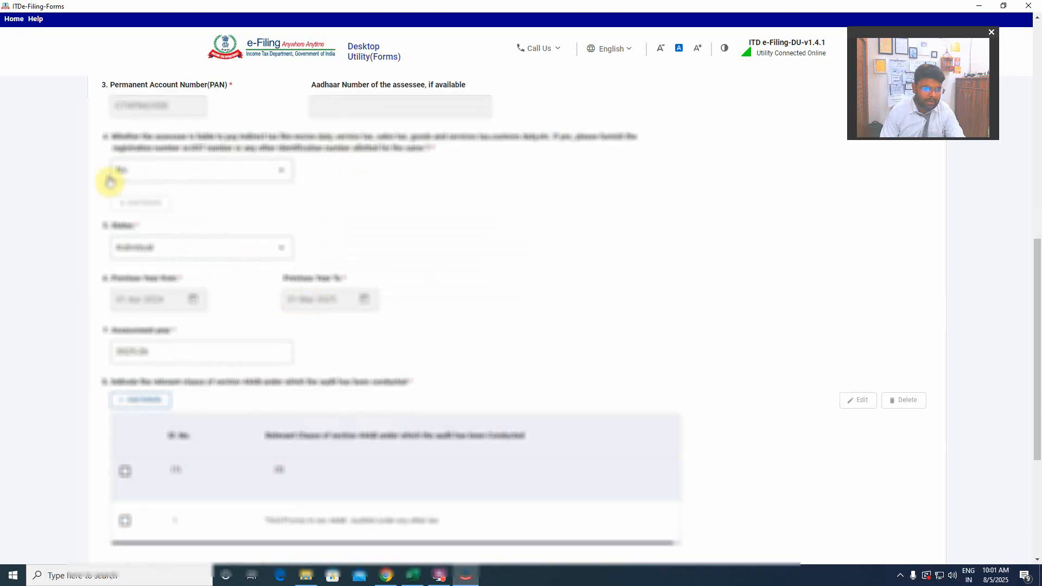
scroll(255, 337, "down", 2)
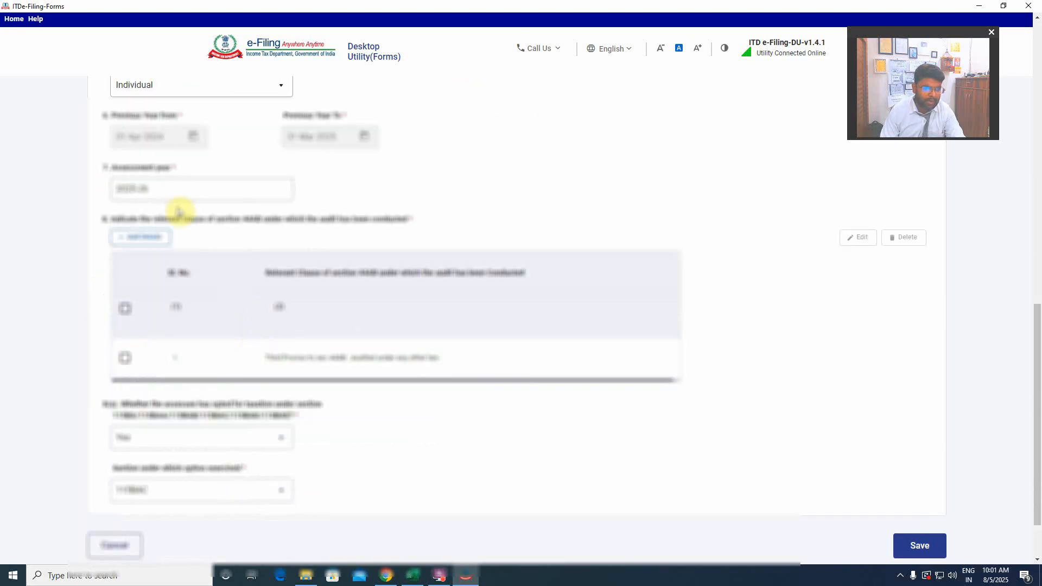
scroll(250, 261, "down", 2)
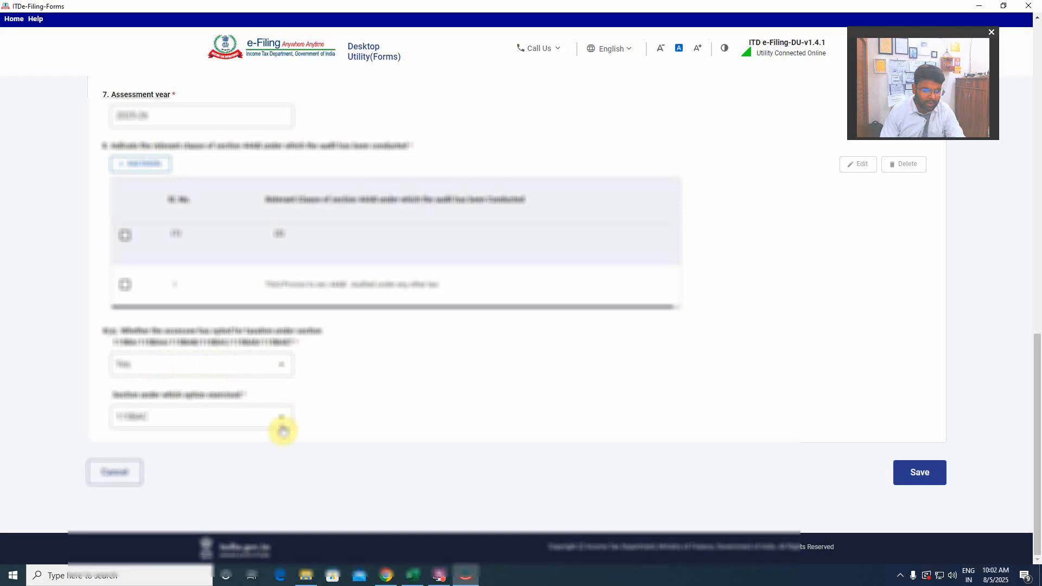
left_click(920, 473)
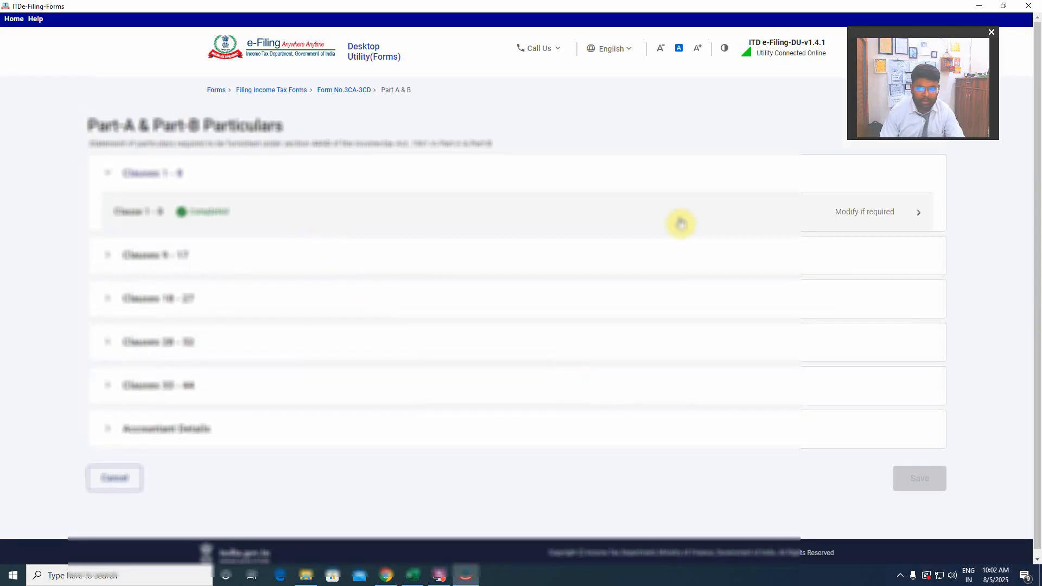
Reopen the completed Clause 1 - 8, look through its details and save it again.
left_click(794, 212)
scroll(793, 258, "down", 10)
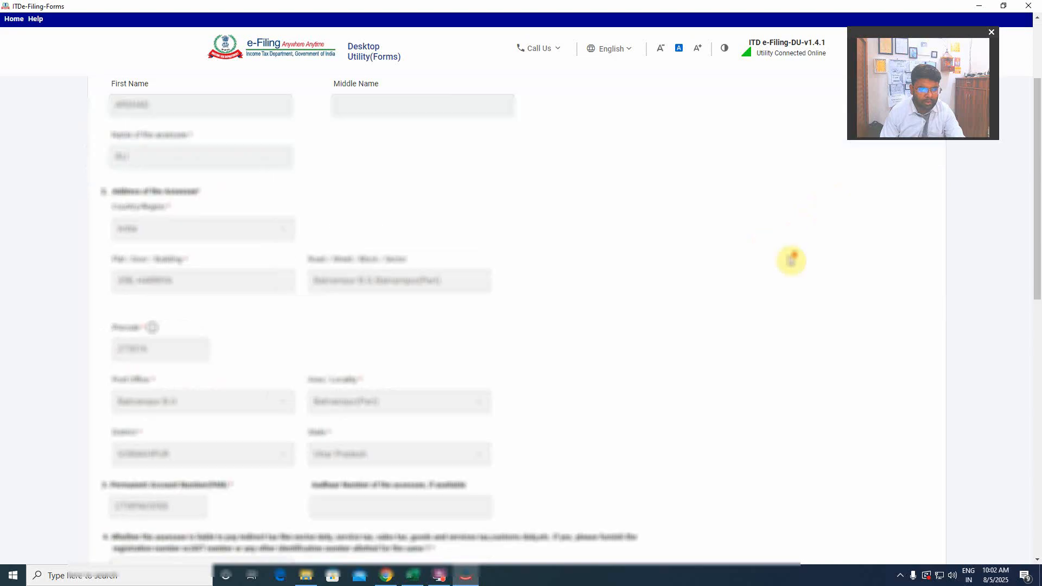
scroll(792, 261, "down", 10)
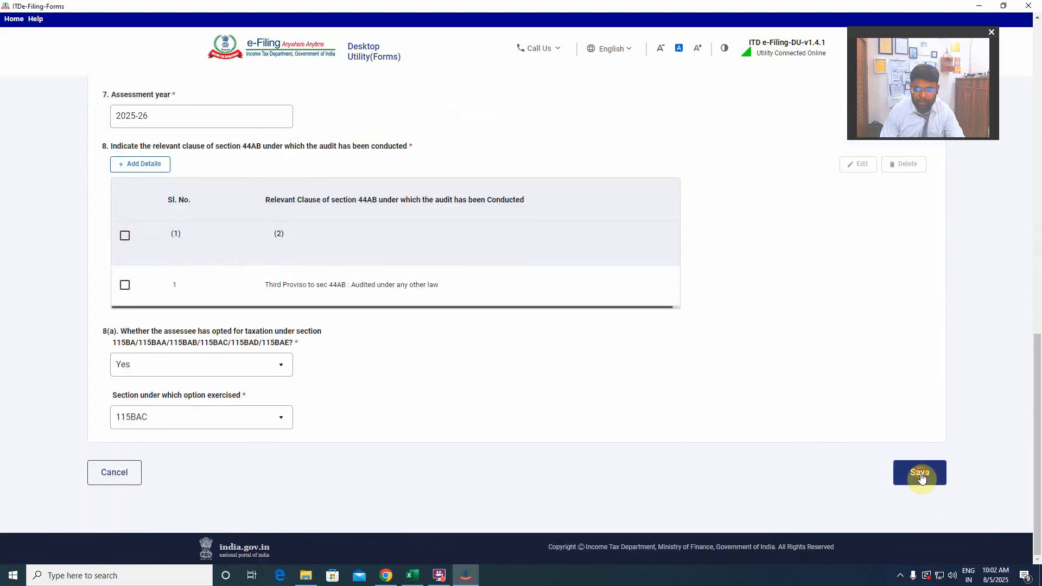
left_click(921, 474)
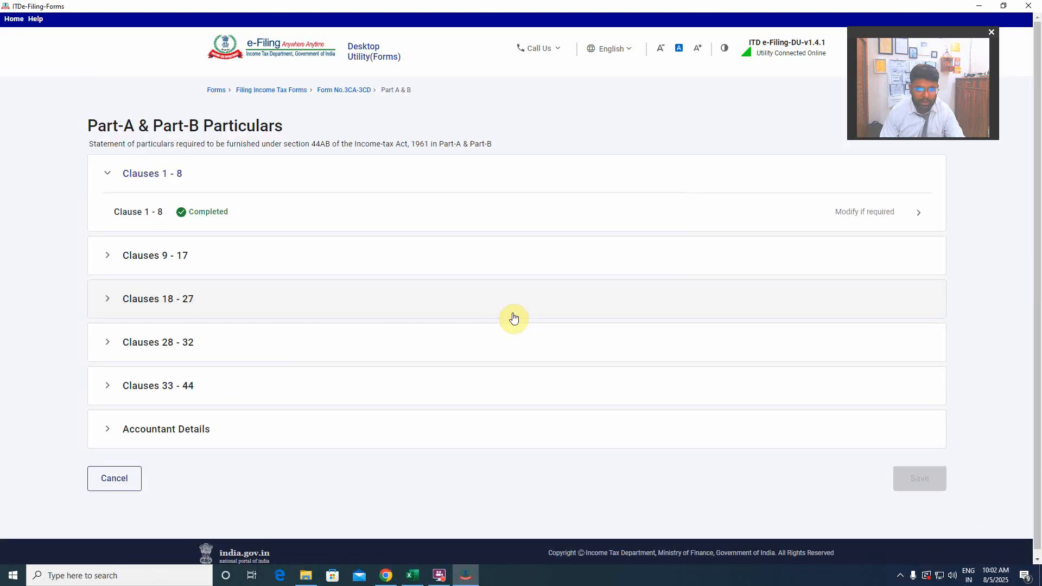
Open and save Clause 9, and save Clause 10 with its imported nature of business details.
left_click(202, 266)
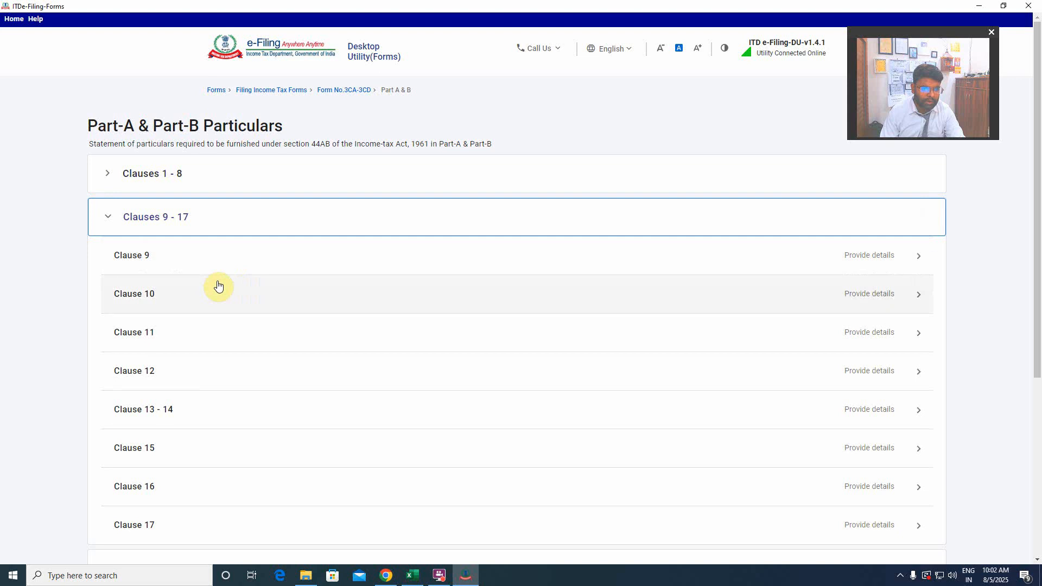
left_click(204, 258)
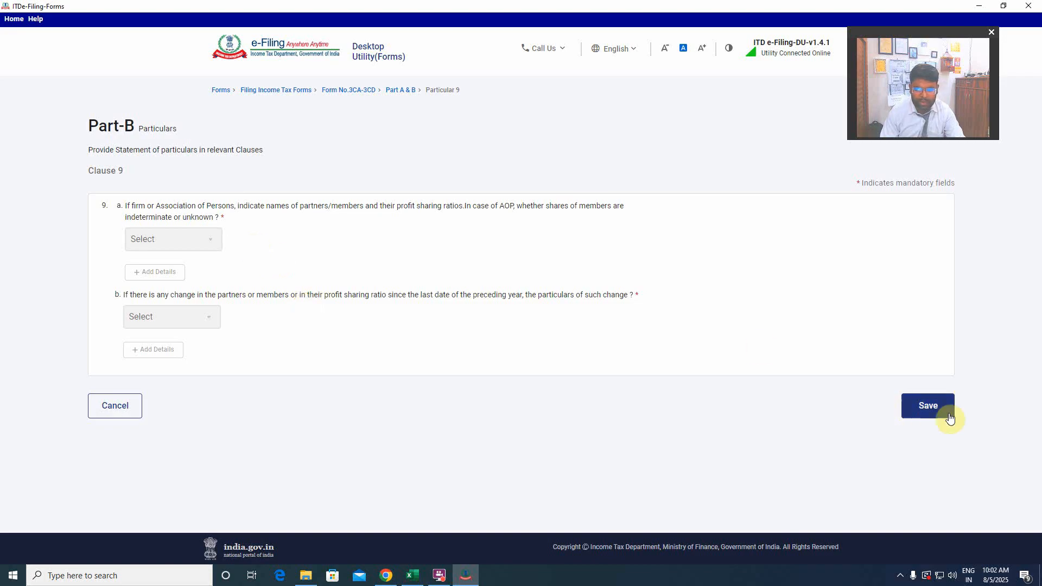
left_click(934, 410)
left_click(267, 298)
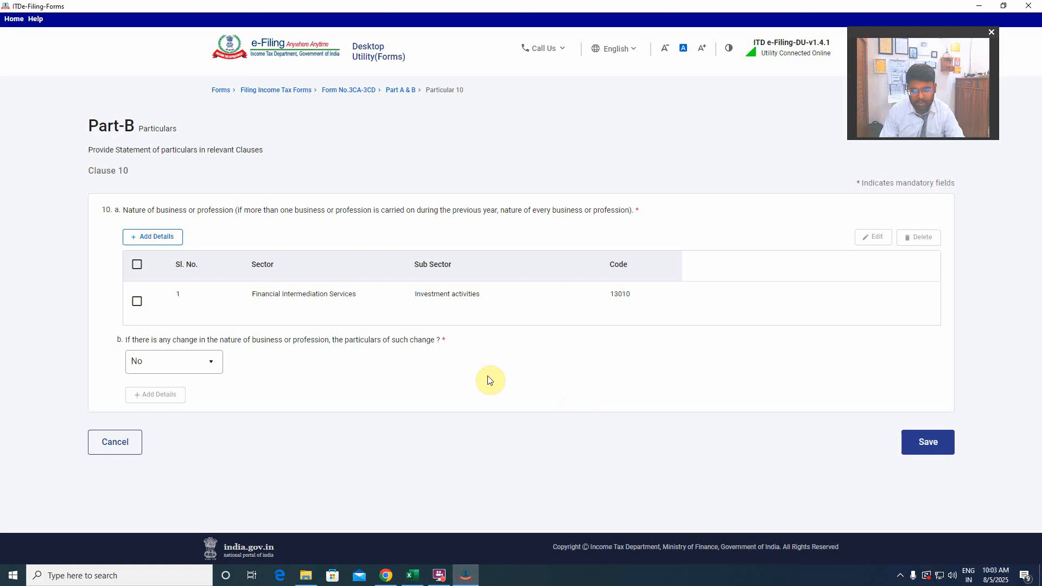
left_click(931, 444)
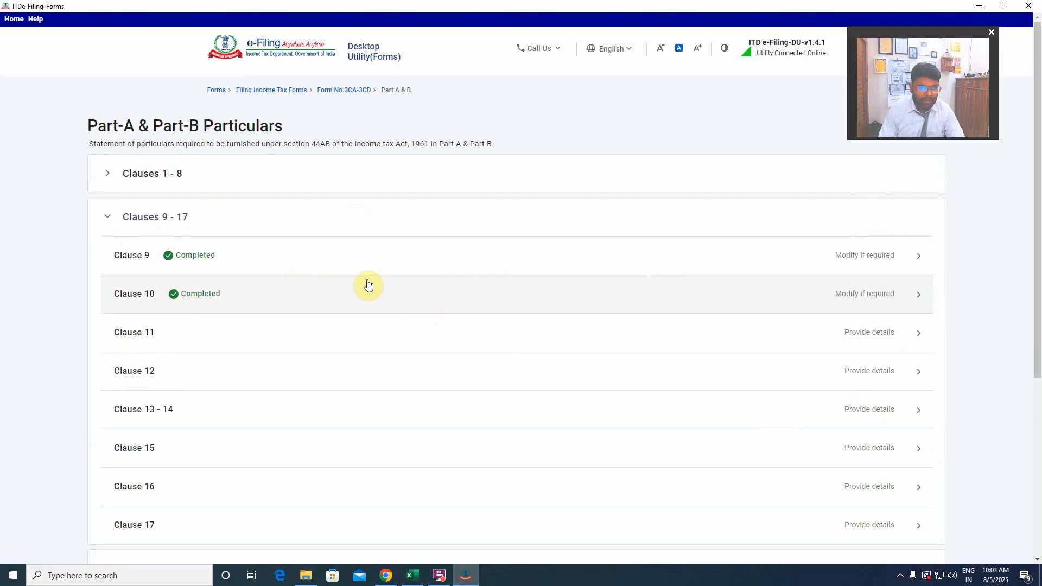
Review Clause 11's lists of books of account prescribed, maintained and examined, and leave it without saving.
left_click(596, 338)
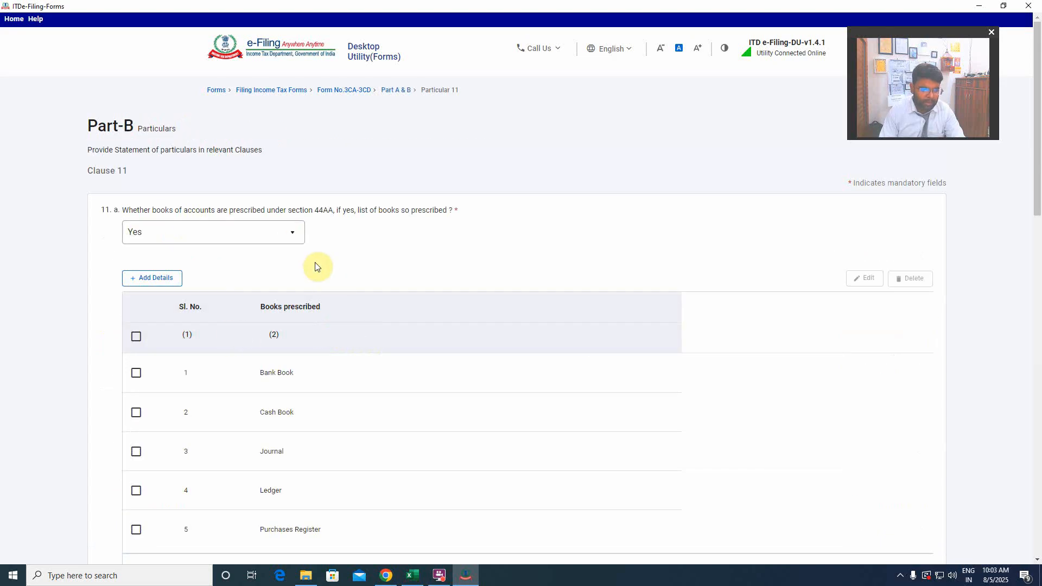
scroll(373, 303, "down", 4)
scroll(370, 302, "up", 4)
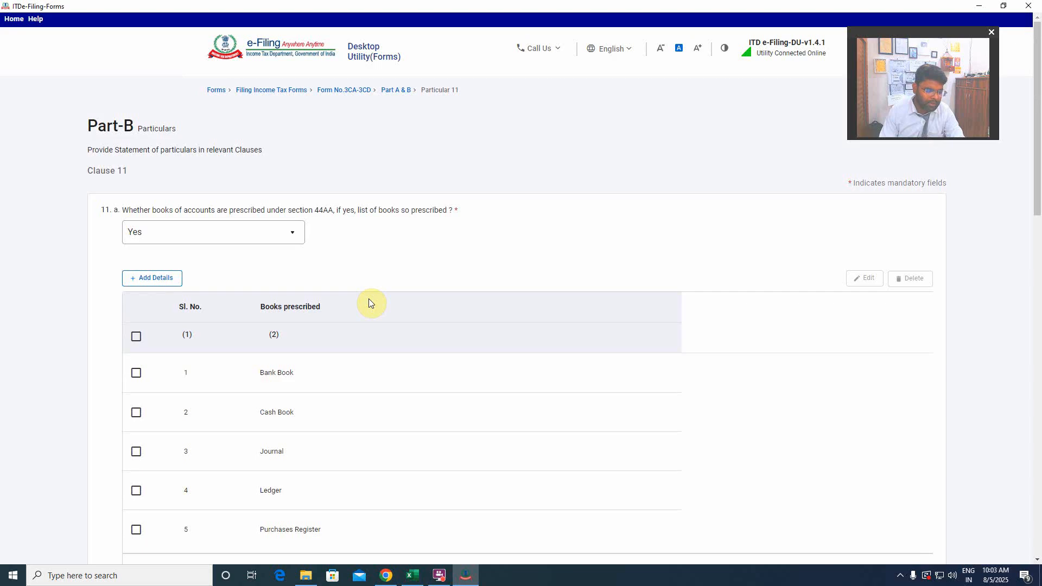
scroll(369, 302, "down", 10)
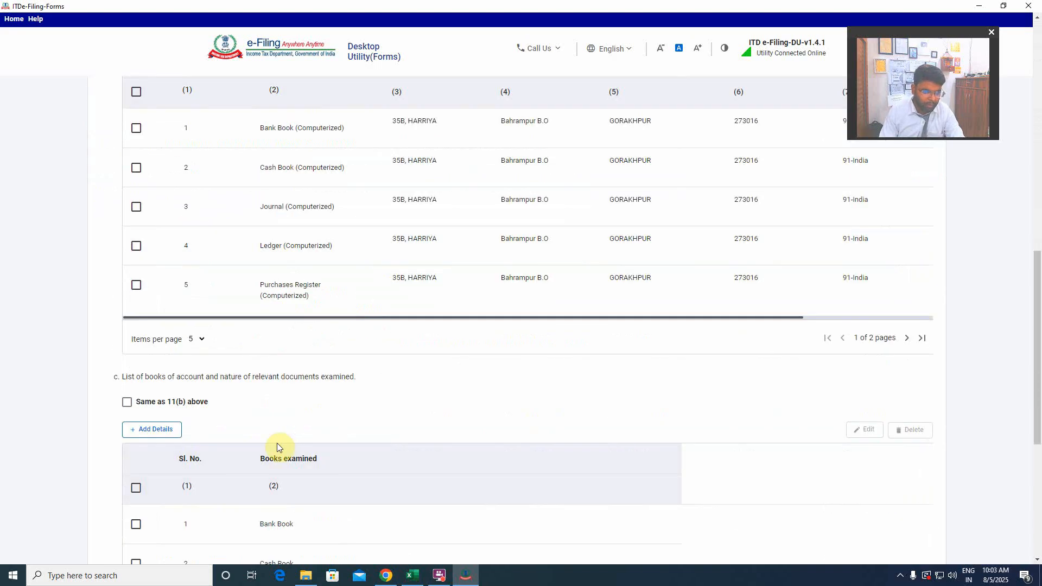
scroll(277, 443, "down", 10)
left_click(98, 477)
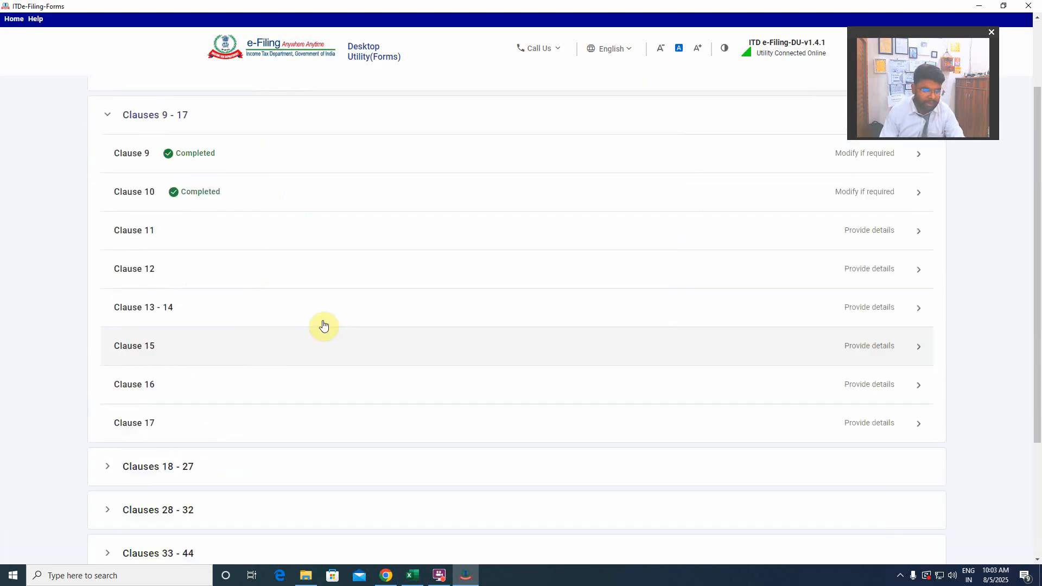
Look at Clause 9's partner and profit sharing questions again and leave it without saving.
scroll(324, 326, "up", 2)
left_click(250, 253)
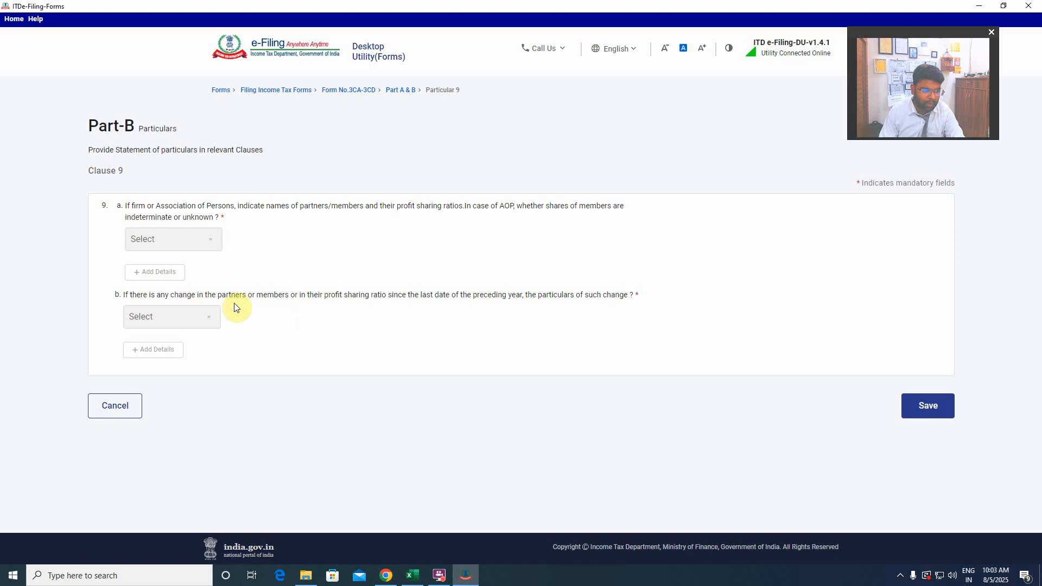
left_click(113, 409)
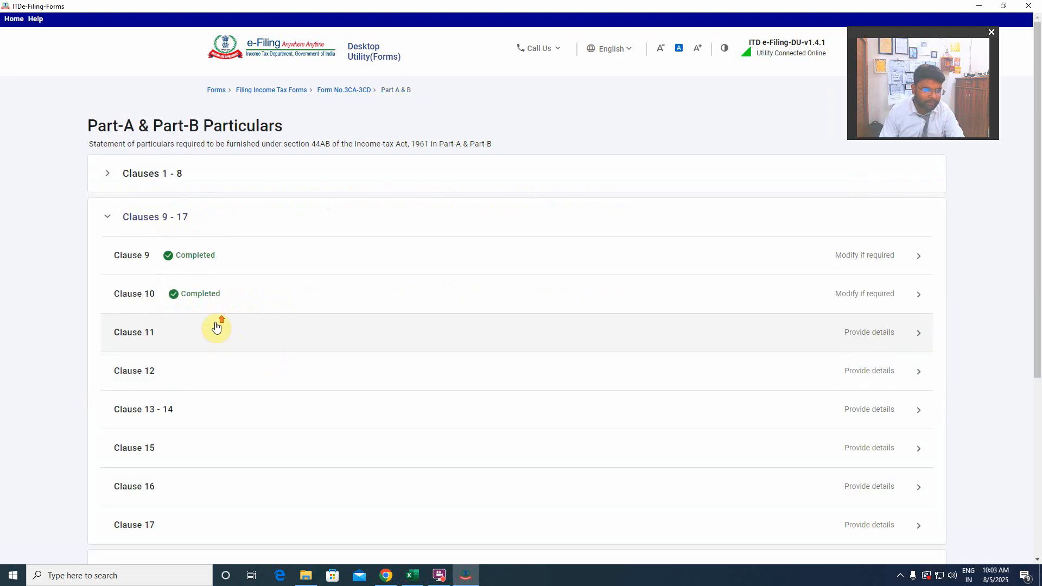
Examine the assessee's address, indirect tax liability, status and previous year in Clause 1 - 8 again.
left_click(205, 174)
left_click(214, 216)
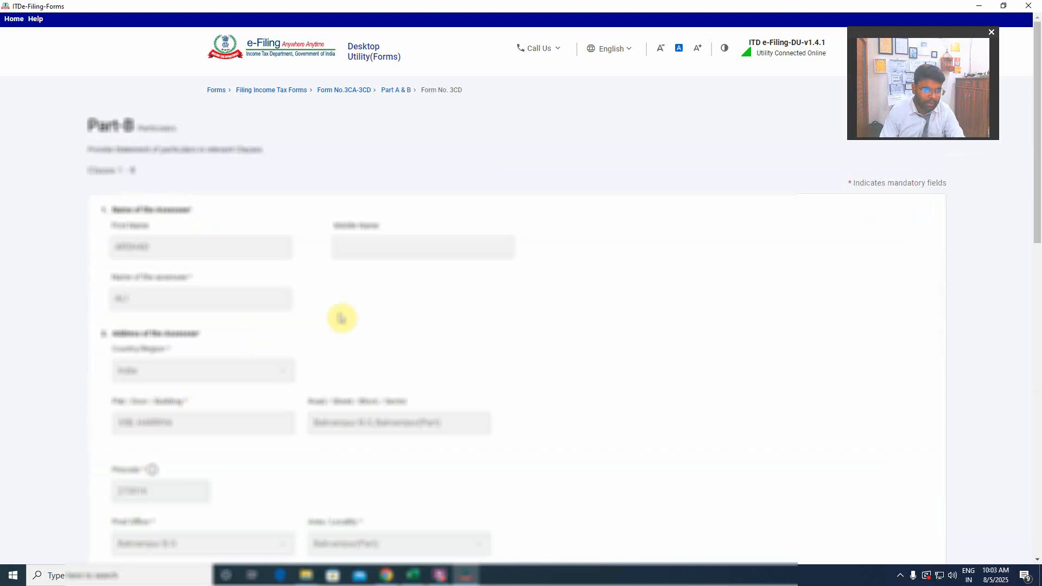
scroll(341, 318, "down", 10)
scroll(282, 412, "up", 5)
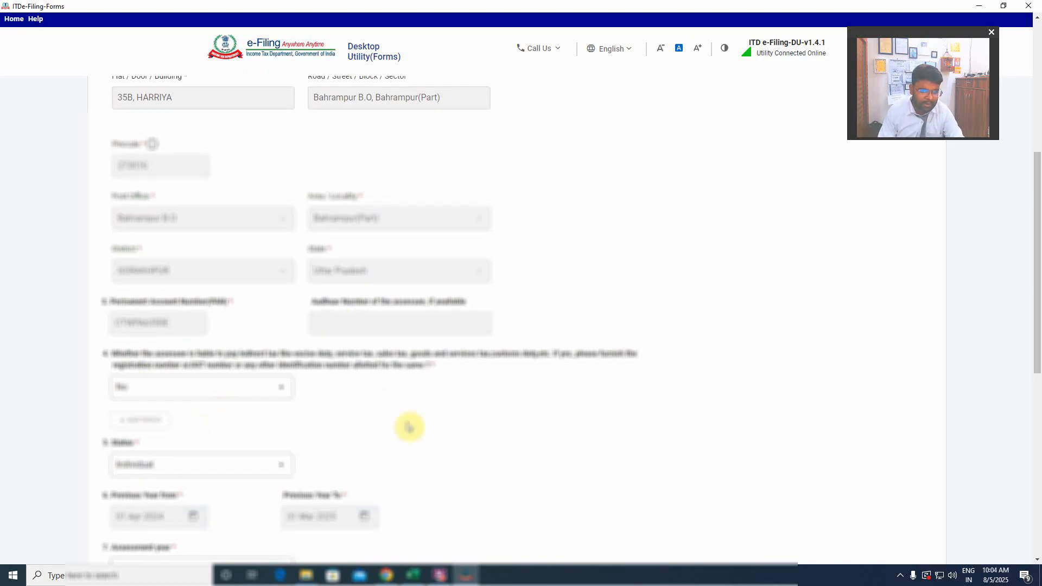
scroll(564, 396, "down", 7)
scroll(586, 380, "up", 8)
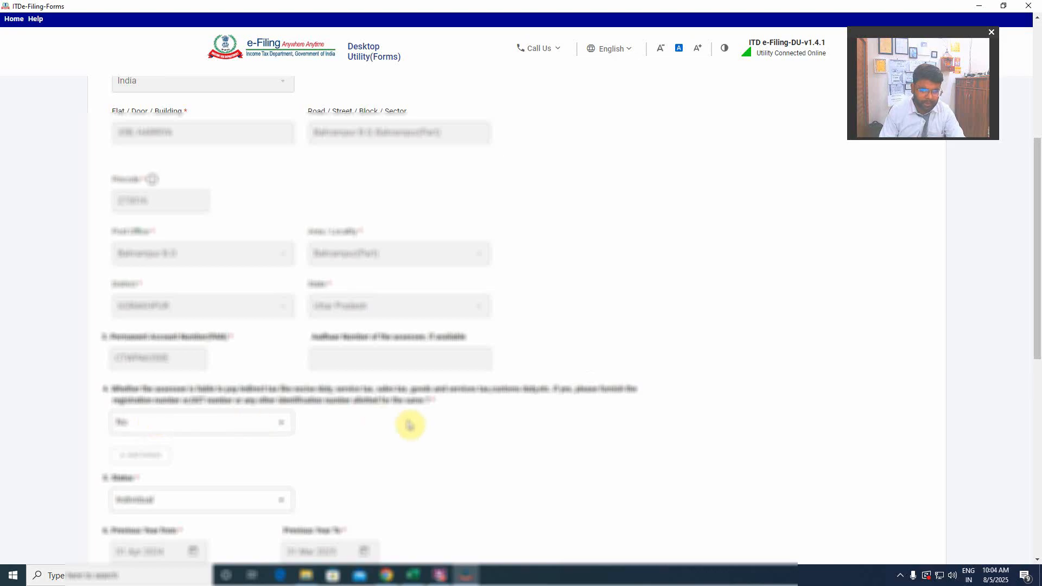
Check the assessment year, section 44AB audit clause and taxation option section in Clause 1 - 8, and leave it without saving.
scroll(375, 412, "down", 3)
scroll(305, 380, "down", 6)
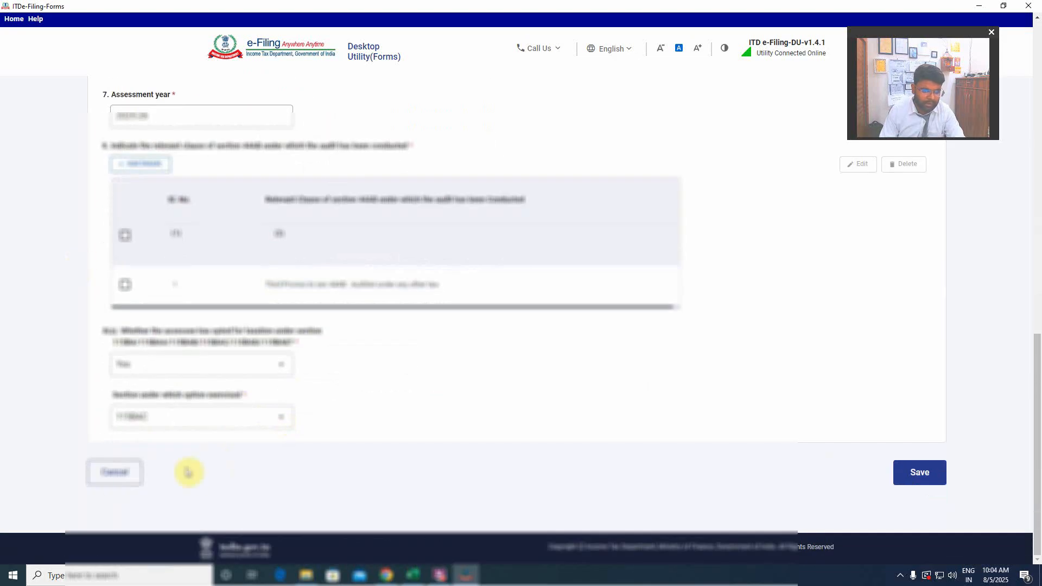
left_click(109, 472)
Return to the Clauses 9 - 17 group, look at Clause 9 once more and leave it without saving.
left_click(168, 266)
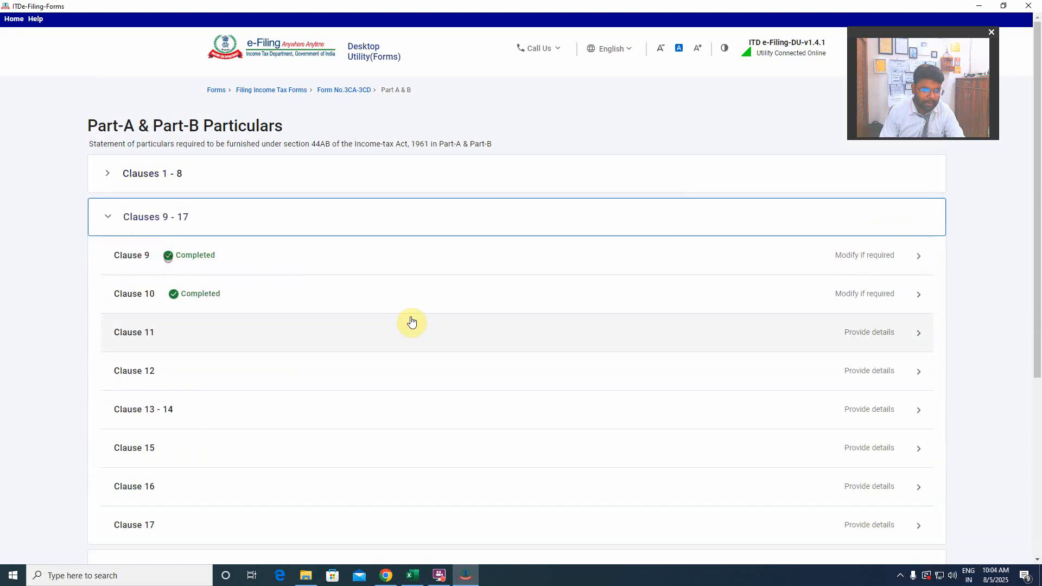
left_click(615, 264)
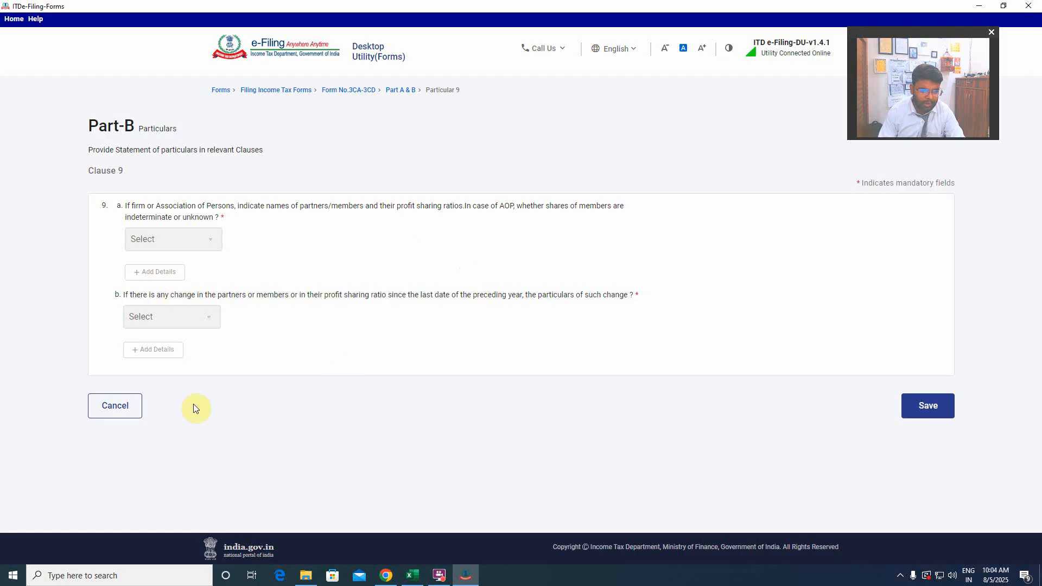
left_click(112, 404)
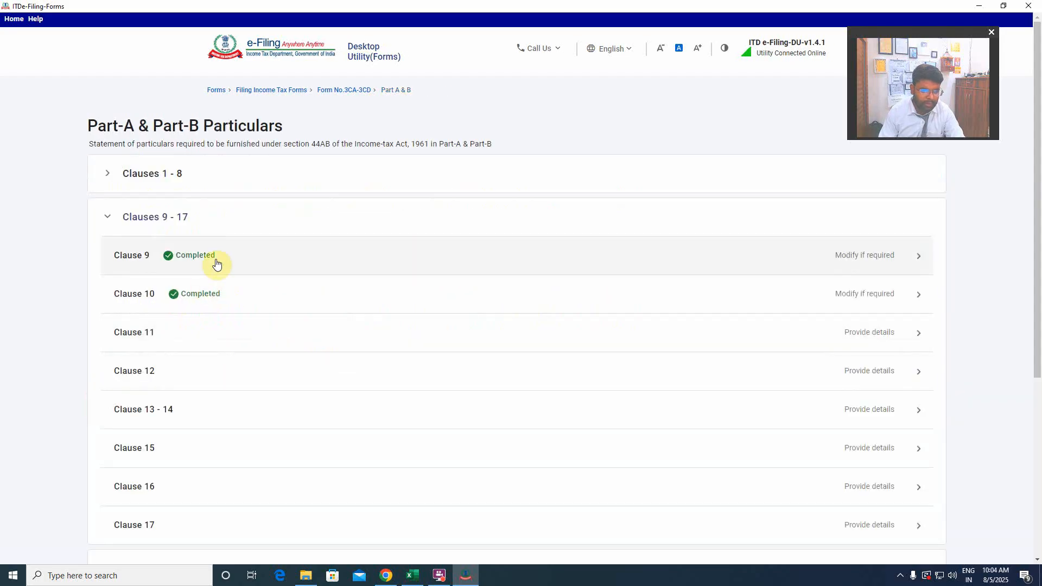
Look through Clause 11's books of account and Clause 10's nature of business details, leaving both without saving.
left_click(570, 337)
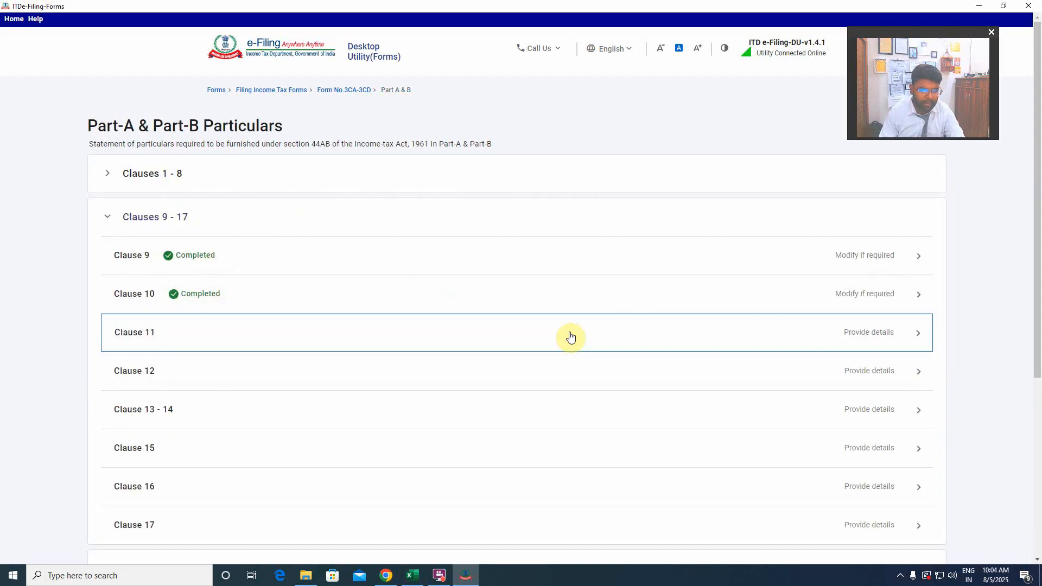
scroll(263, 428, "down", 8)
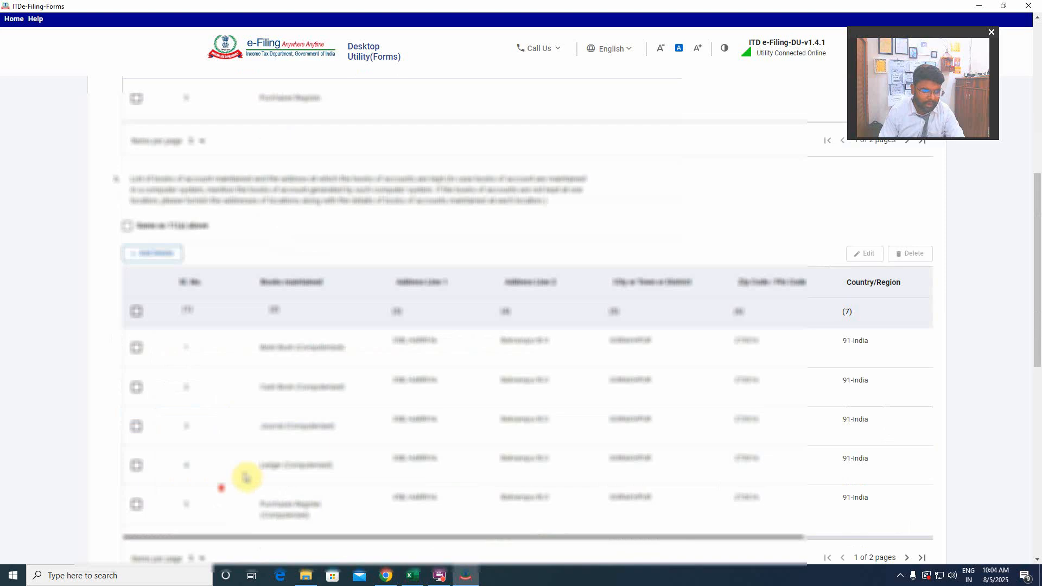
scroll(246, 478, "down", 6)
left_click(112, 472)
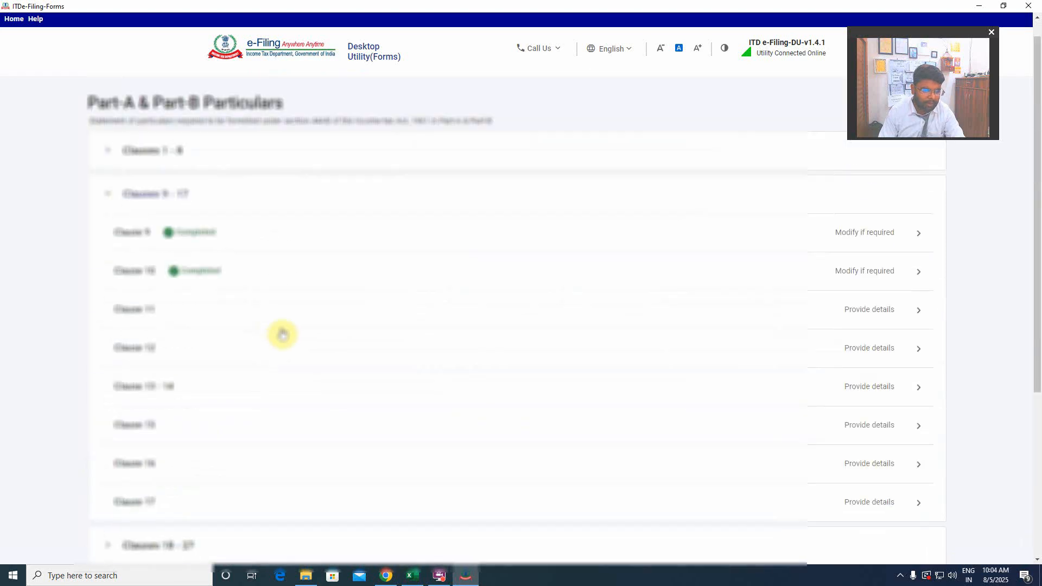
left_click(205, 292)
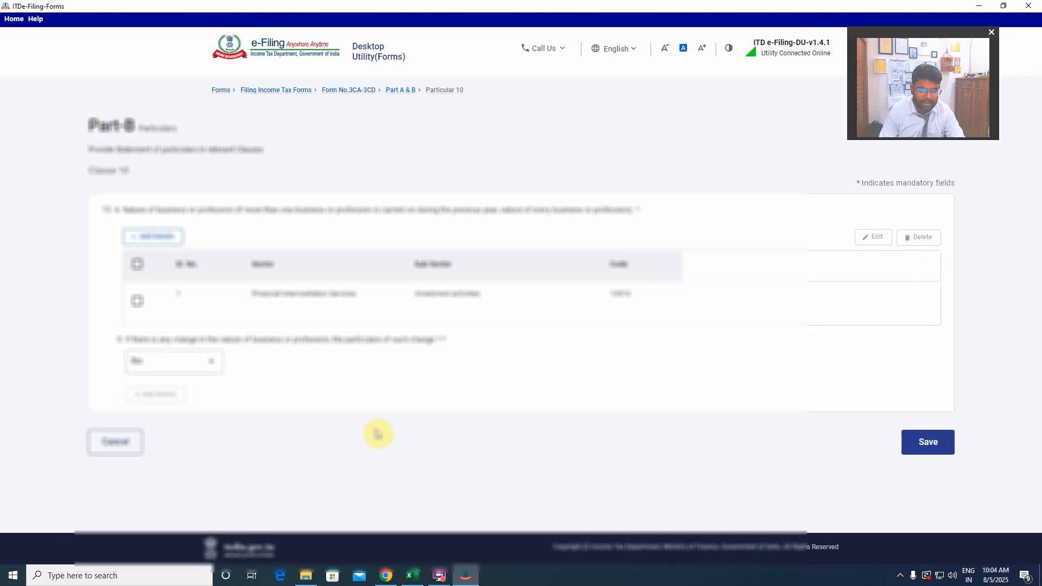
left_click(116, 443)
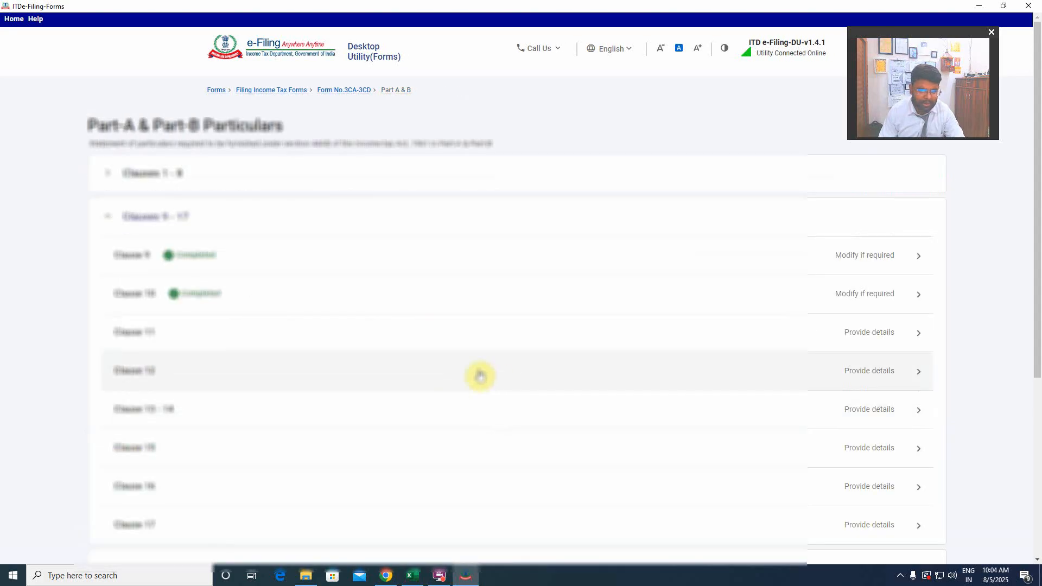
Examine the books of account prescribed under section 44AA on both pages of Clause 11's list.
left_click(207, 333)
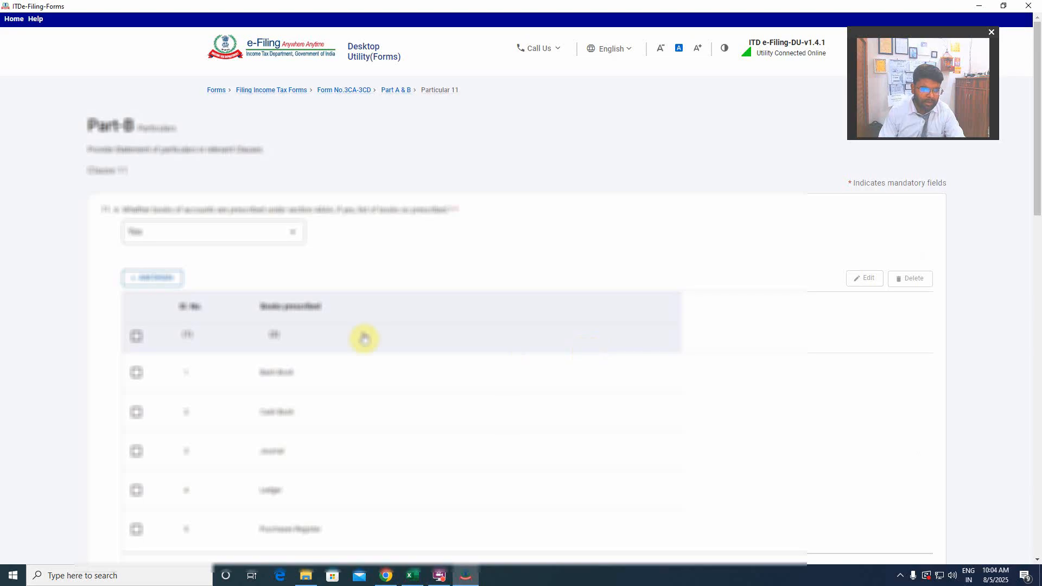
scroll(389, 414, "down", 3)
scroll(384, 425, "up", 3)
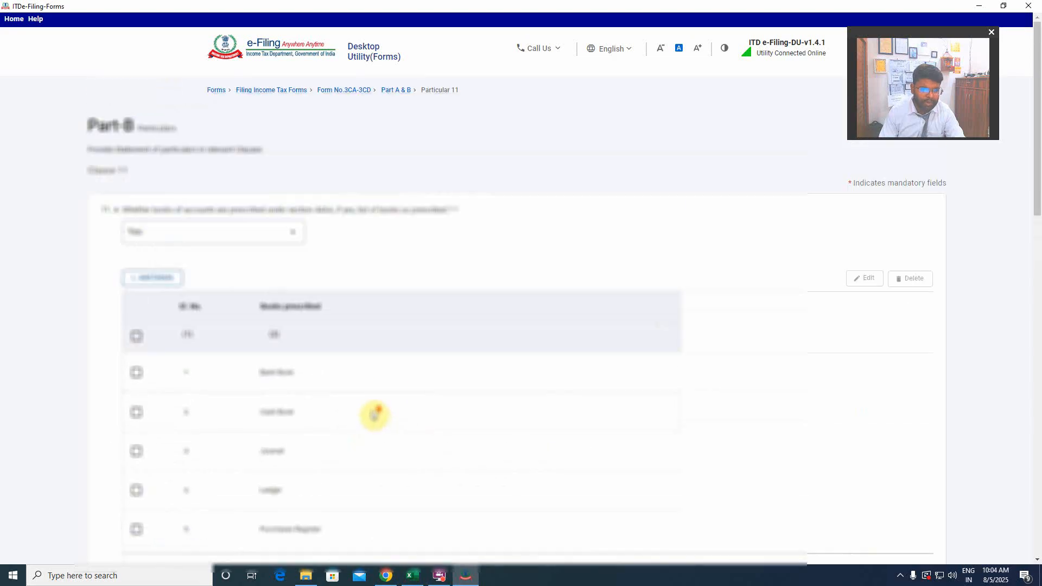
scroll(373, 414, "down", 3)
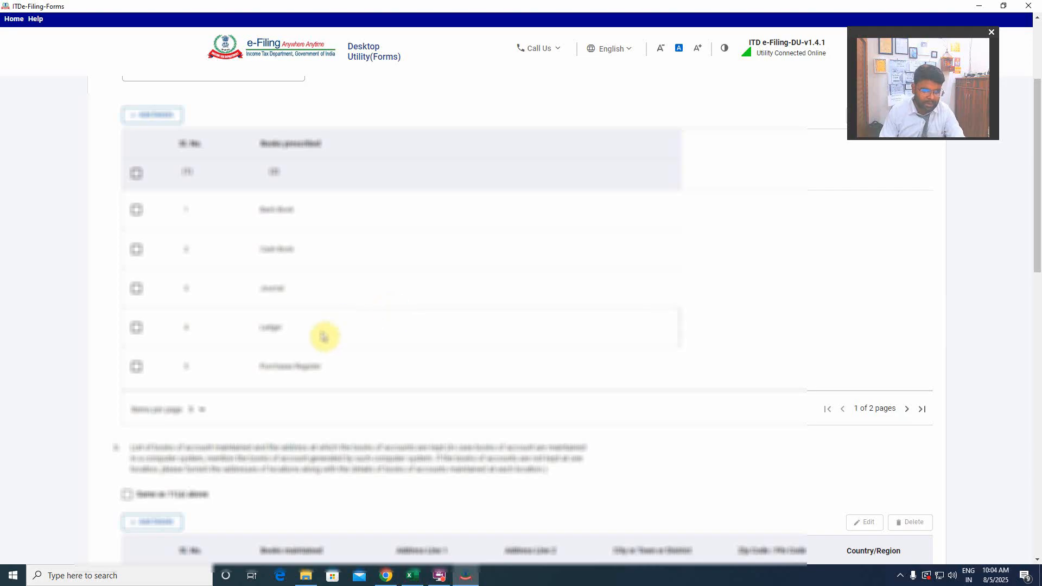
scroll(324, 337, "down", 3)
scroll(595, 341, "up", 2)
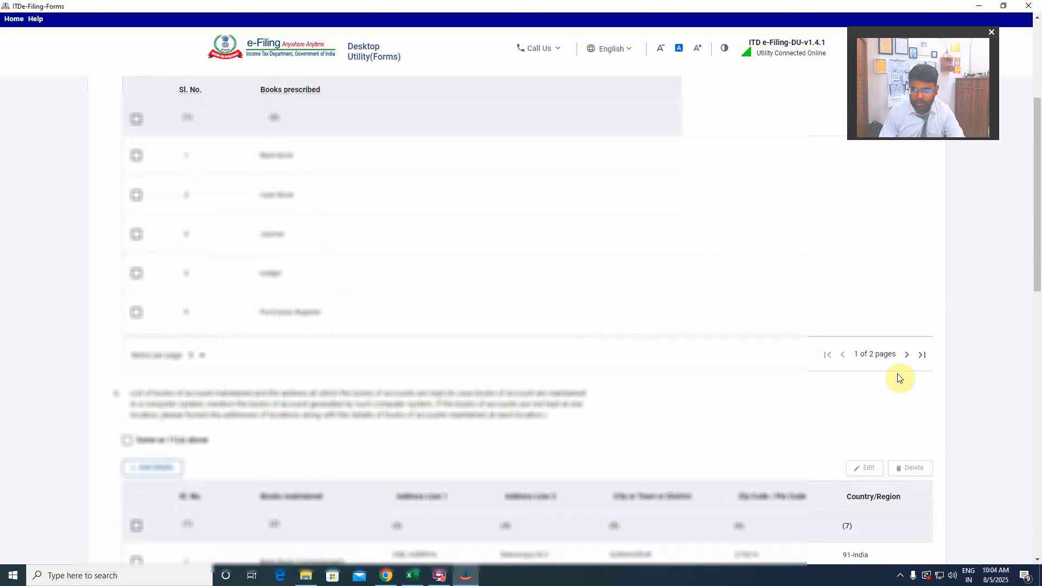
left_click(907, 355)
scroll(290, 356, "up", 3)
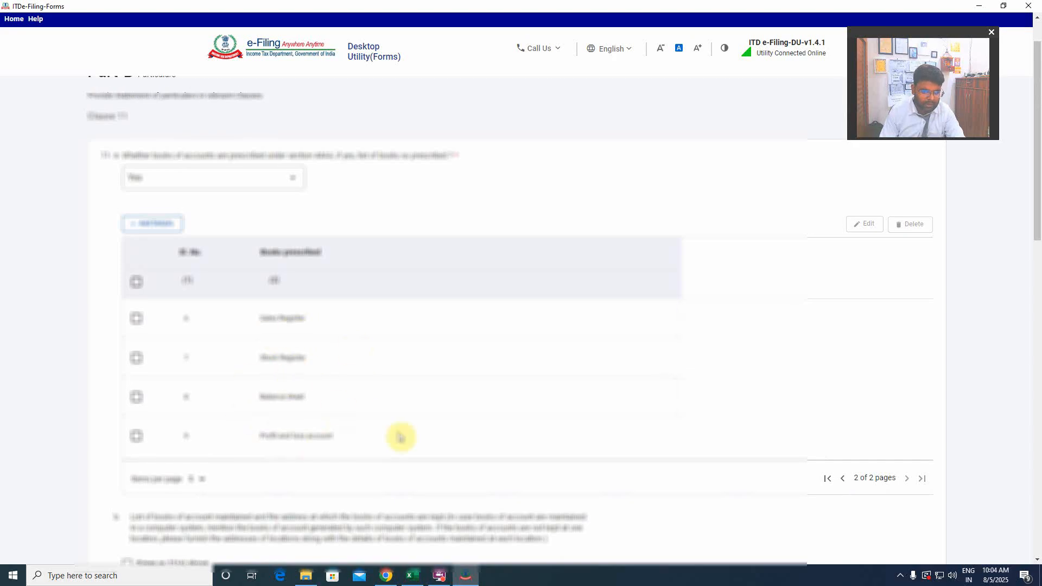
Check Clause 11's books maintained and books examined lists and save it, and save Clause 12 with its existing presumptive income answer.
scroll(410, 428, "down", 4)
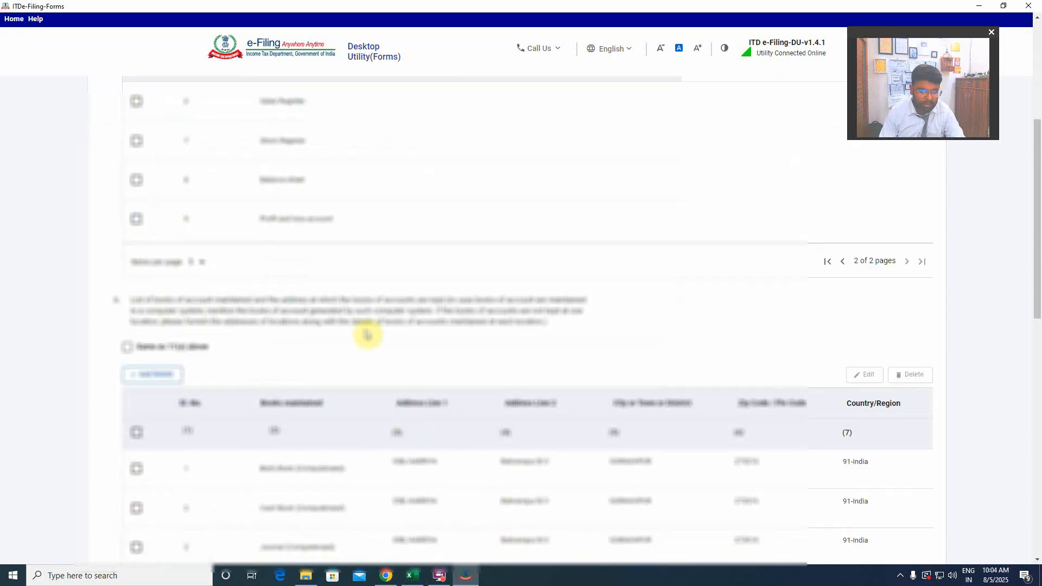
scroll(315, 369, "down", 3)
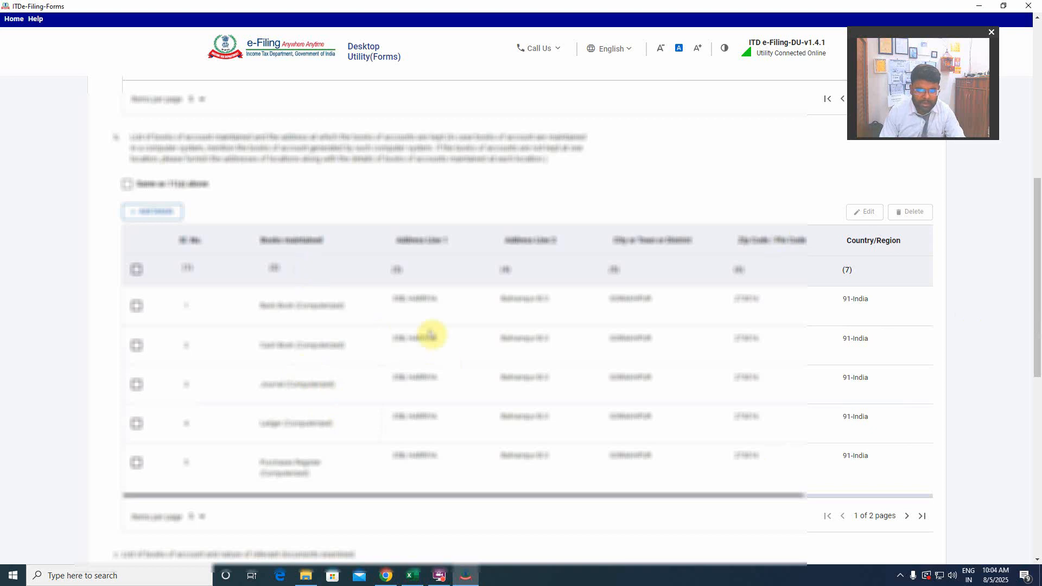
scroll(298, 304, "down", 8)
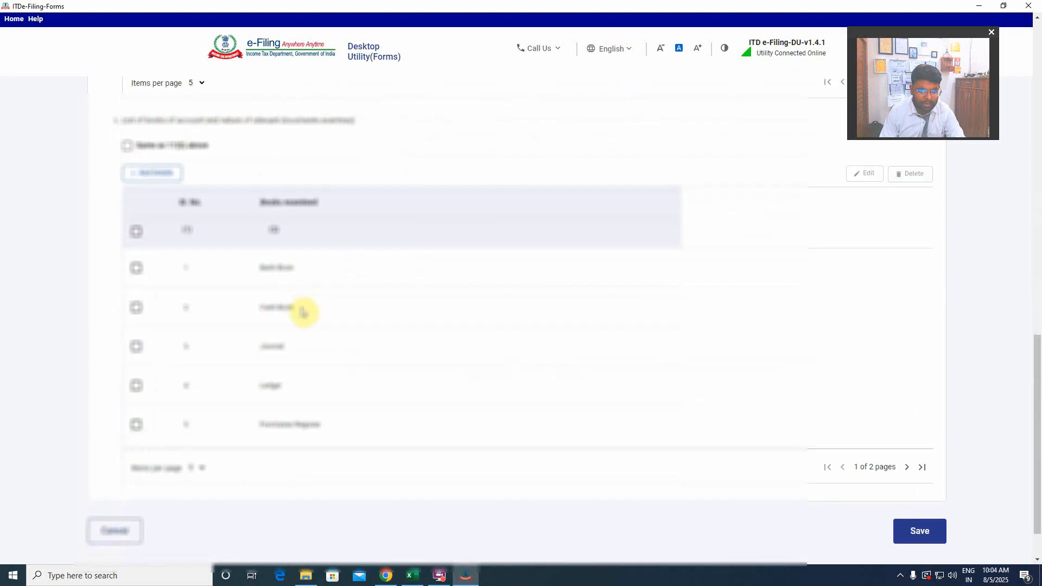
scroll(303, 313, "down", 2)
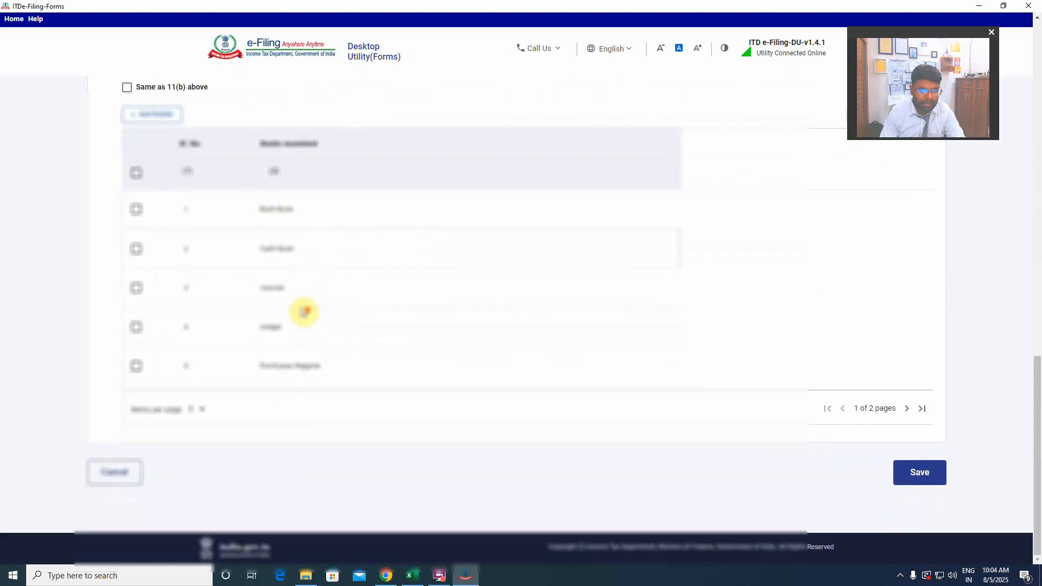
left_click(921, 473)
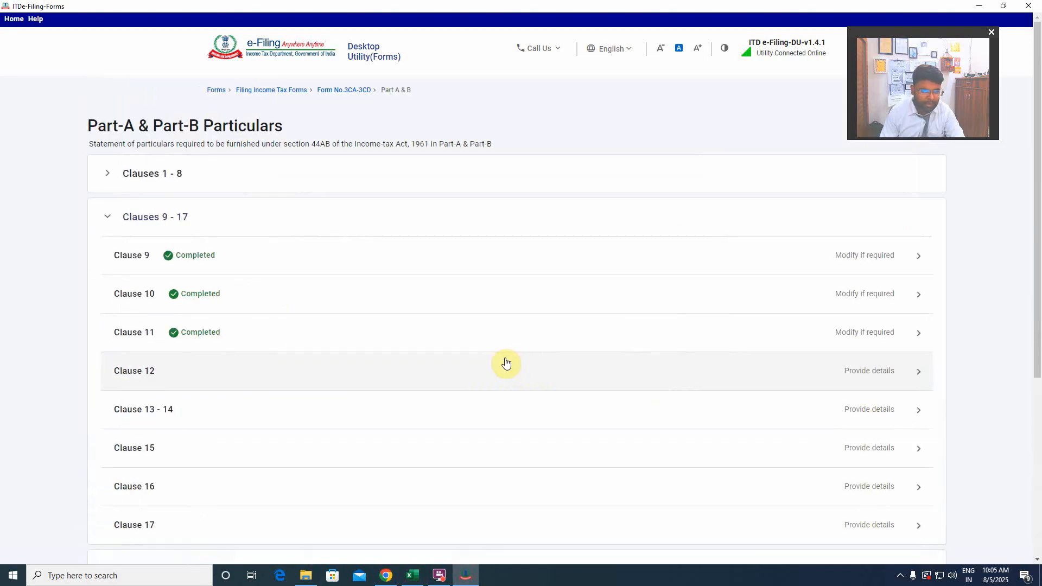
left_click(184, 370)
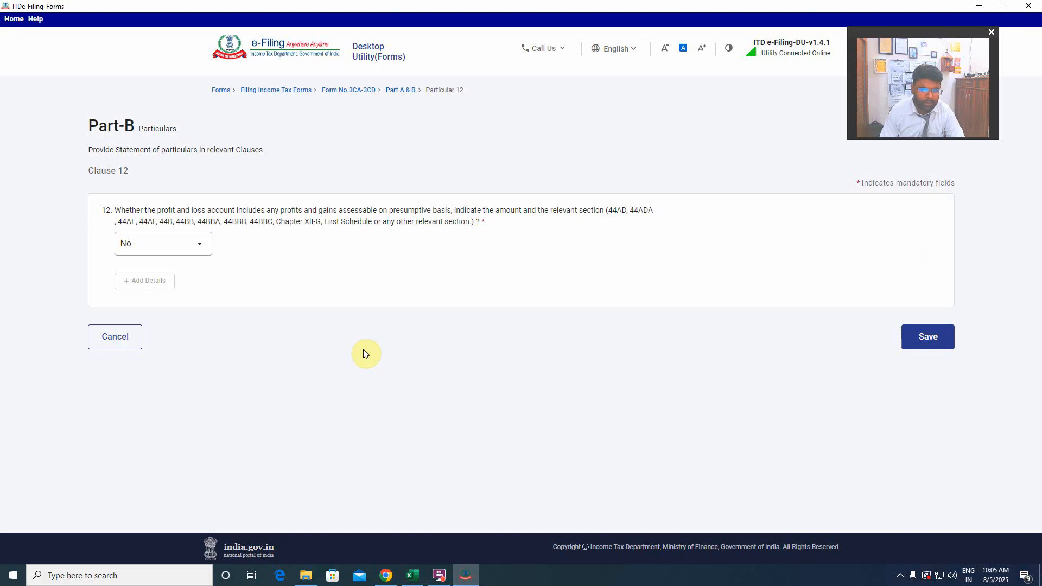
left_click(937, 339)
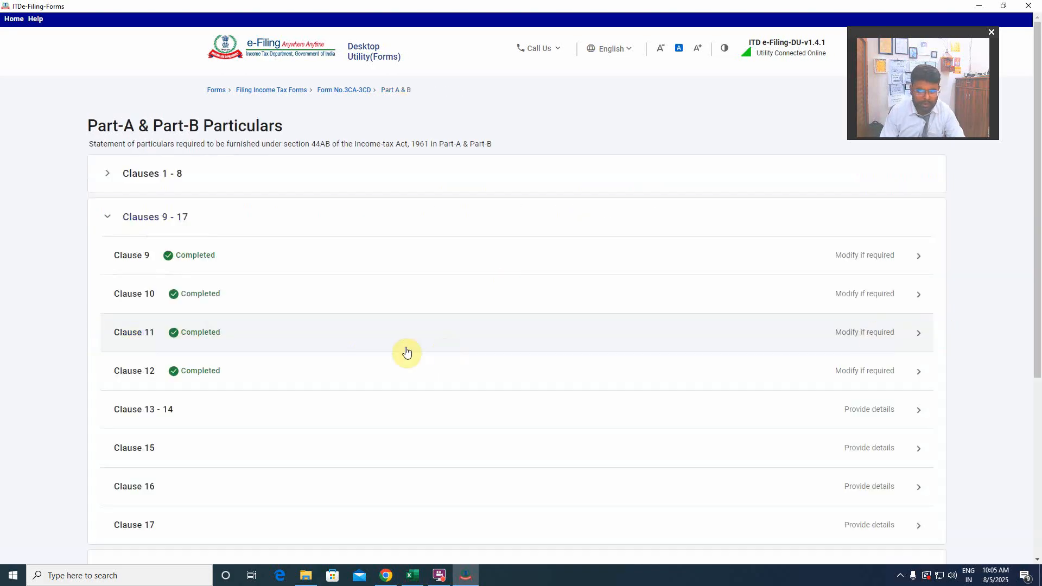
In Clause 13 - 14, review the accounting method and ICDS disclosures, set the closing stock valuation method to At Cost and save.
left_click(190, 414)
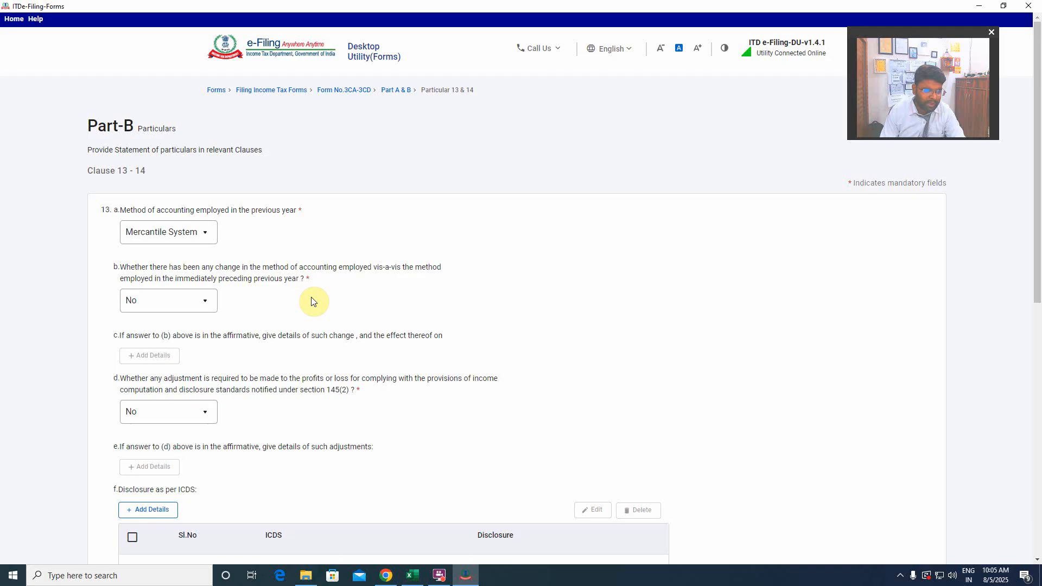
scroll(259, 353, "down", 3)
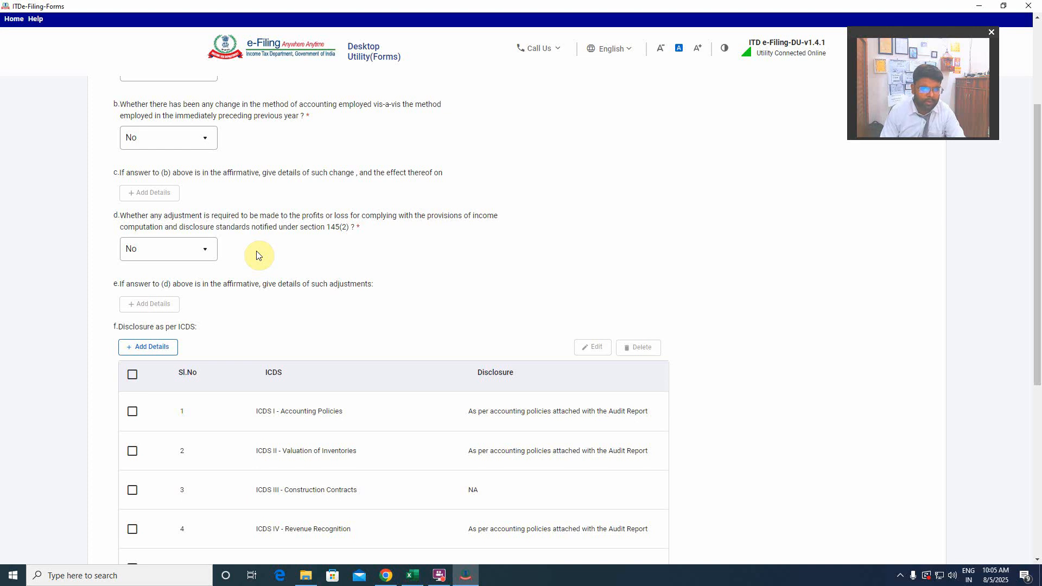
scroll(295, 347, "down", 2)
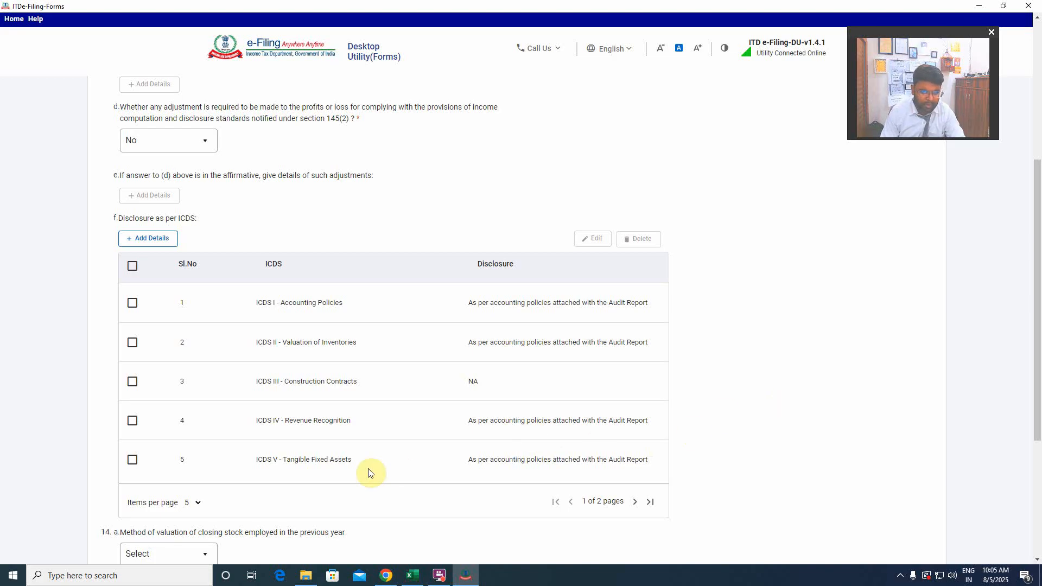
scroll(375, 457, "down", 2)
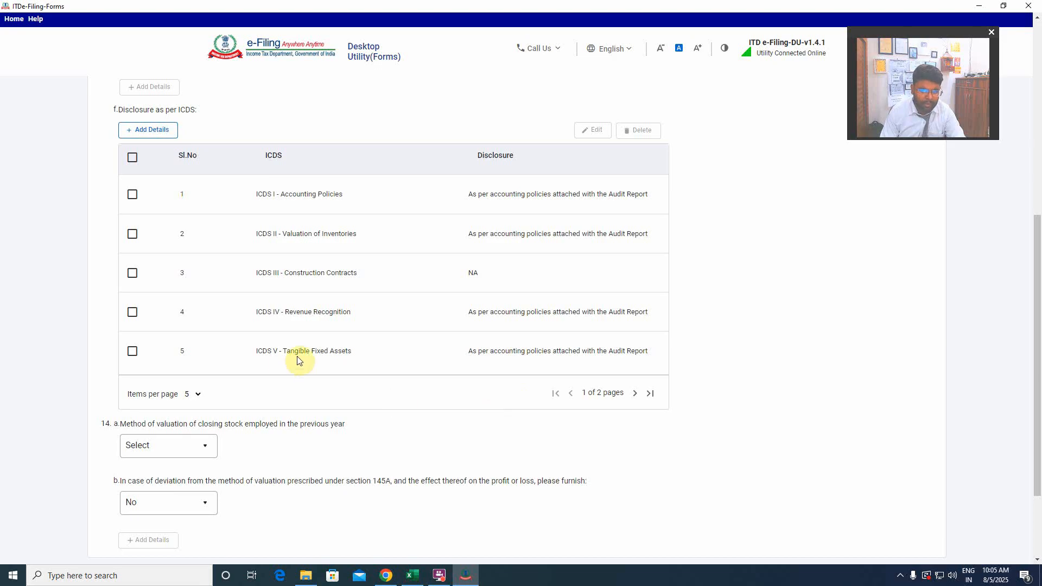
left_click(635, 394)
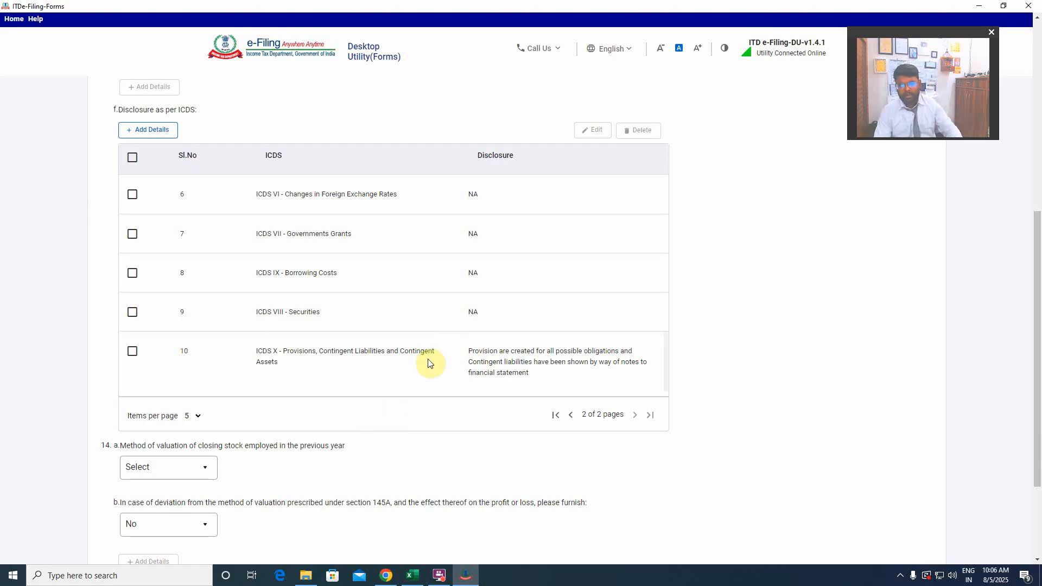
scroll(429, 364, "down", 3)
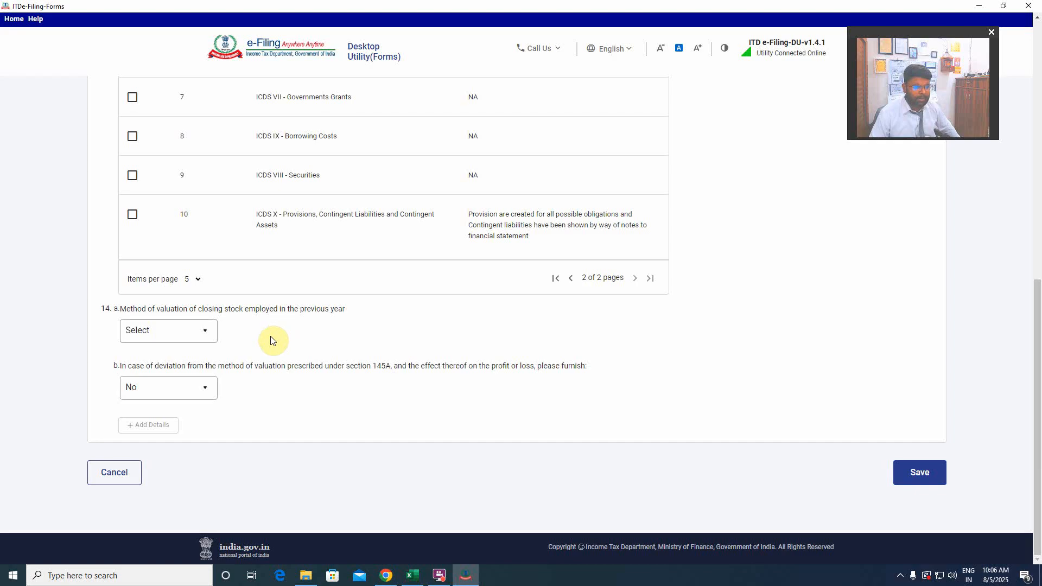
left_click(181, 331)
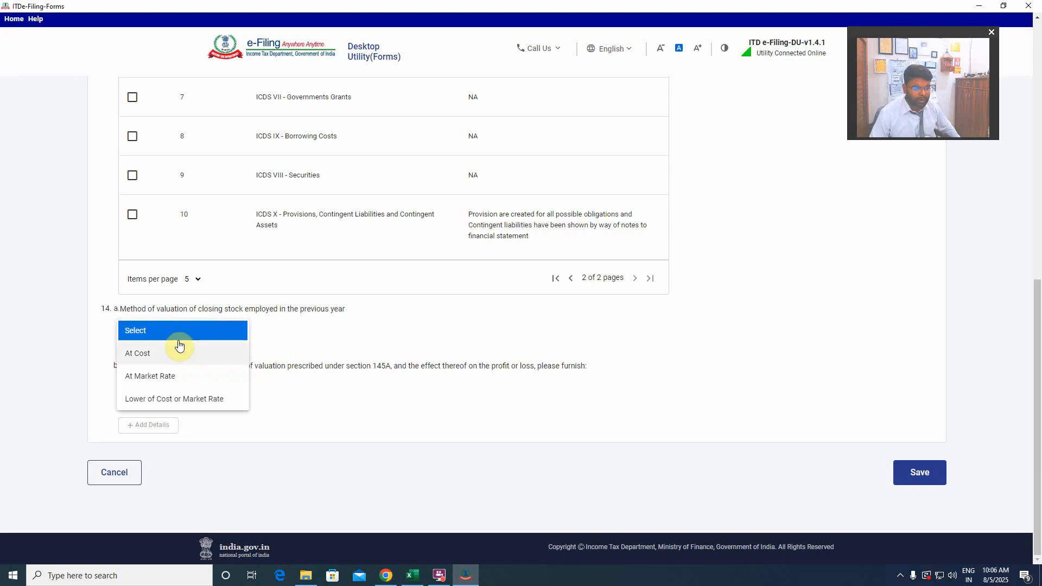
left_click(165, 354)
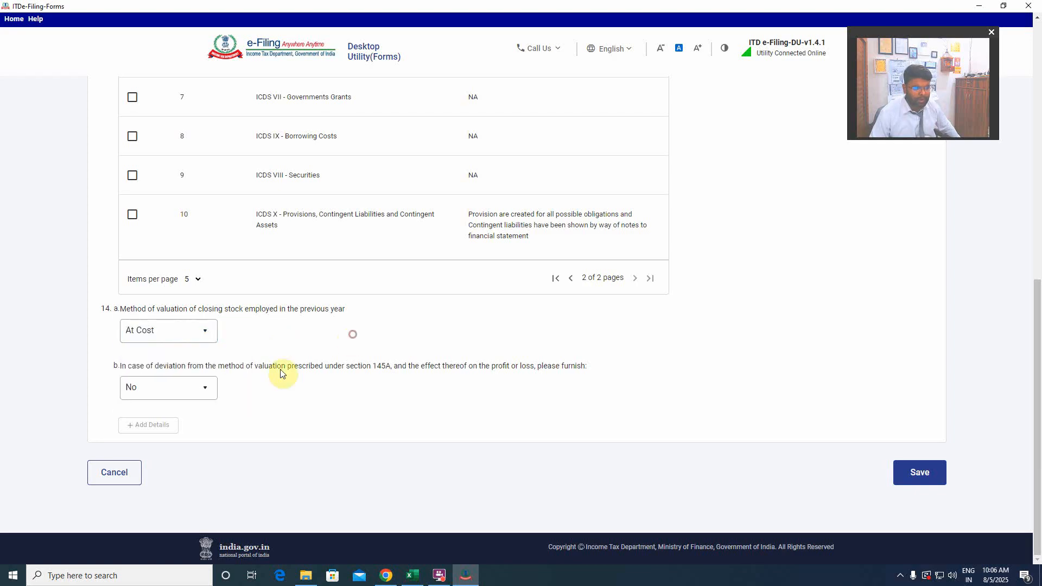
left_click(924, 467)
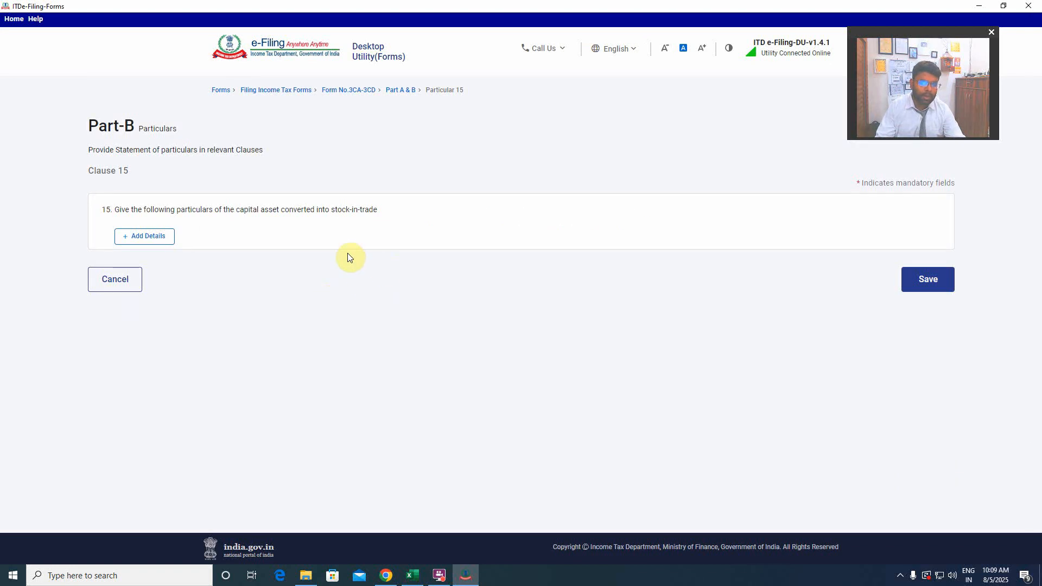
Save Clause 15 on capital assets converted into stock-in-trade and Clause 16 on uncredited amounts without adding any details.
left_click(929, 279)
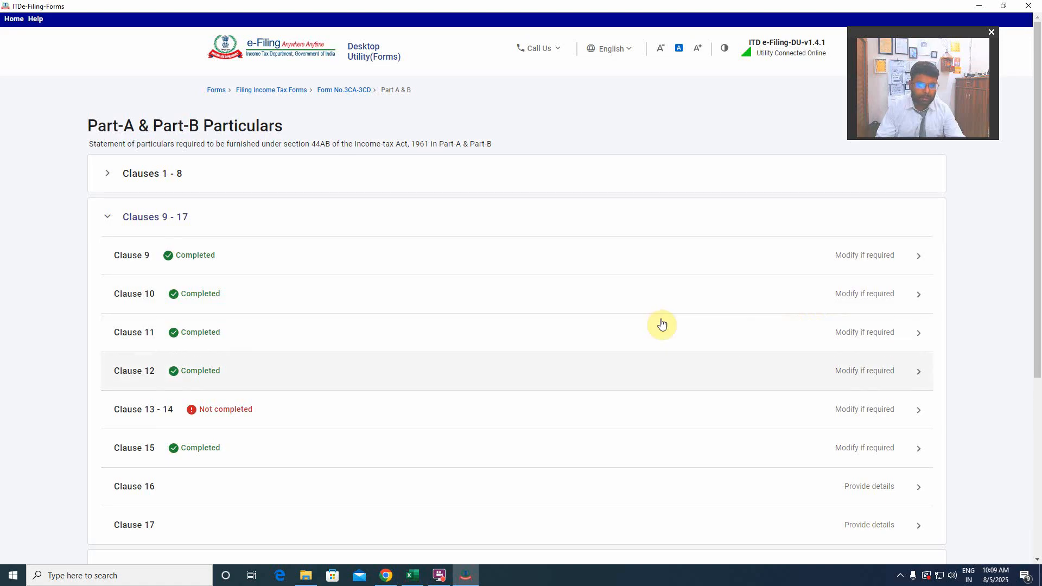
scroll(384, 431, "down", 2)
left_click(226, 379)
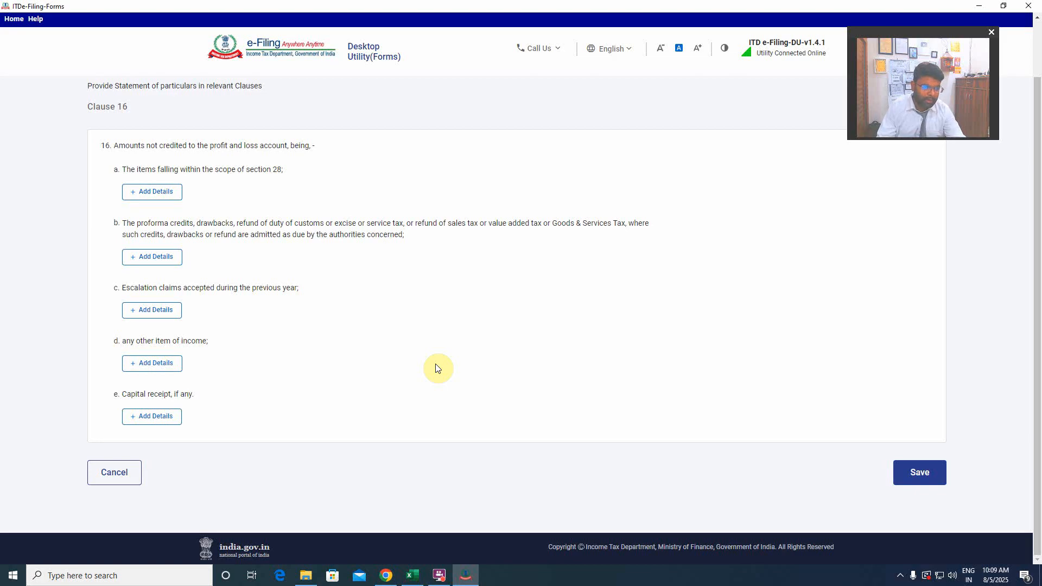
left_click(918, 472)
Open Clause 17 on land or building transfers below the assessed value and save it without adding any details.
scroll(259, 349, "down", 5)
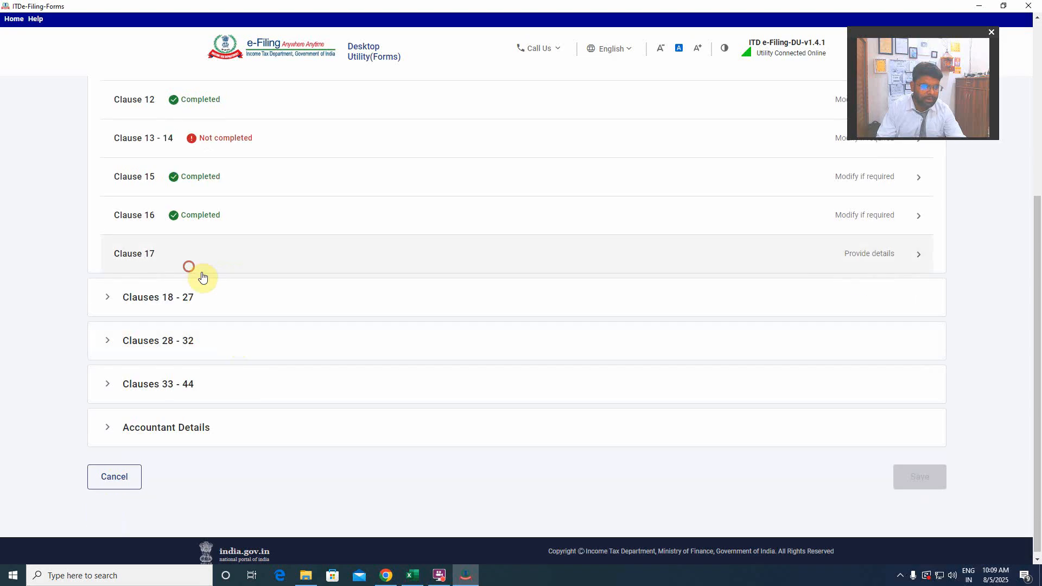
left_click(200, 269)
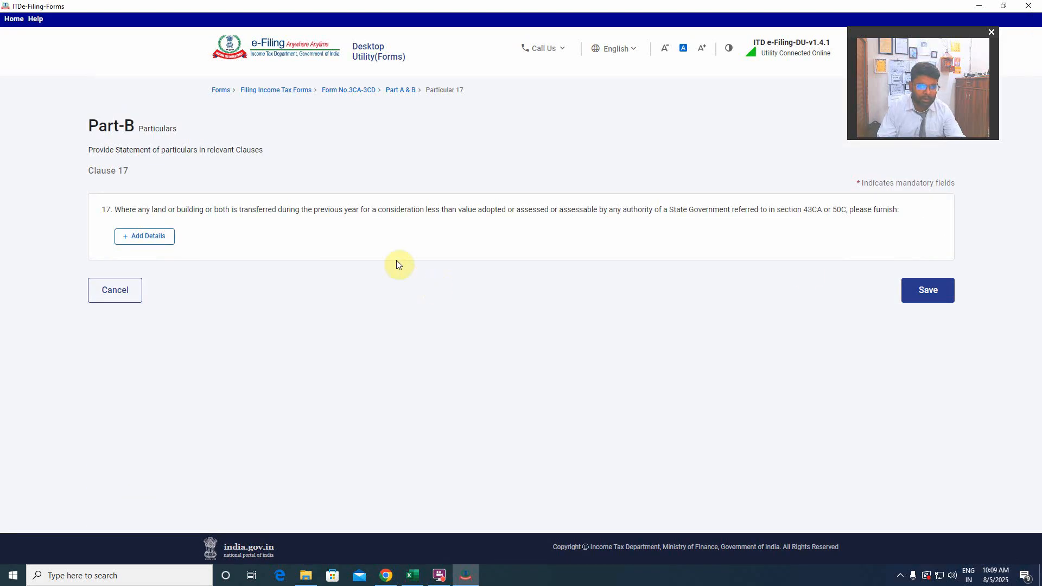
left_click(926, 291)
scroll(293, 343, "down", 4)
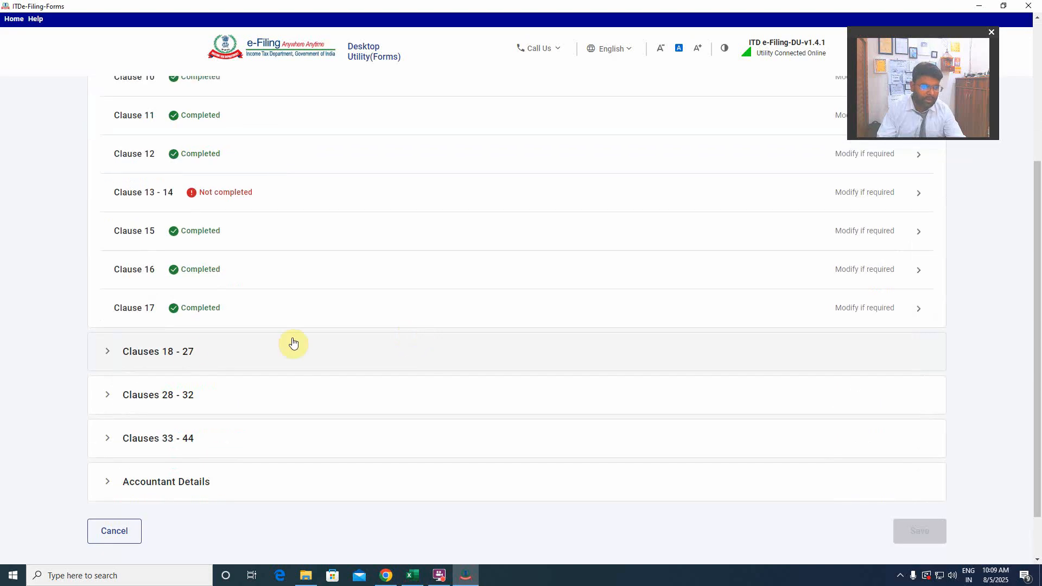
Open Clause 18 on depreciation under Clauses 18 - 27, look through its blank asset entry form and discard the entry.
left_click(294, 351)
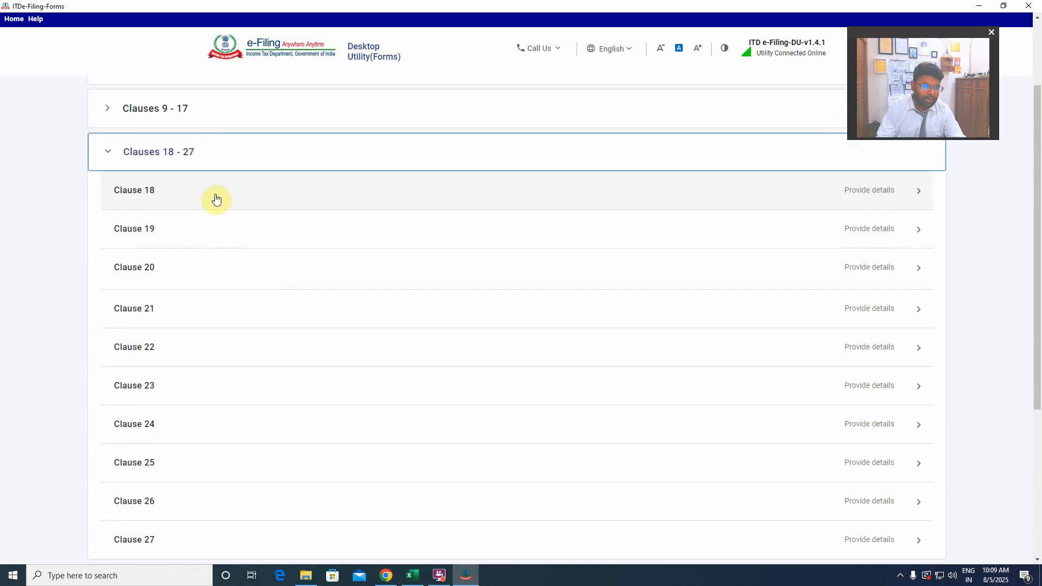
left_click(215, 198)
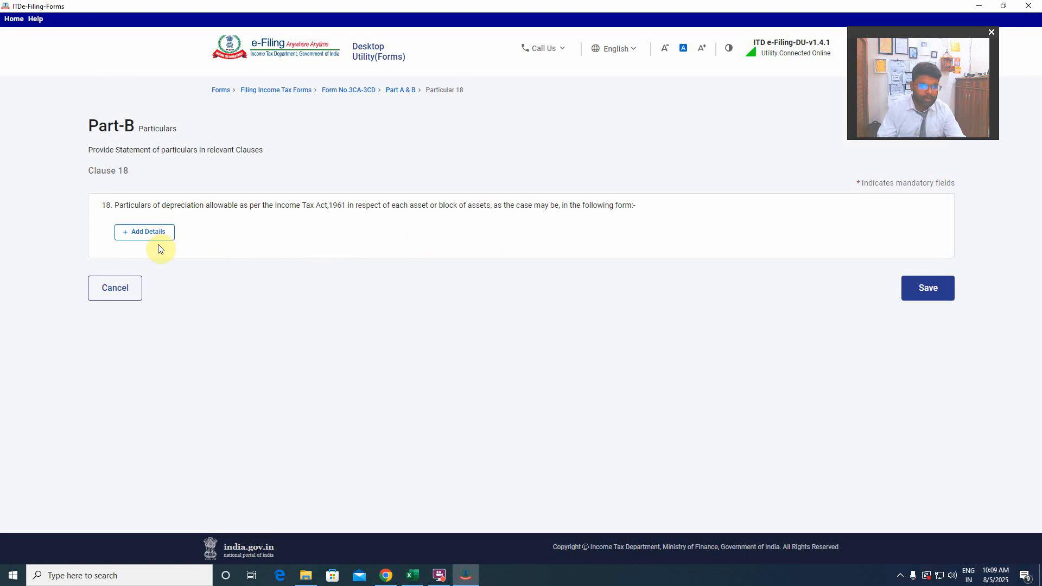
left_click(139, 234)
scroll(416, 304, "down", 20)
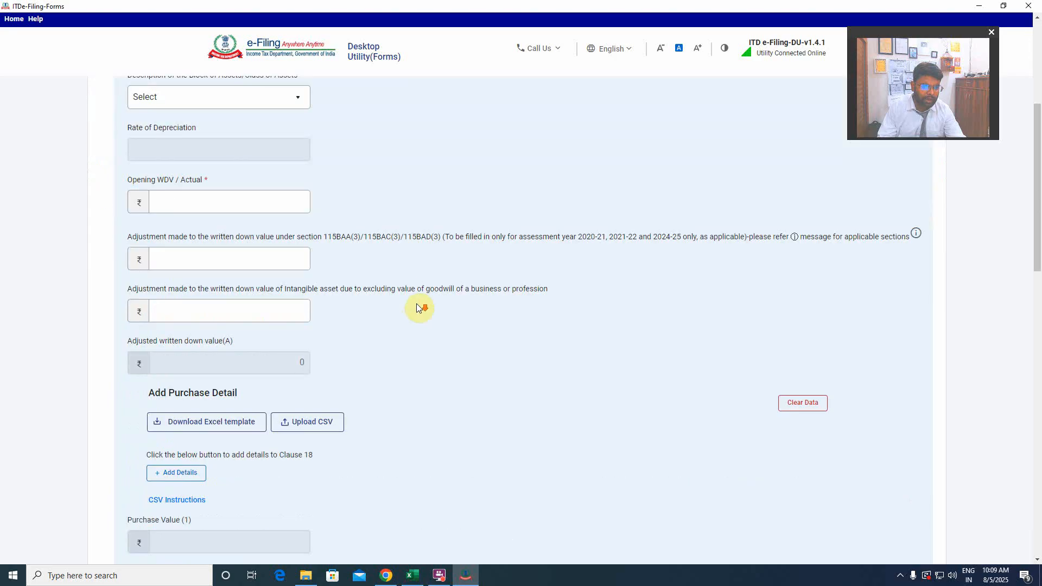
scroll(415, 305, "down", 2)
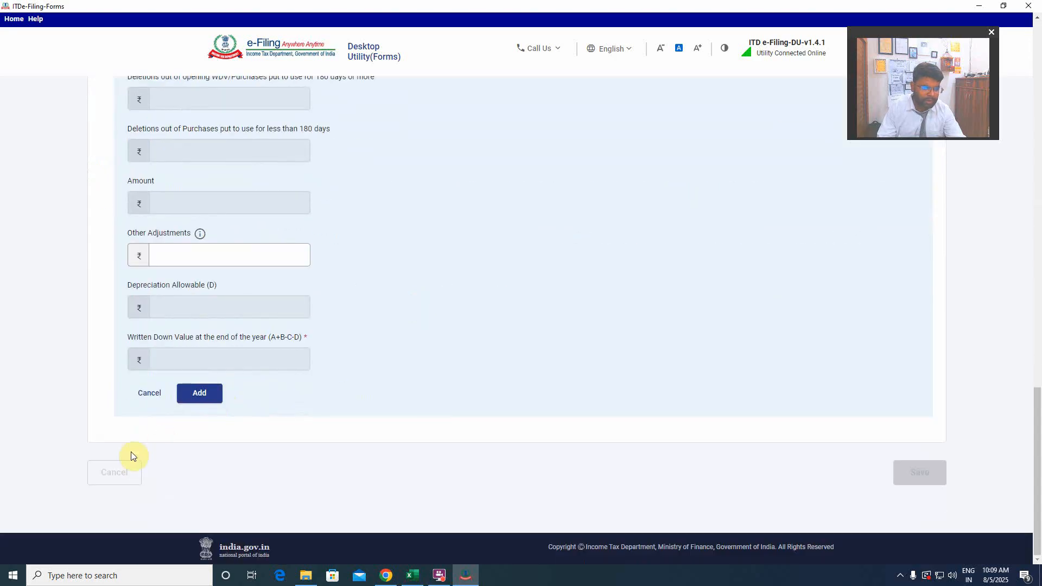
left_click(148, 394)
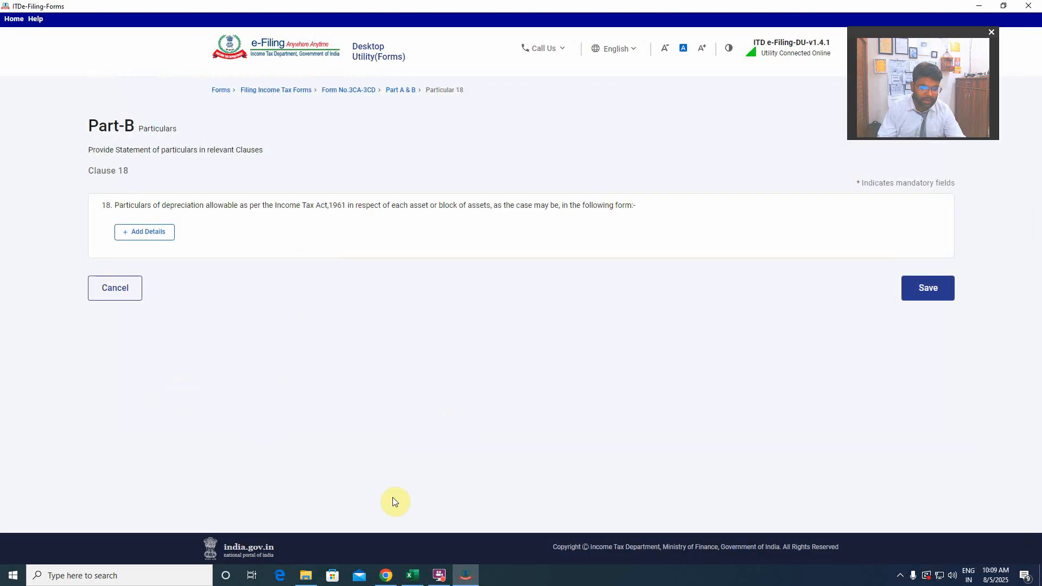
Check the property, plant and equipment and intangible asset rows in the Excel balance sheet, and save Clause 18 in the e-filing utility without adding details.
left_click(413, 575)
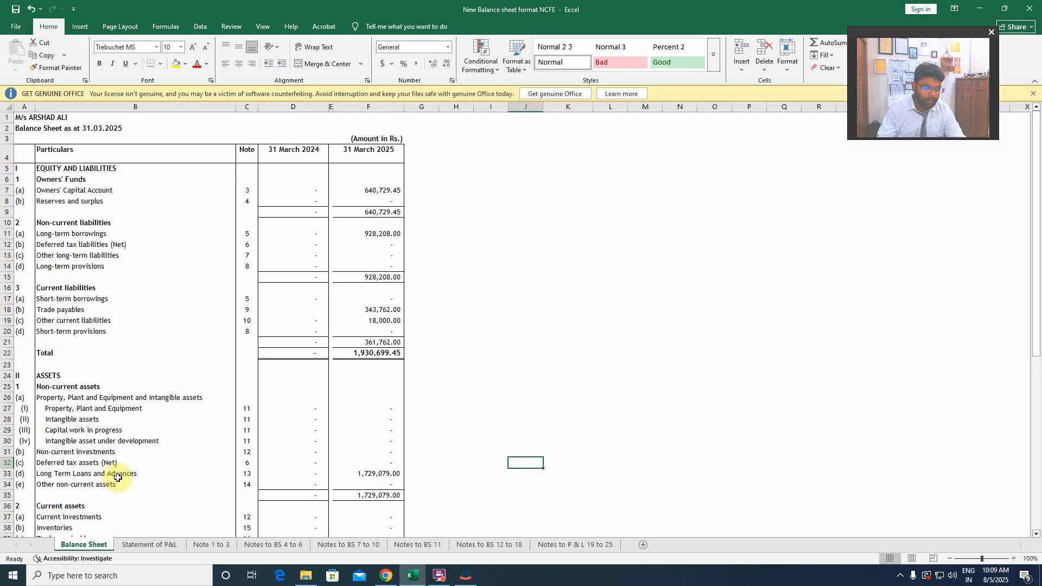
left_click(70, 387)
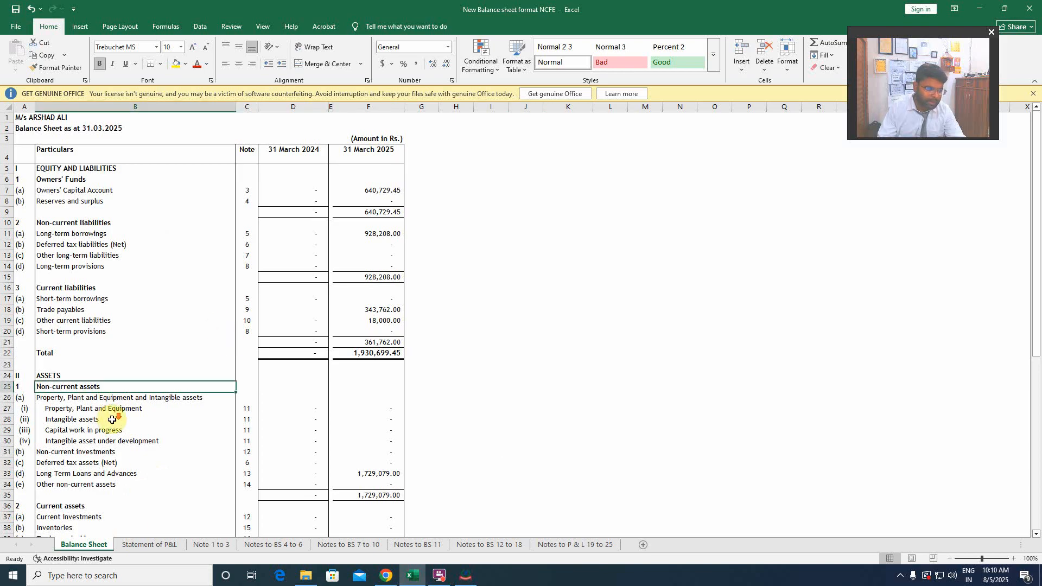
scroll(112, 420, "down", 3)
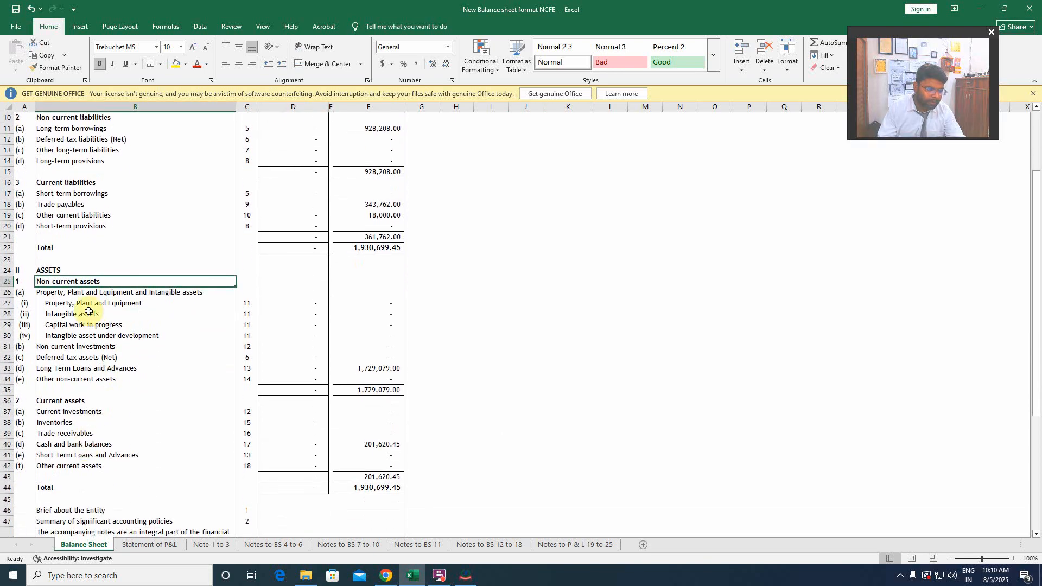
left_click_drag(61, 293, 71, 336)
left_click(610, 336)
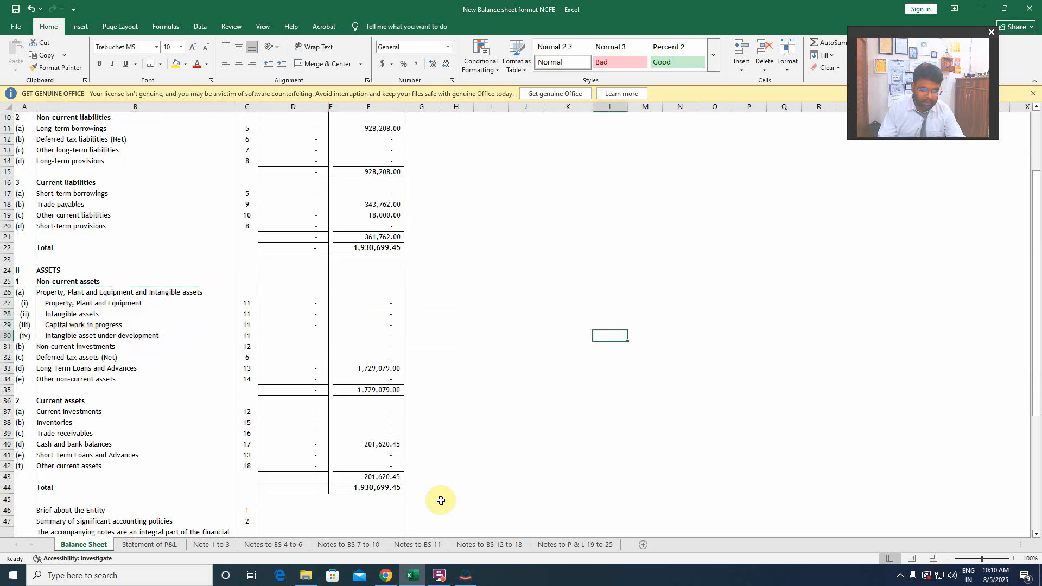
left_click(465, 576)
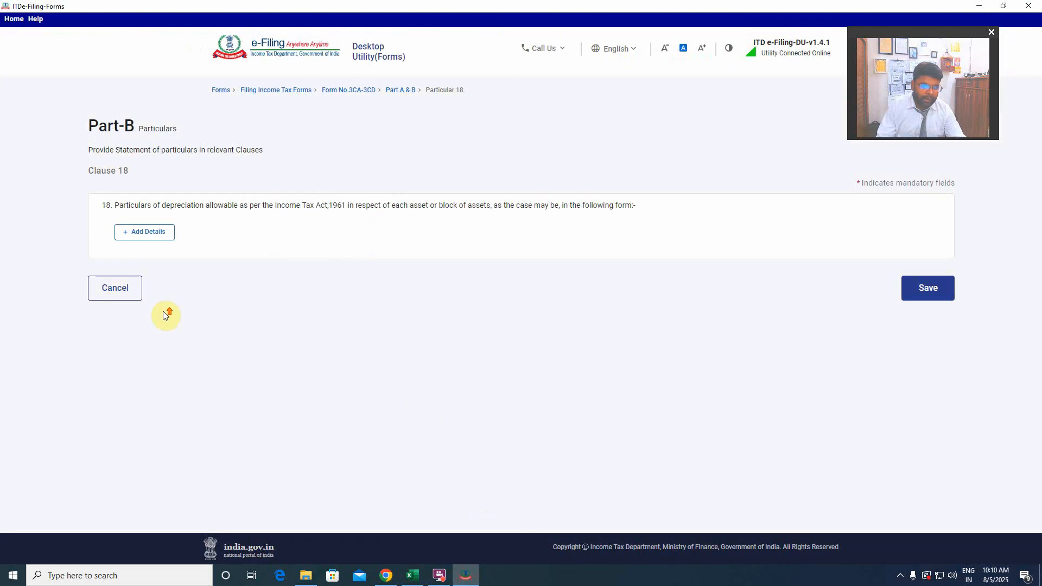
left_click(935, 288)
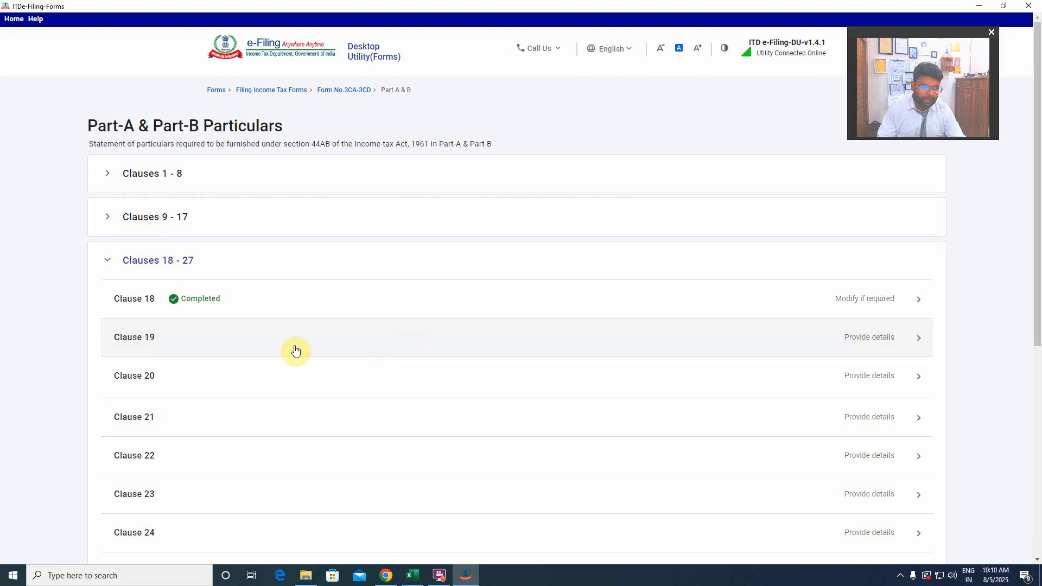
Save Clause 19 on admissible amounts and Clause 20 on employee bonus and fund contributions without adding any details.
left_click(187, 353)
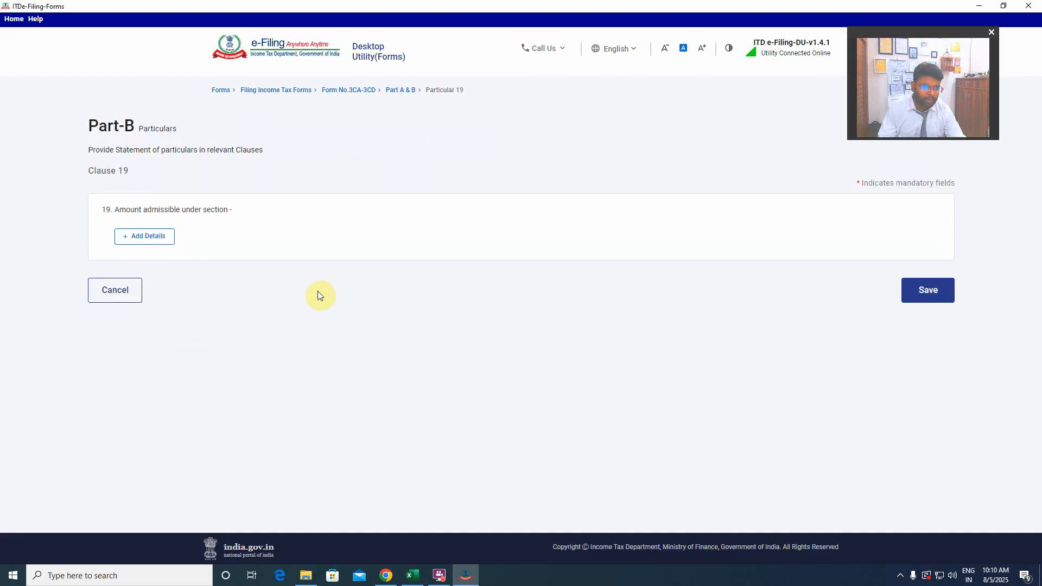
left_click(934, 291)
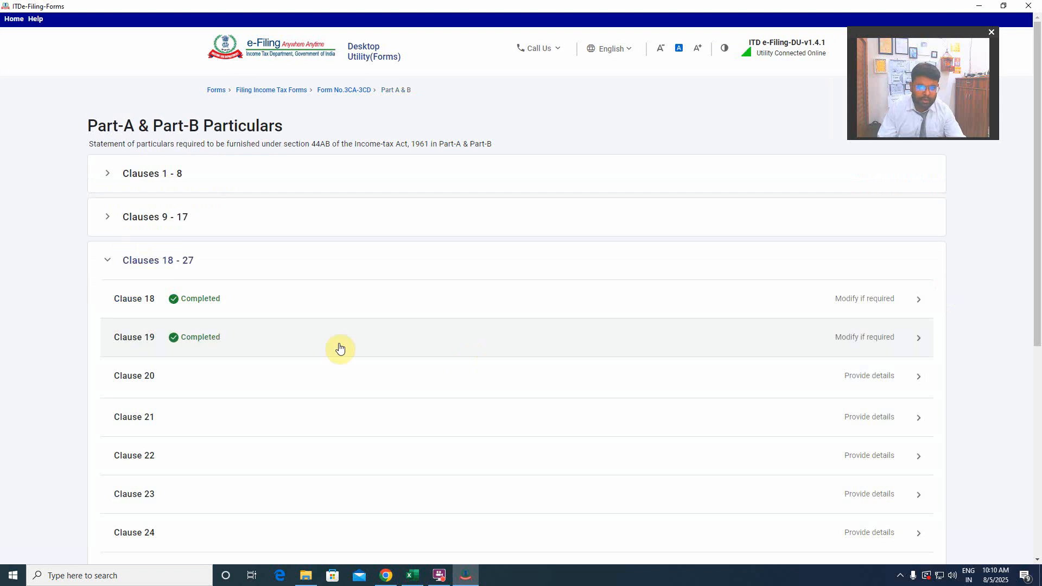
scroll(304, 359, "down", 1)
left_click(250, 334)
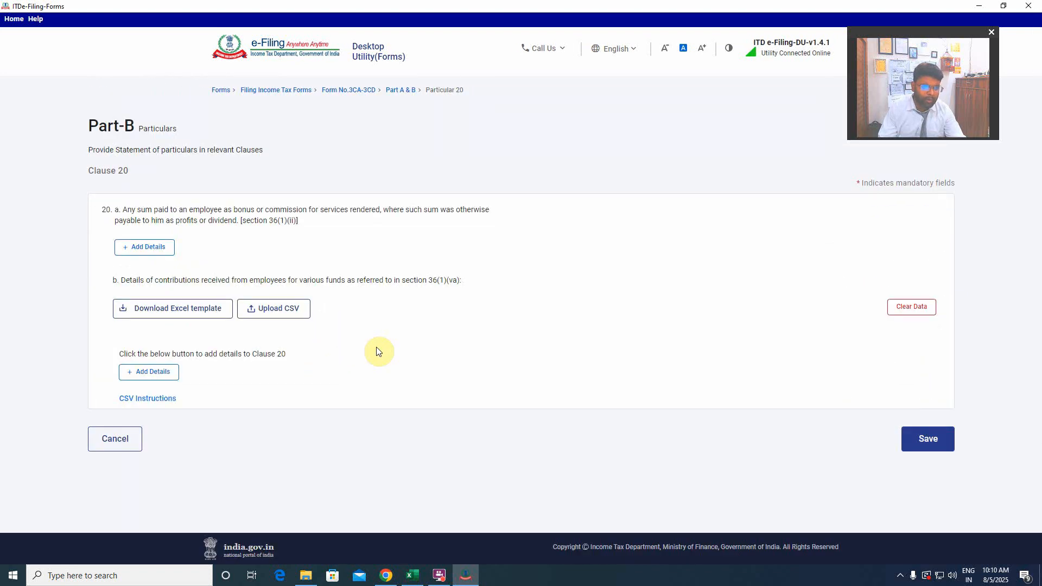
left_click(934, 439)
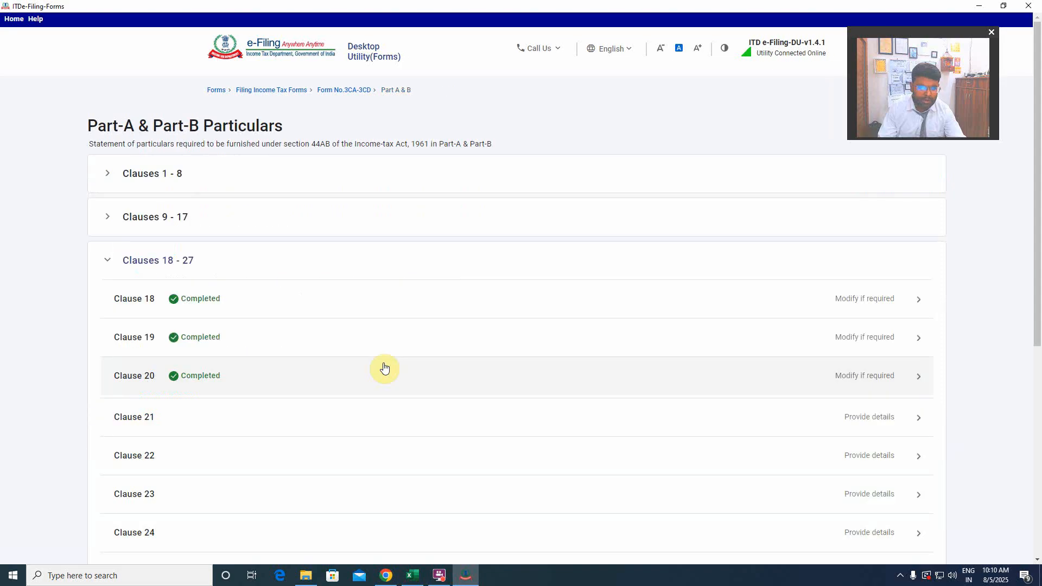
Review Clause 21's expenditure and disallowance items, keep the section 40A(3) answers at Yes and save it without adding any details.
scroll(261, 347, "down", 2)
left_click(158, 306)
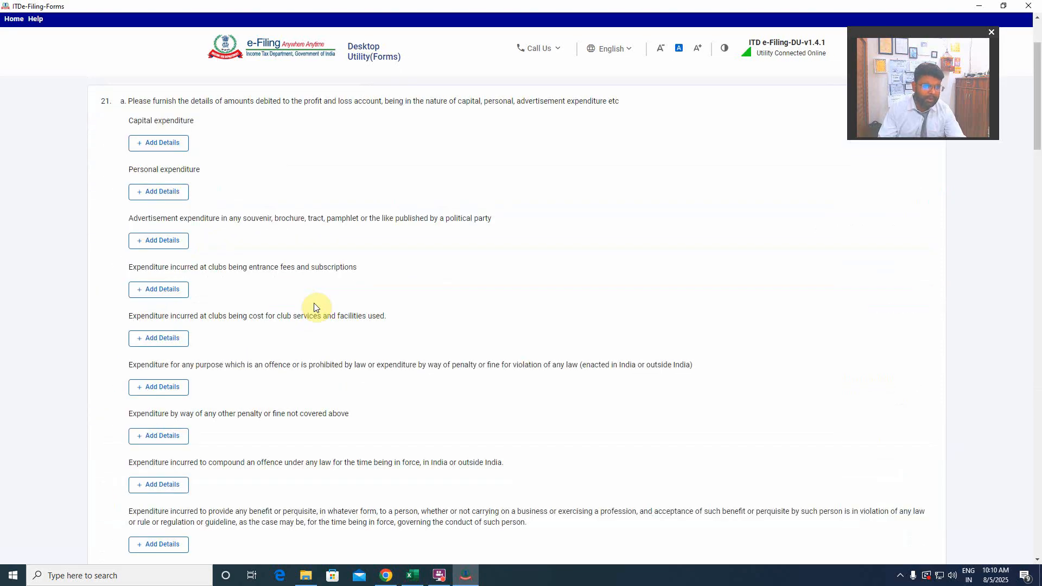
scroll(315, 307, "up", 2)
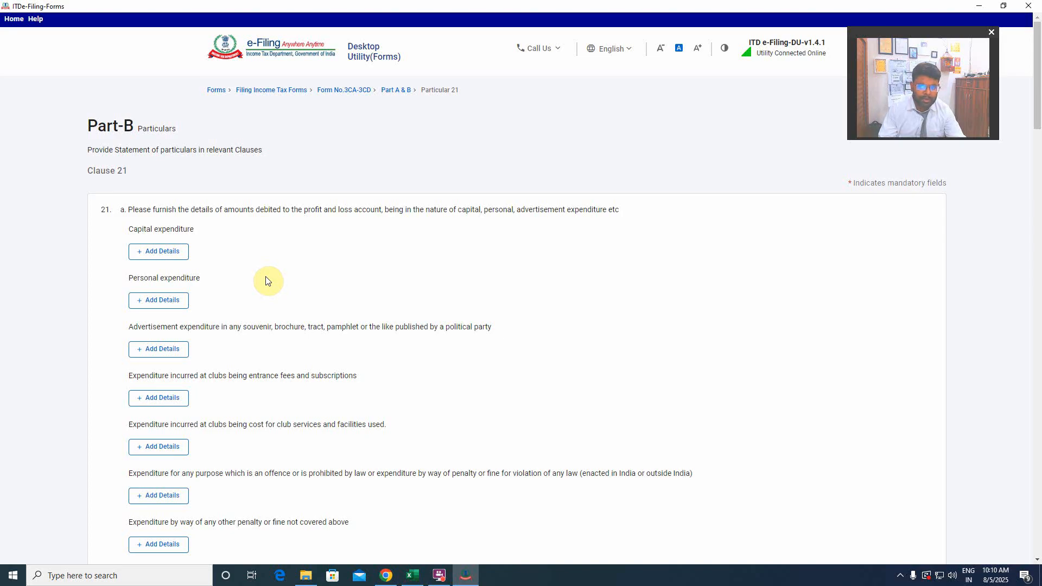
scroll(430, 287, "down", 10)
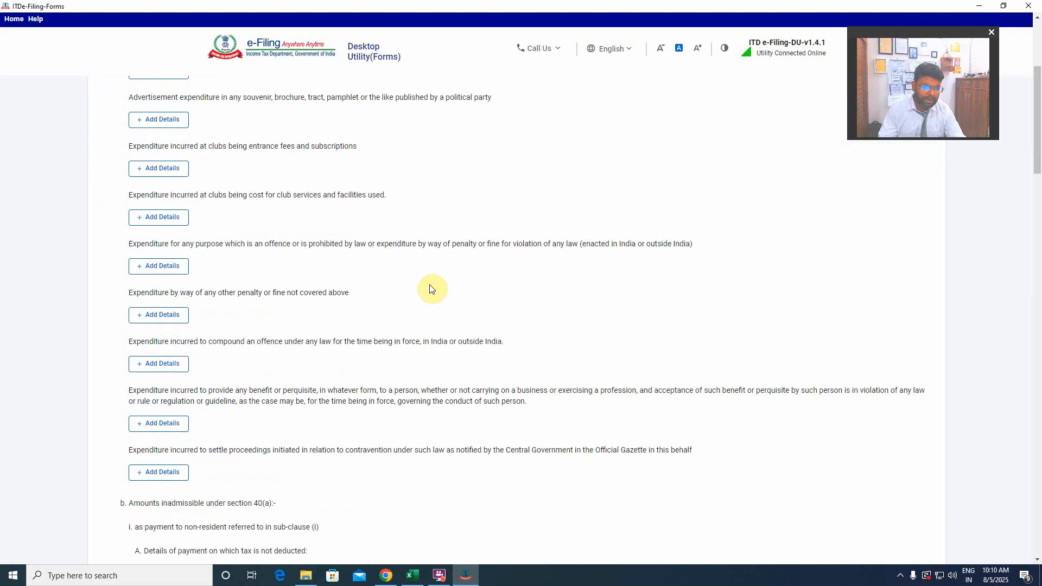
scroll(429, 285, "down", 1)
scroll(429, 284, "up", 11)
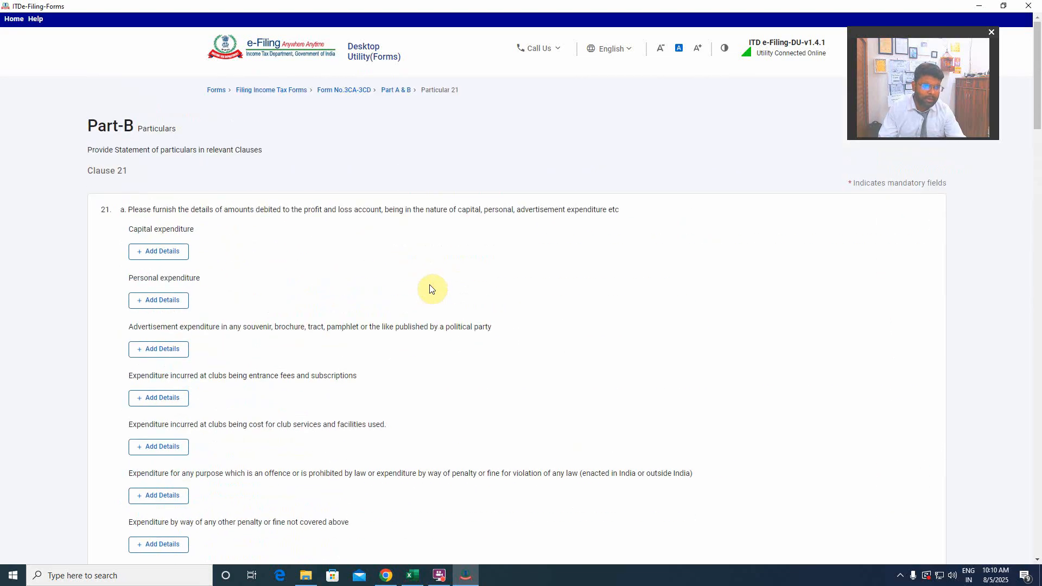
scroll(428, 284, "down", 7)
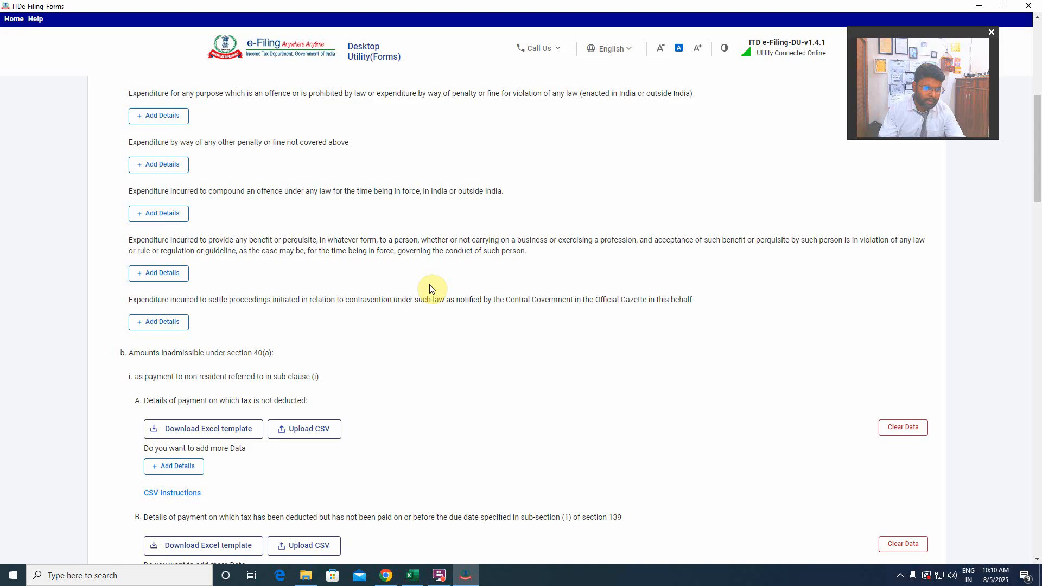
scroll(429, 318, "down", 5)
scroll(426, 323, "down", 5)
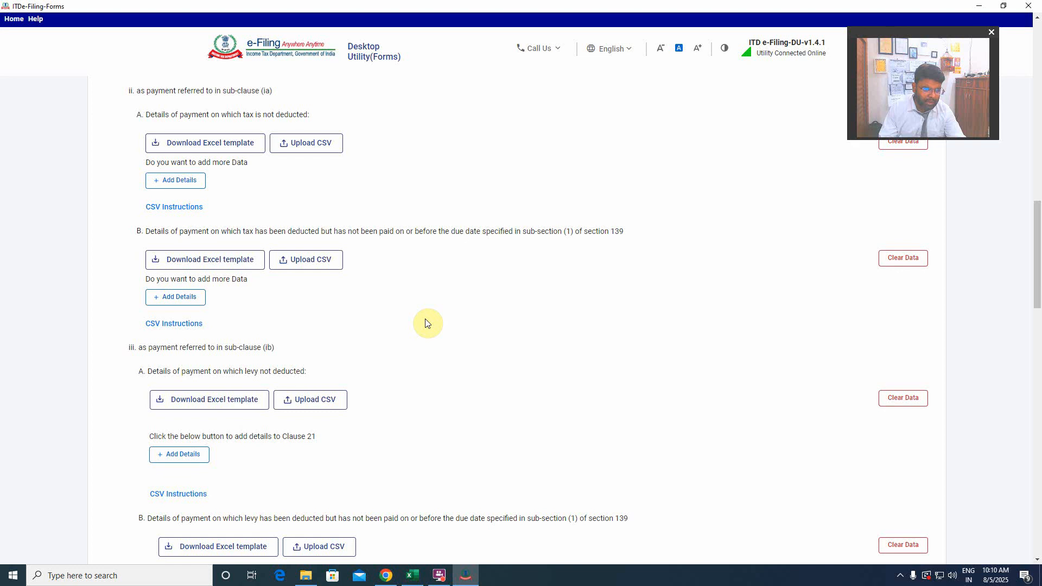
scroll(427, 323, "down", 4)
scroll(426, 324, "down", 15)
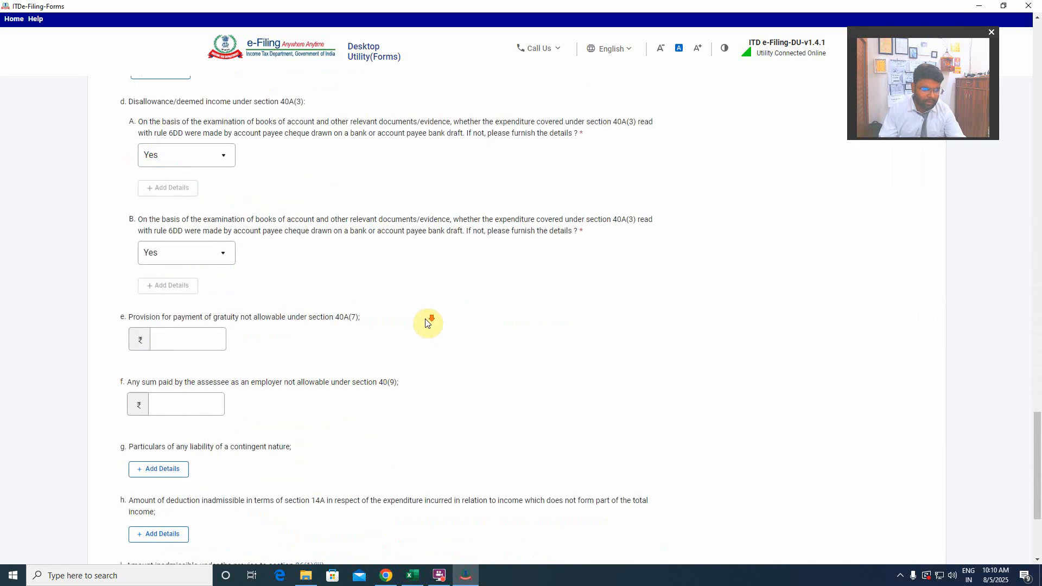
scroll(426, 322, "down", 4)
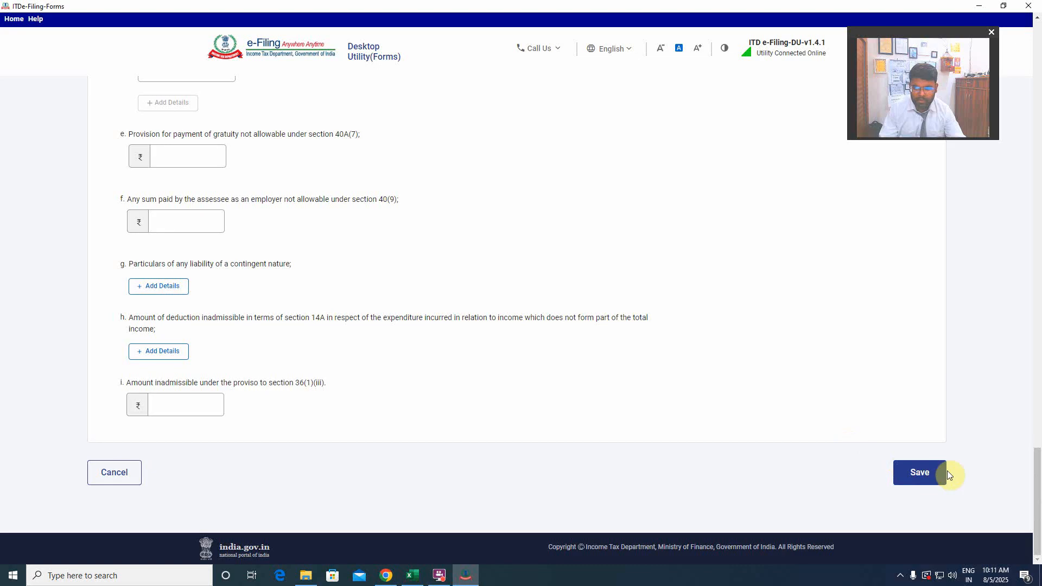
left_click(920, 472)
In Clause 22, set the total amount required to be paid to a micro or small enterprise to 0 and save.
scroll(459, 304, "down", 2)
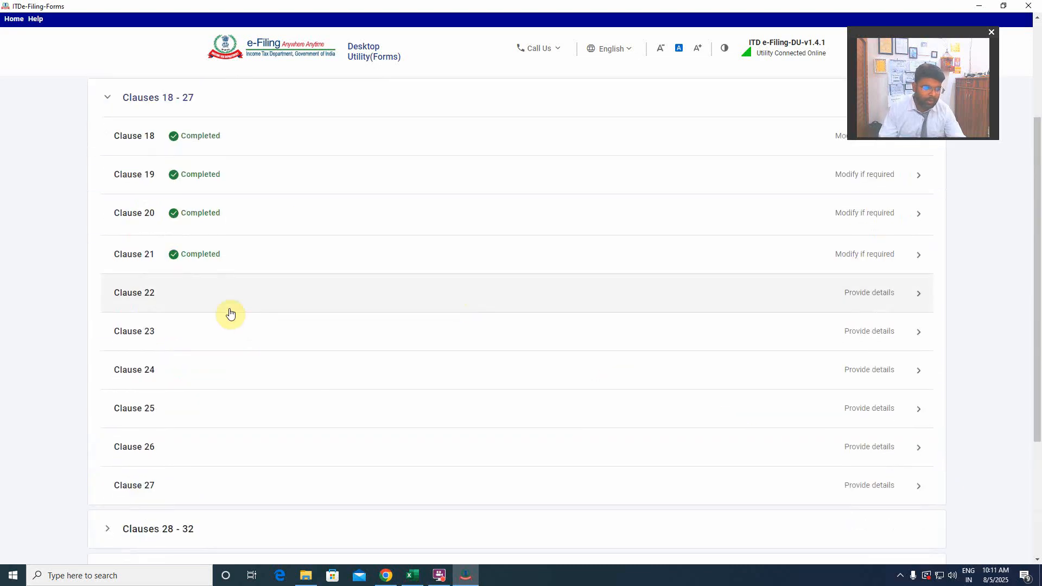
left_click(210, 295)
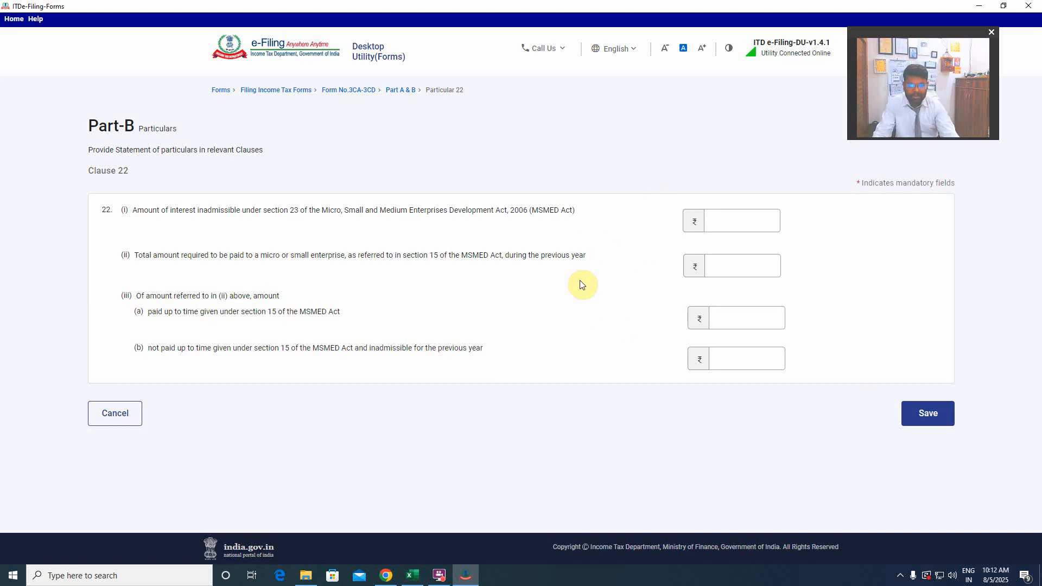
left_click(927, 414)
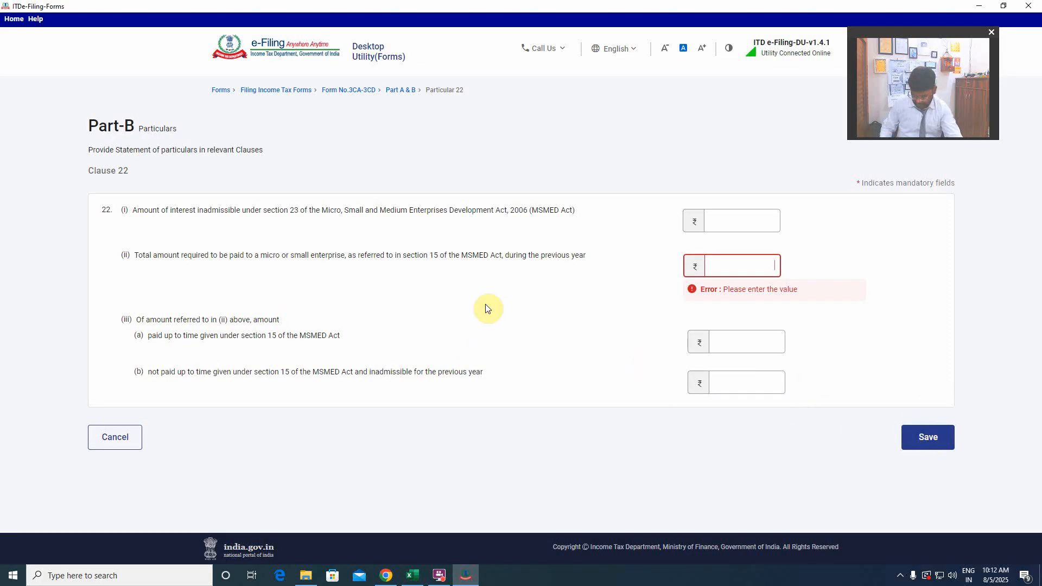
type("0")
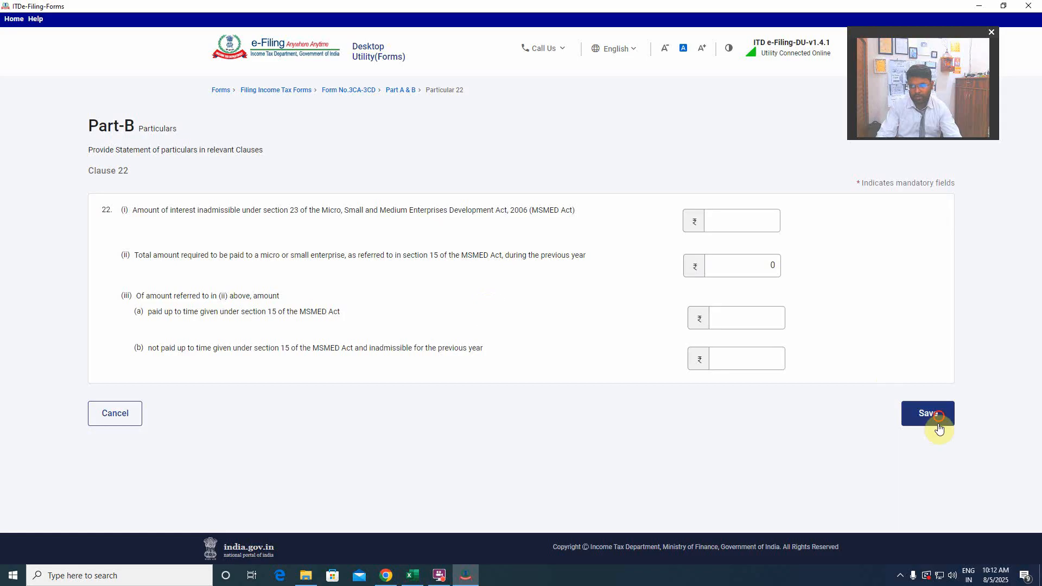
left_click(935, 422)
Save Clause 23 on section 40A(2)(b) payments and Clause 24 on deemed profits and gains without adding any details.
scroll(333, 404, "down", 2)
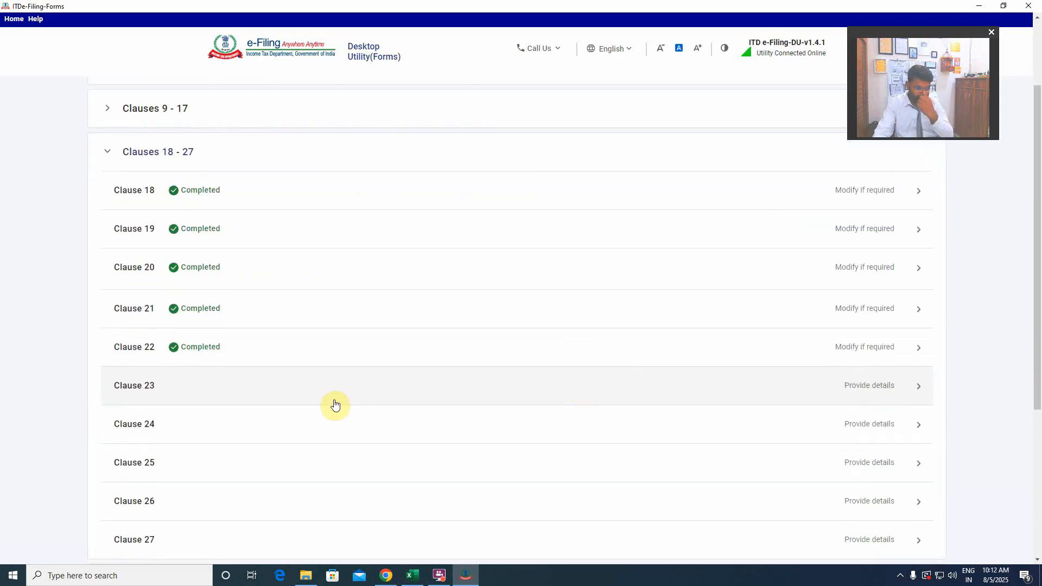
left_click(242, 394)
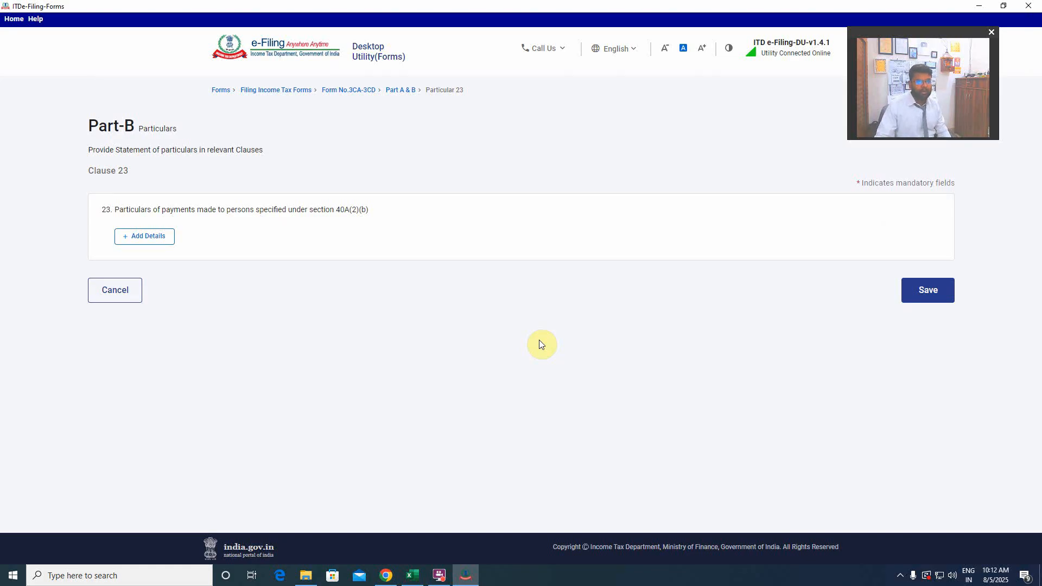
left_click(940, 296)
scroll(541, 311, "down", 4)
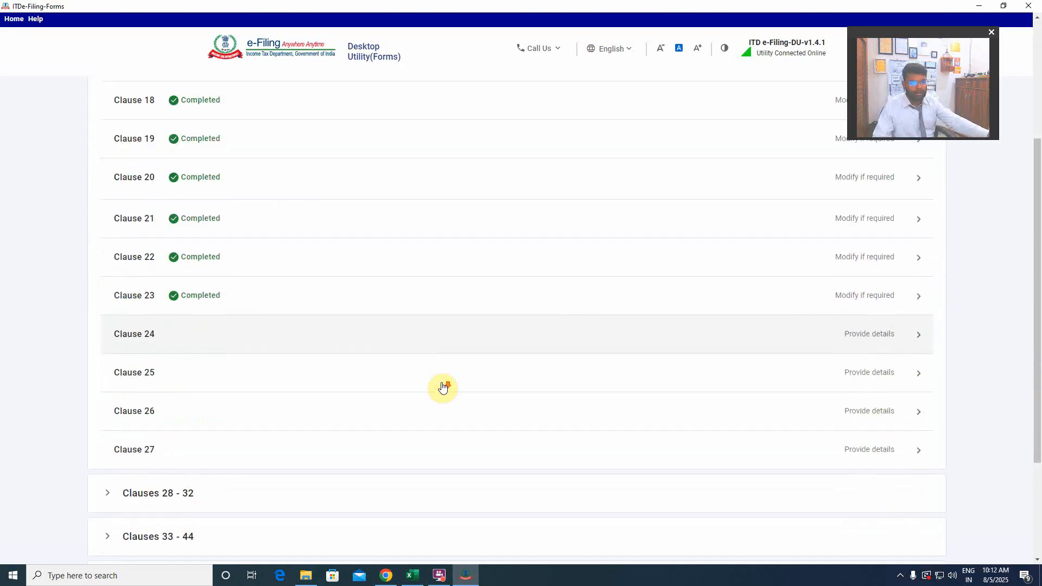
left_click(261, 324)
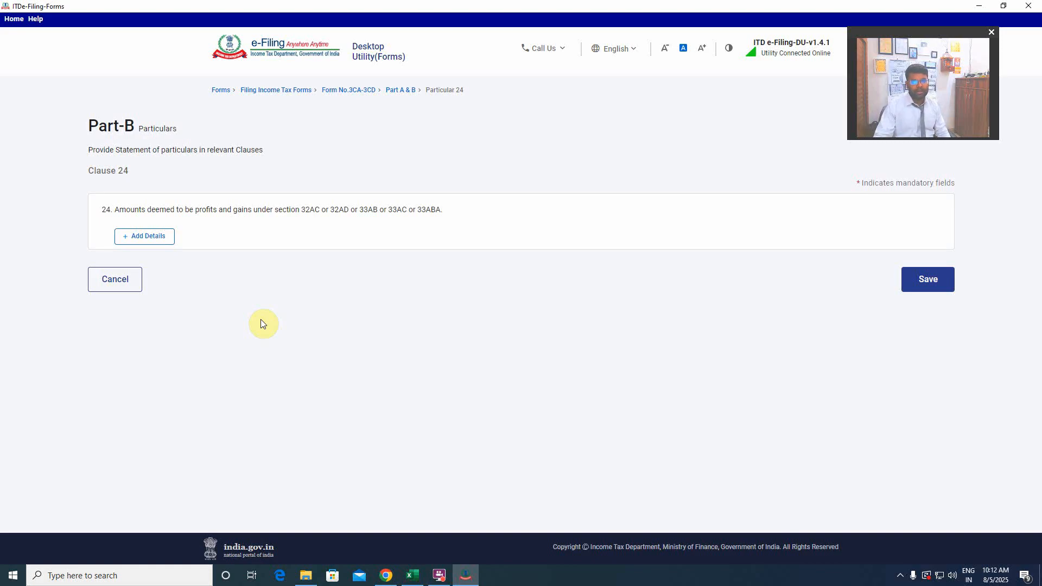
left_click(928, 279)
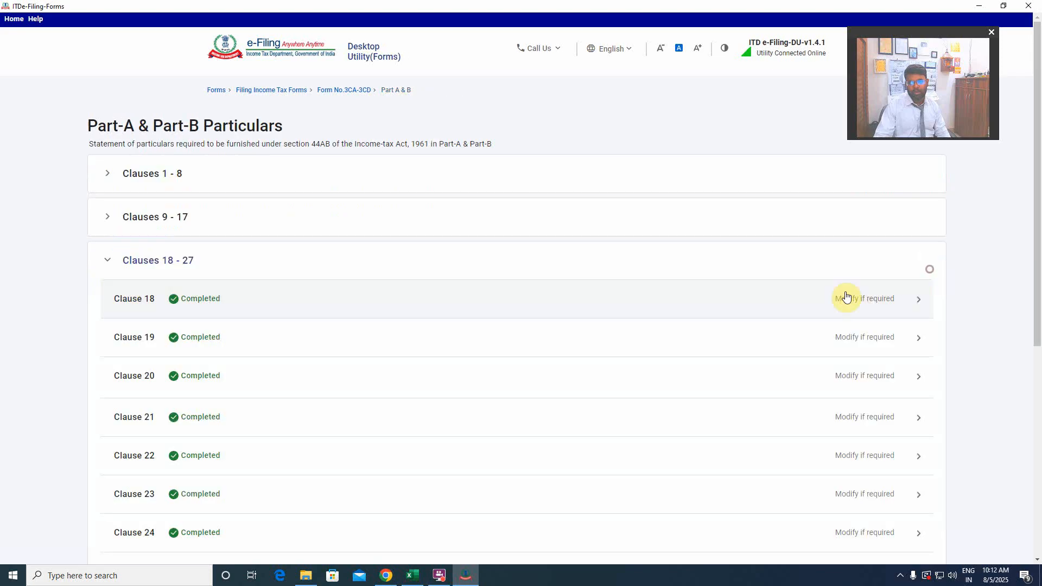
Open Clause 25 on profit chargeable under section 41 and save it without adding any details.
scroll(519, 310, "down", 5)
left_click(216, 239)
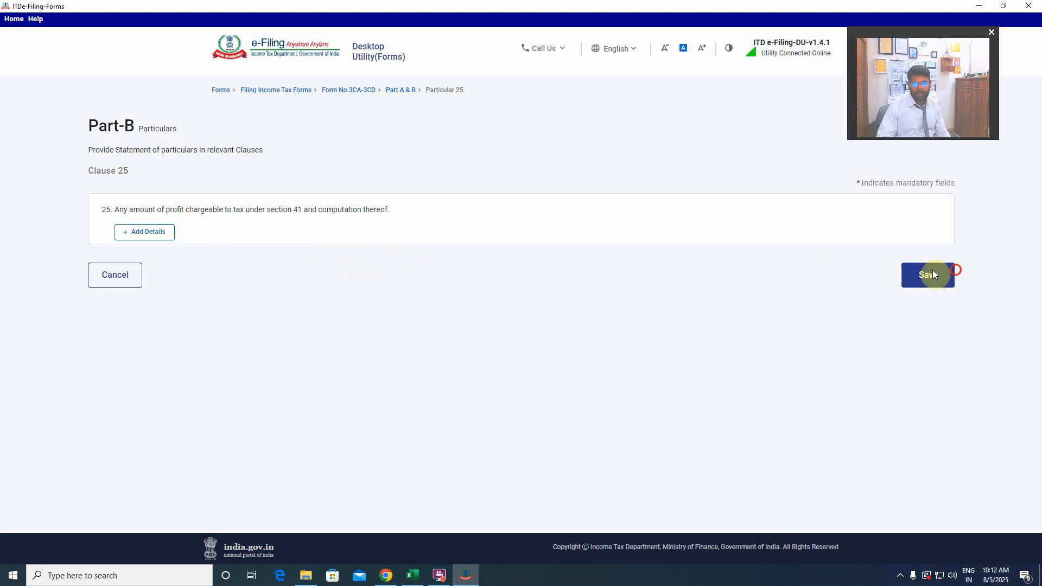
left_click(911, 281)
Review Clause 26 on section 43B liabilities, keep the indirect tax answer at No and save it without adding any details.
scroll(529, 354, "down", 6)
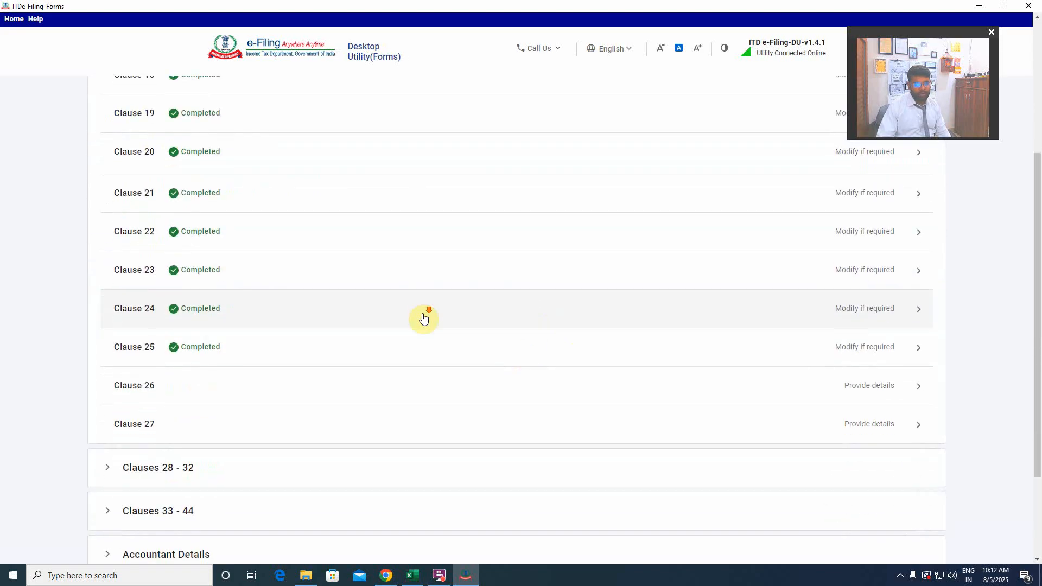
left_click(239, 258)
scroll(522, 280, "up", 6)
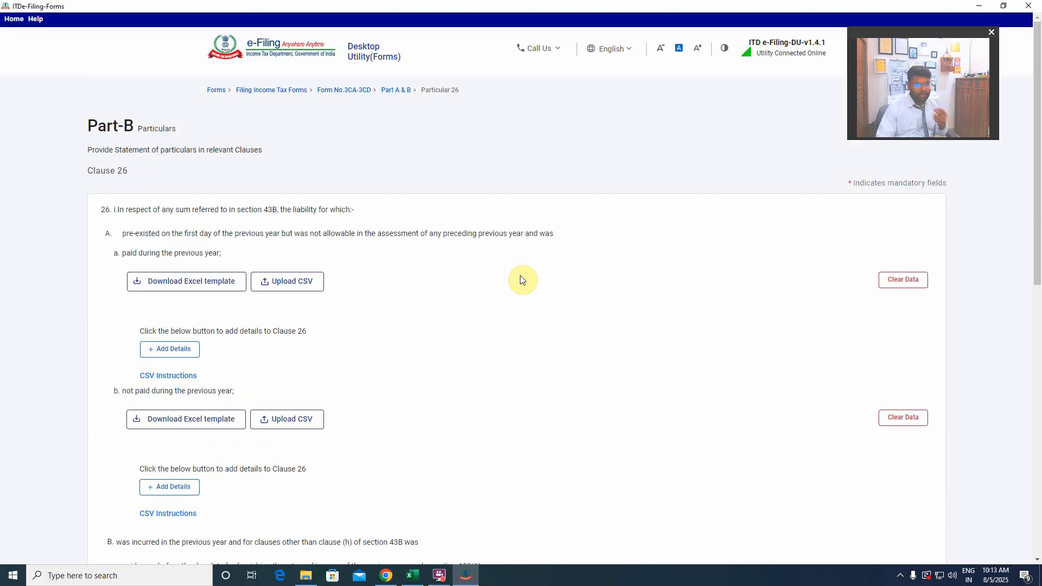
scroll(521, 281, "down", 4)
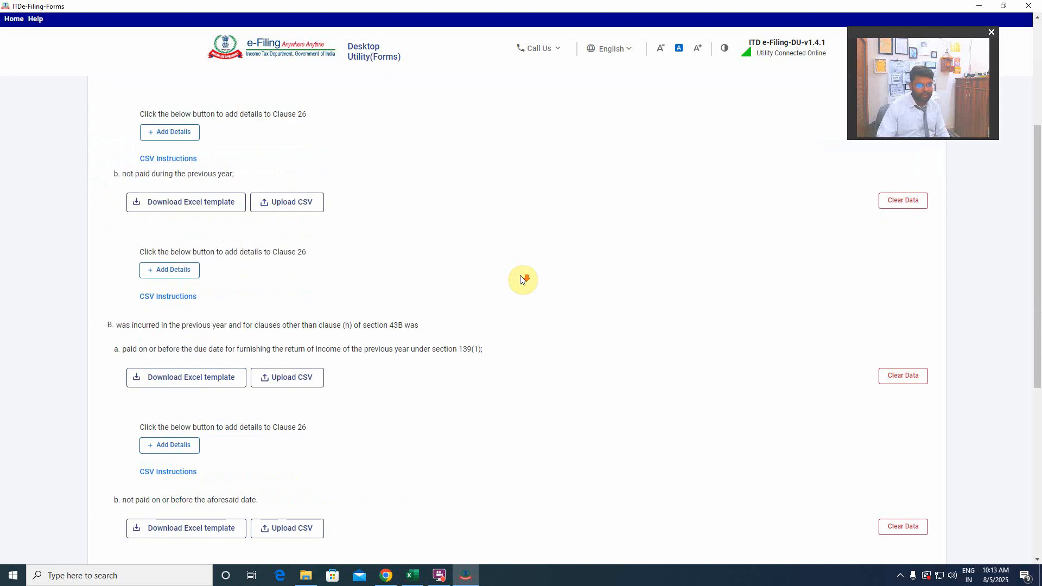
scroll(521, 280, "down", 6)
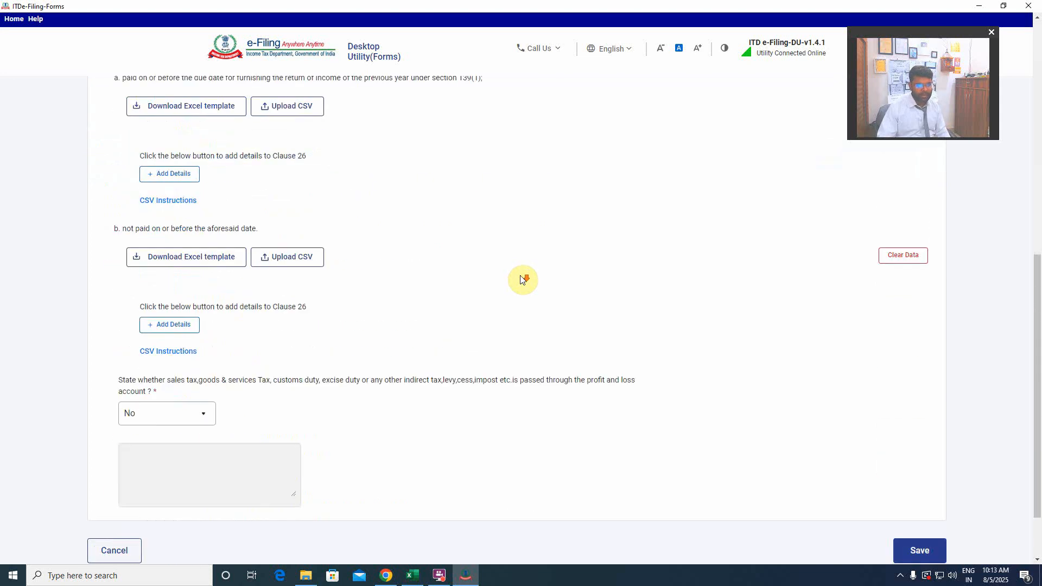
left_click(925, 473)
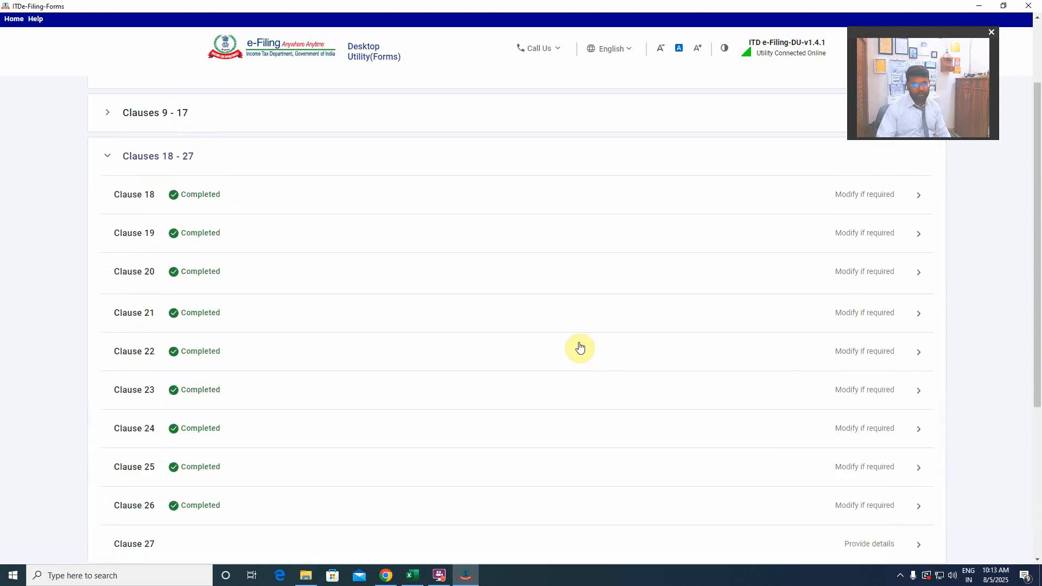
Open Clause 27, keep the CENVAT/ITC credit answer at No and save it without adding any prior-period details.
scroll(580, 348, "down", 5)
left_click(260, 307)
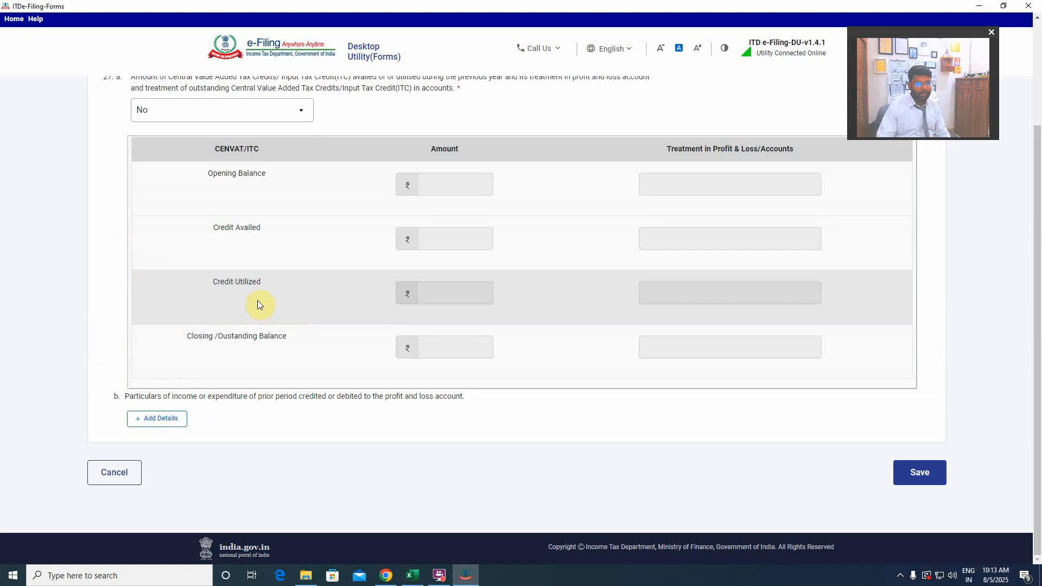
scroll(257, 300, "up", 2)
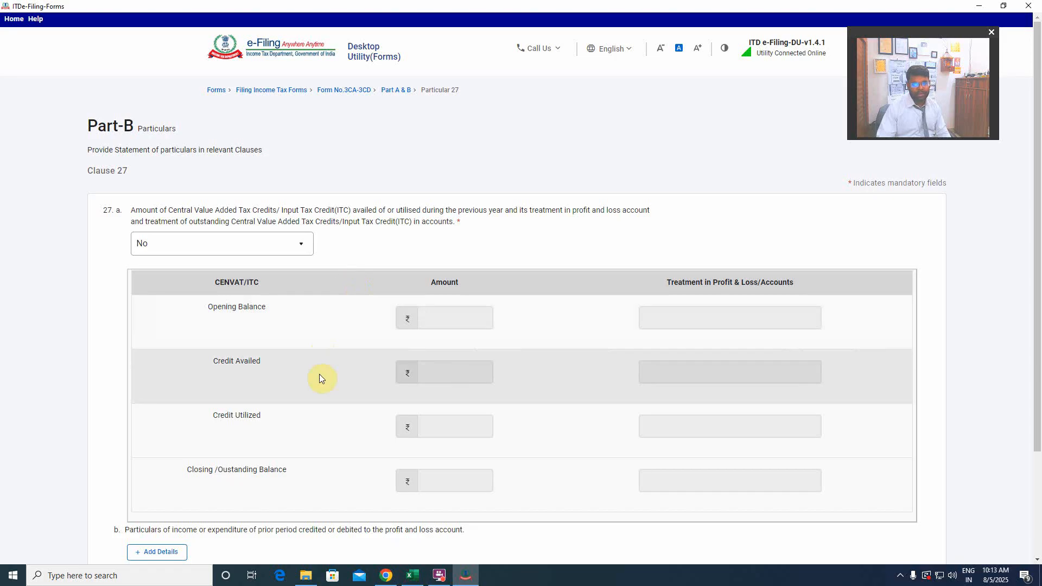
scroll(319, 374, "down", 3)
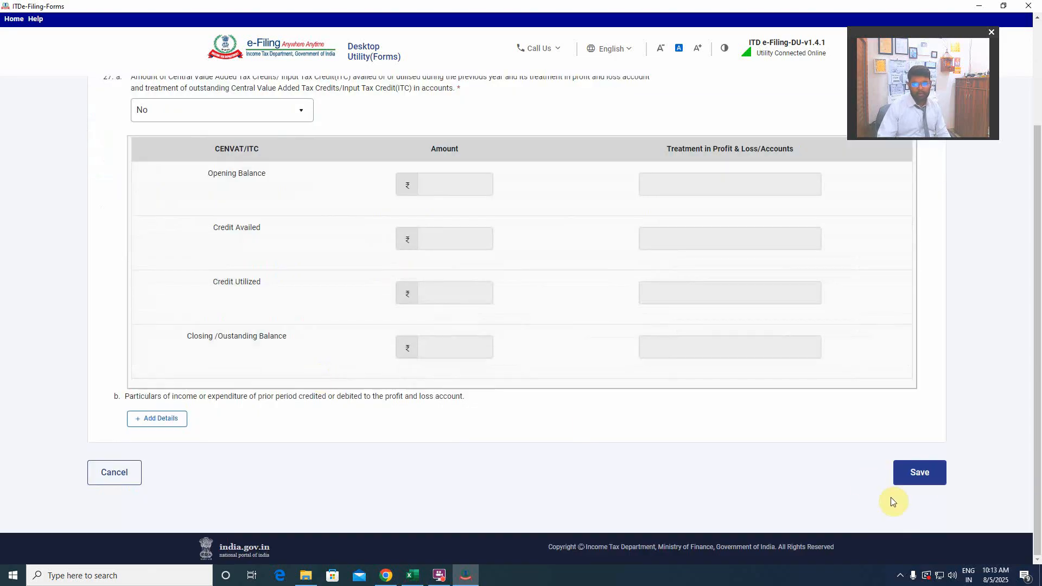
left_click(923, 483)
In the Clauses 28 - 32 group, open Clause 29, keep both section 56(2) answers at No and save it.
scroll(536, 394, "down", 5)
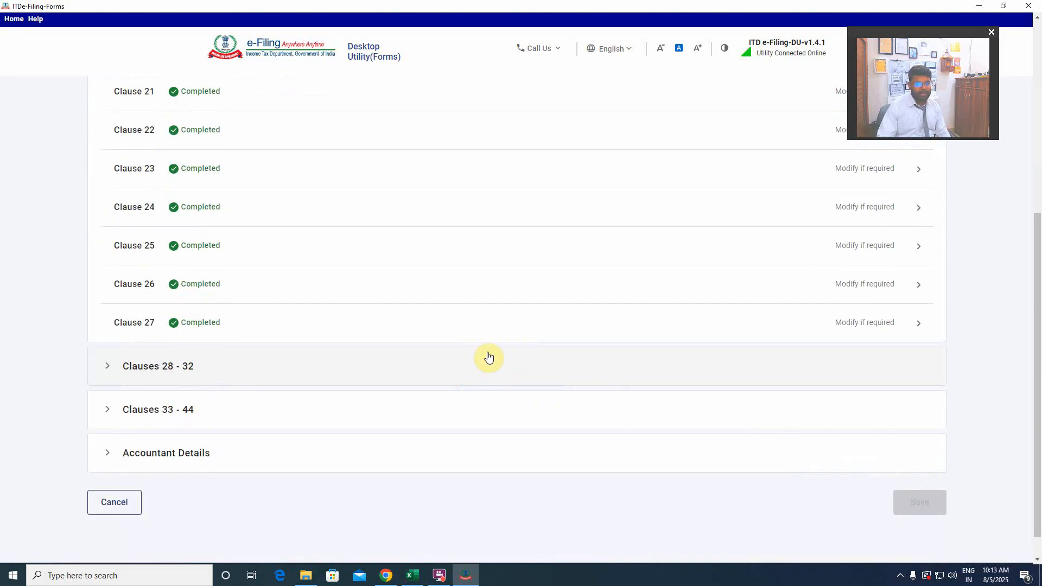
left_click(299, 374)
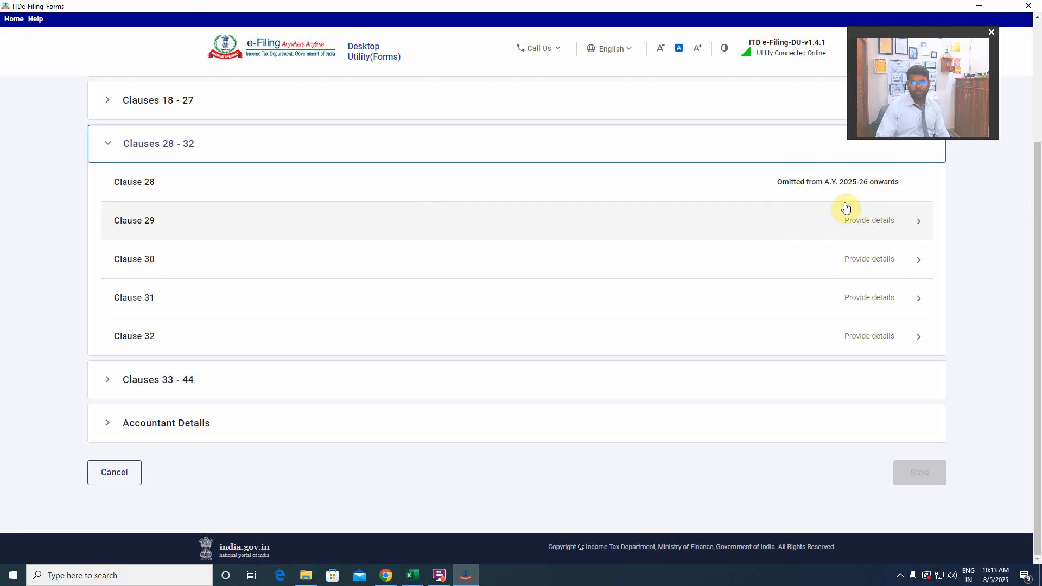
left_click(226, 226)
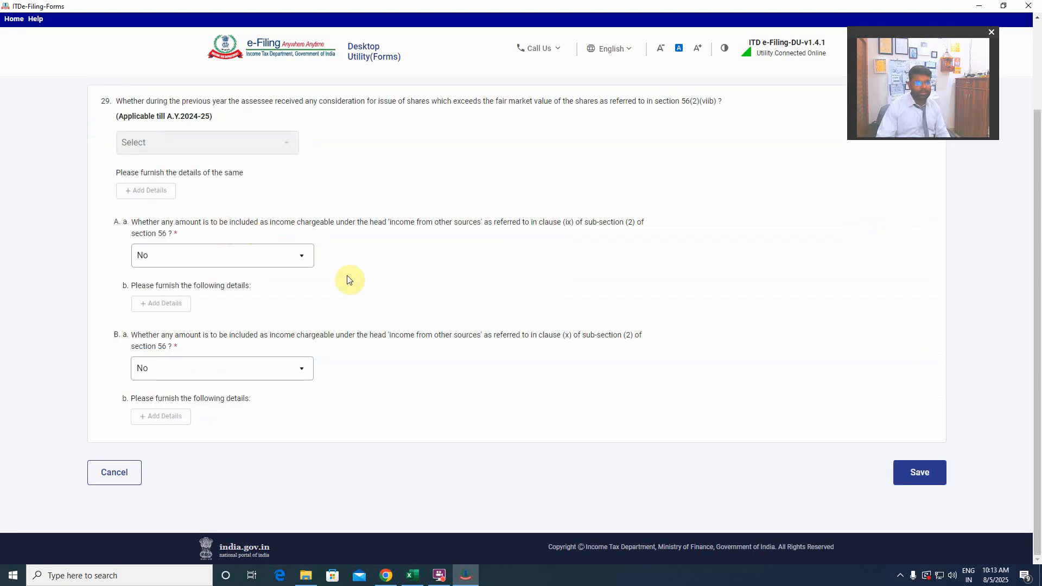
scroll(445, 250, "up", 2)
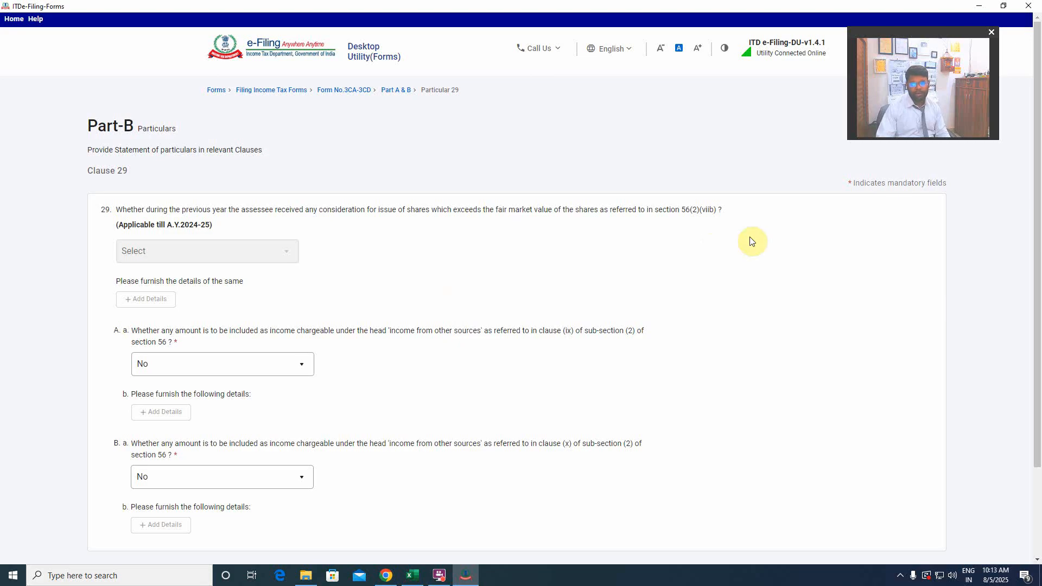
scroll(532, 314, "down", 2)
left_click(926, 475)
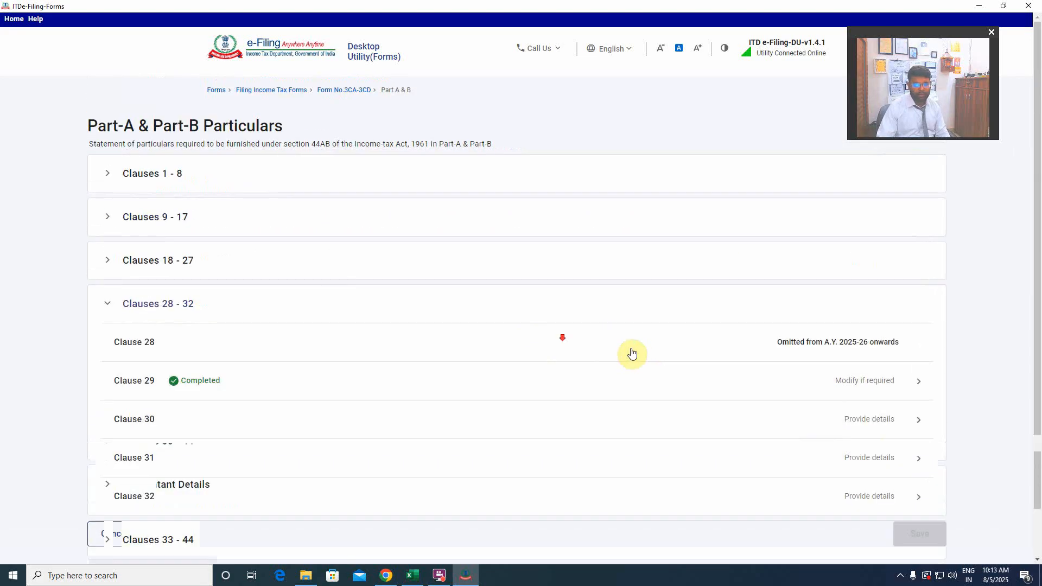
Open Clause 30, keep the hundi, transfer price adjustment and impermissible avoidance arrangement answers at No and save it.
scroll(628, 353, "down", 3)
left_click(386, 305)
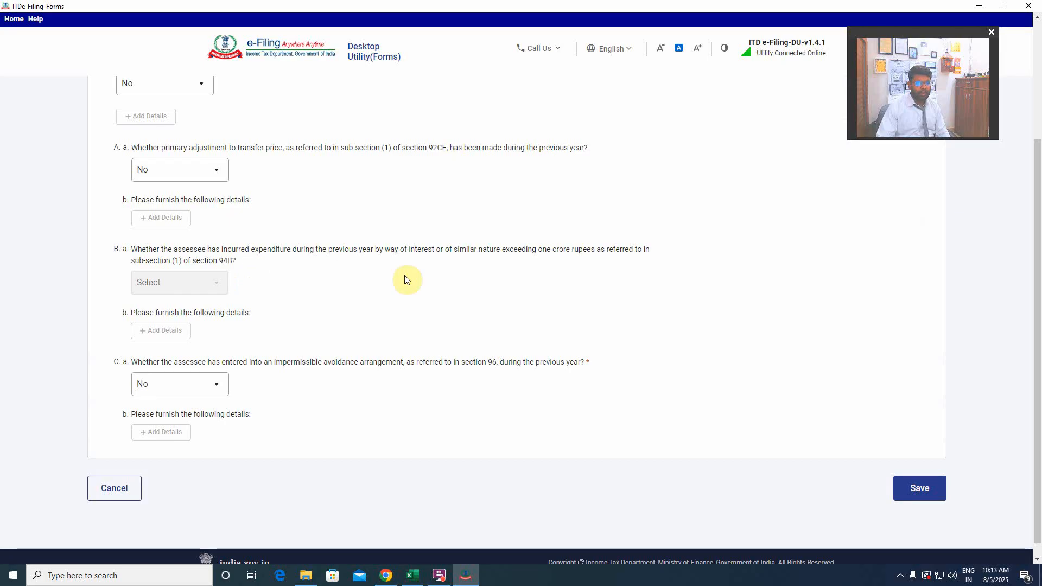
scroll(407, 280, "up", 3)
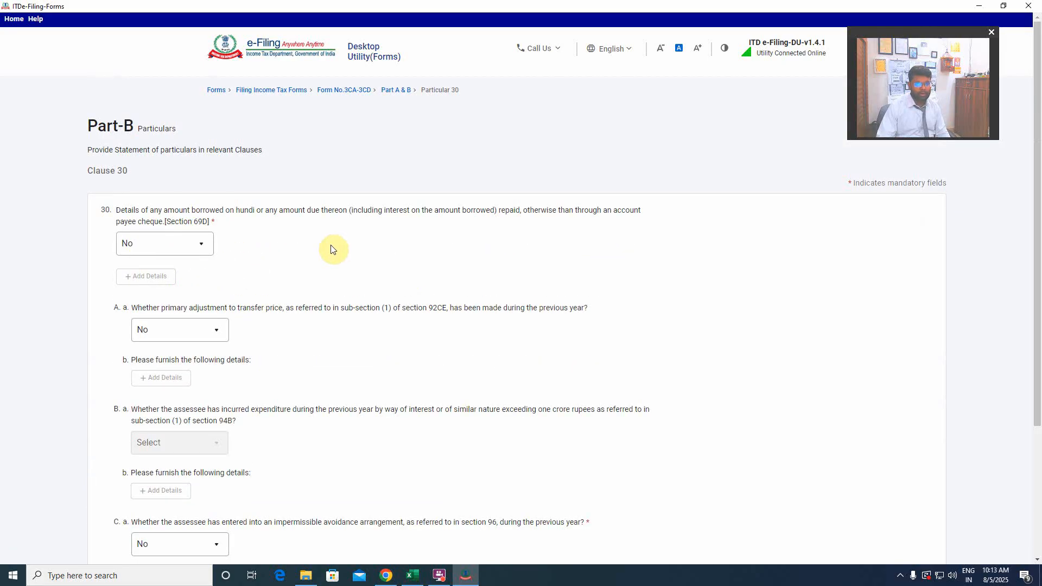
scroll(353, 258, "down", 3)
left_click(933, 473)
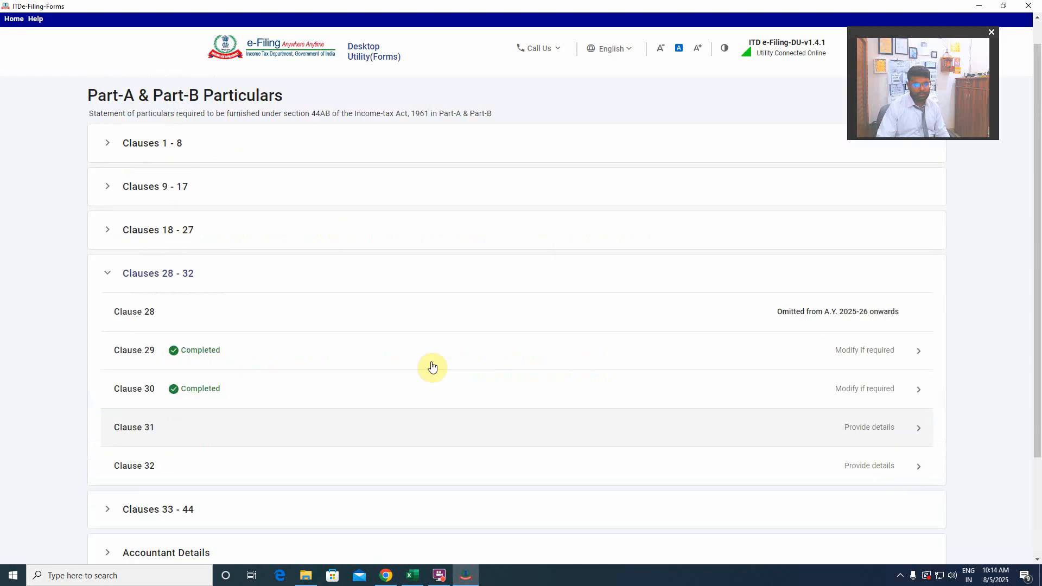
Open Clause 31 and review every column of the lender's entry for loans or deposits accepted above the section 269SS limit.
scroll(402, 353, "down", 3)
left_click(276, 299)
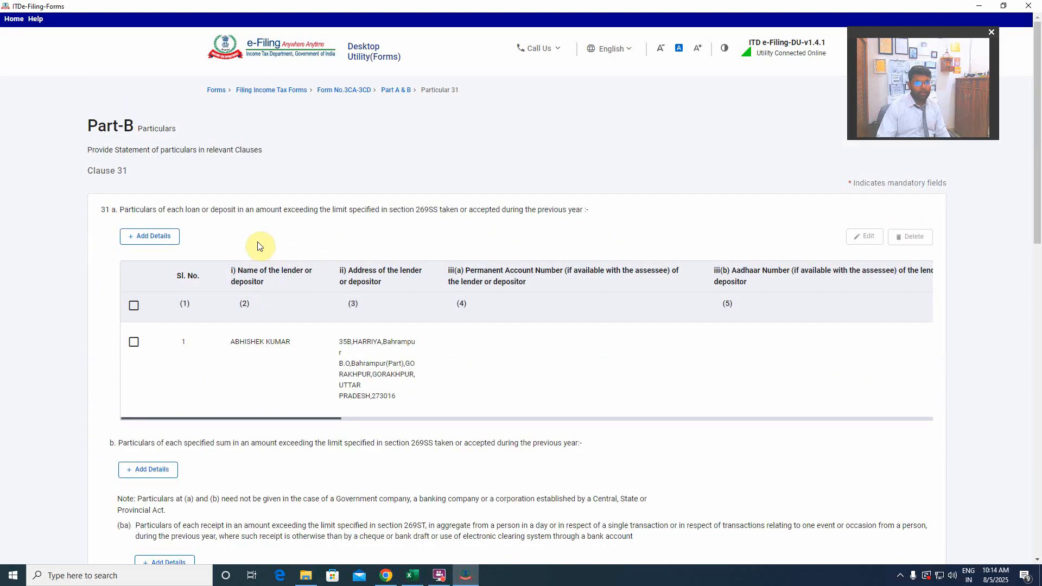
left_click_drag(266, 419, 158, 360)
left_click_drag(303, 419, 504, 415)
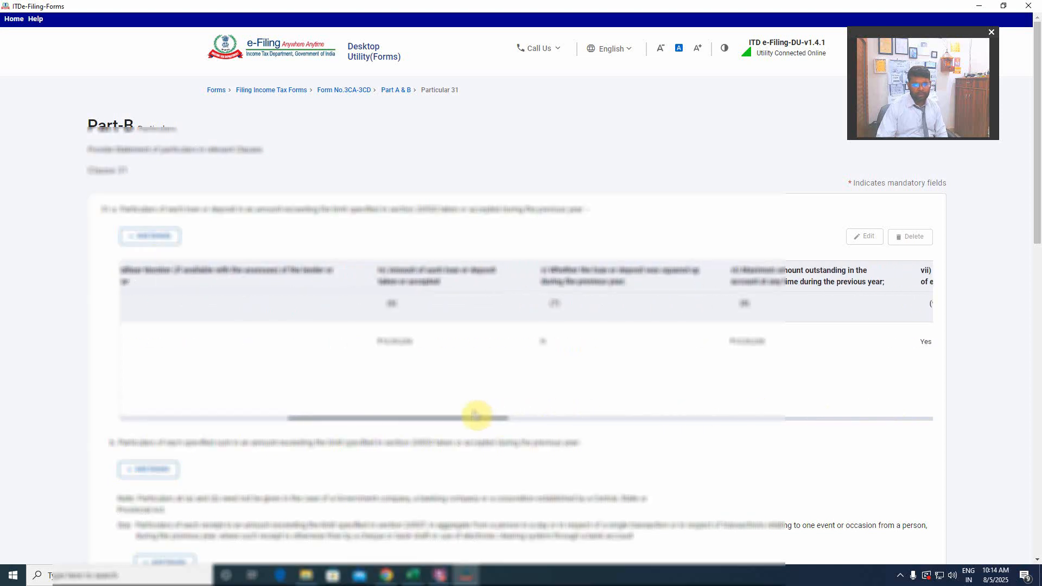
left_click_drag(475, 416, 274, 426)
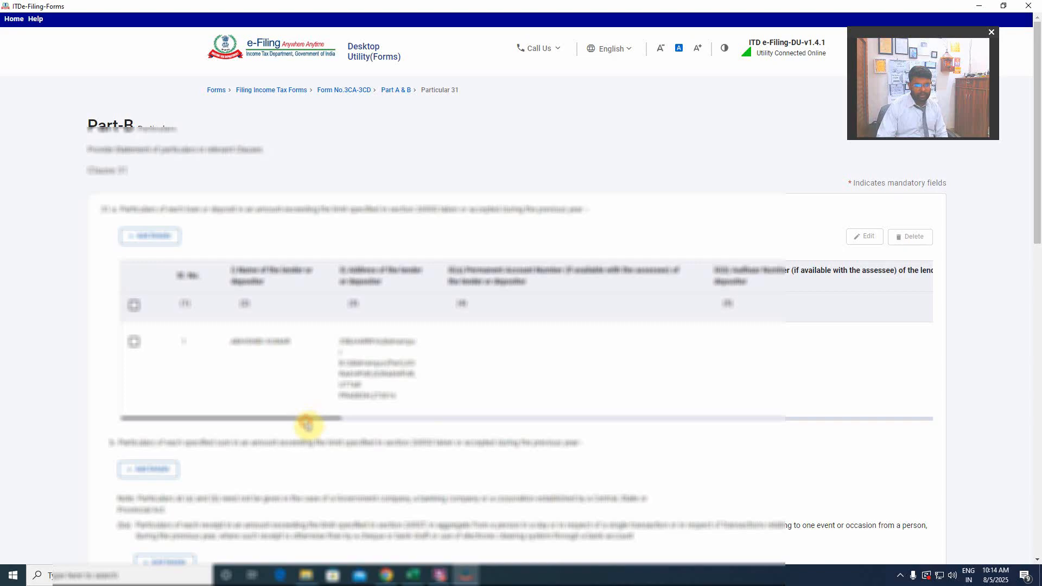
left_click_drag(321, 424, 738, 418)
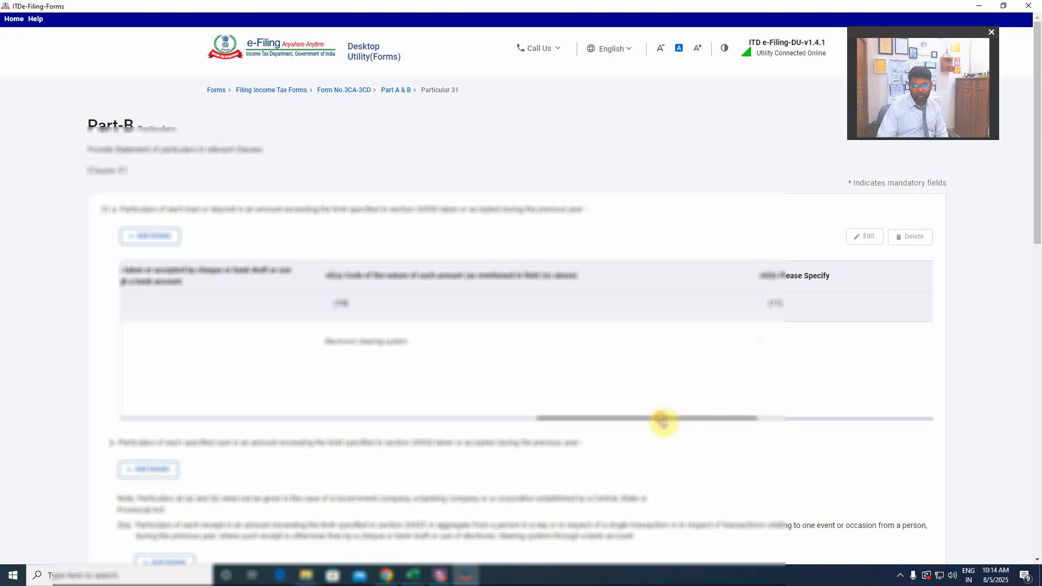
left_click_drag(661, 419, 928, 419)
scroll(338, 380, "down", 3)
Switch to the Excel balance sheet and check the long-term borrowings figure for 31 March 2025.
left_click(414, 577)
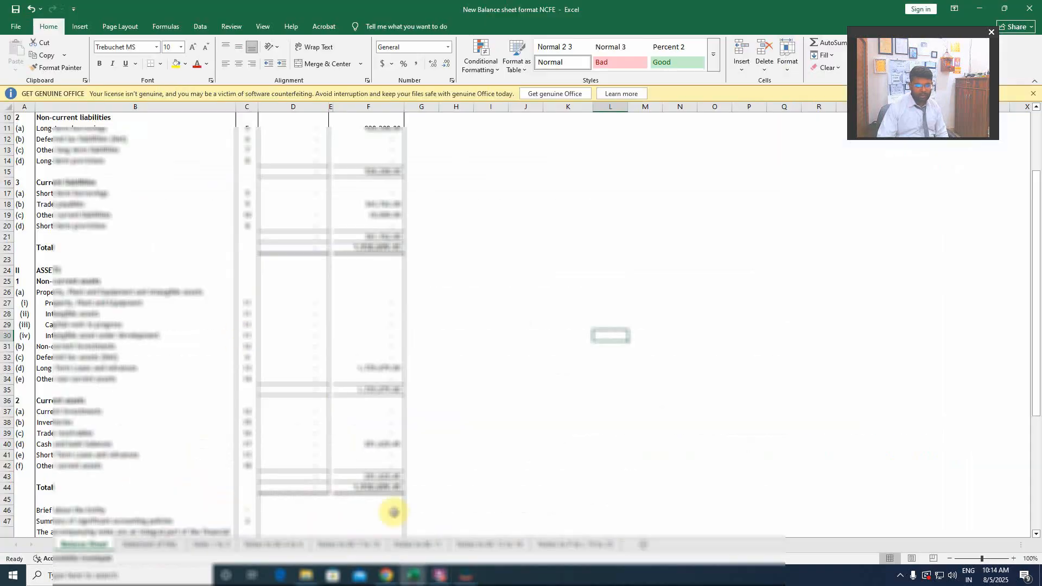
scroll(190, 395, "down", 3)
scroll(311, 359, "up", 6)
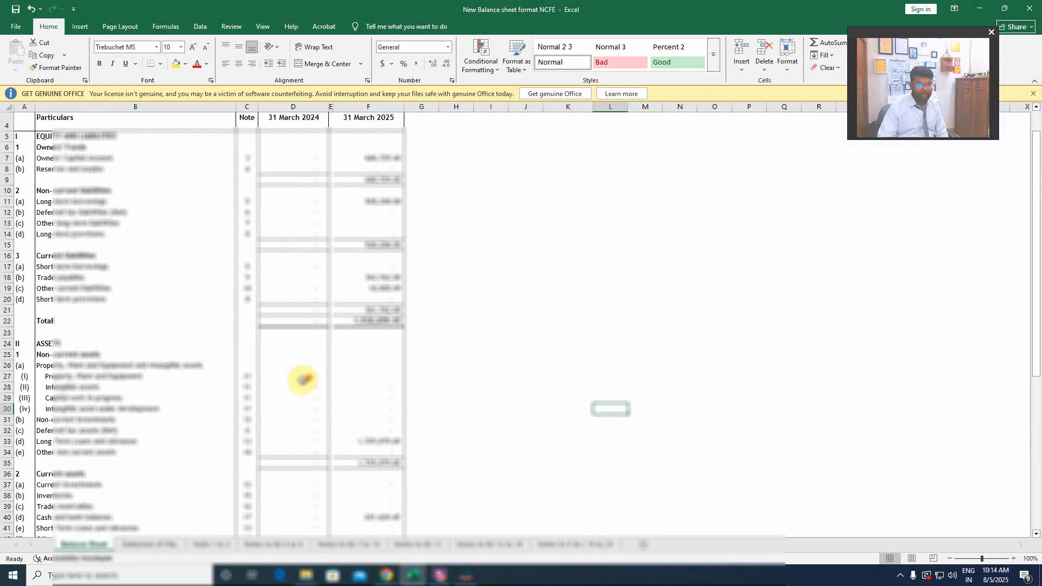
left_click(47, 300)
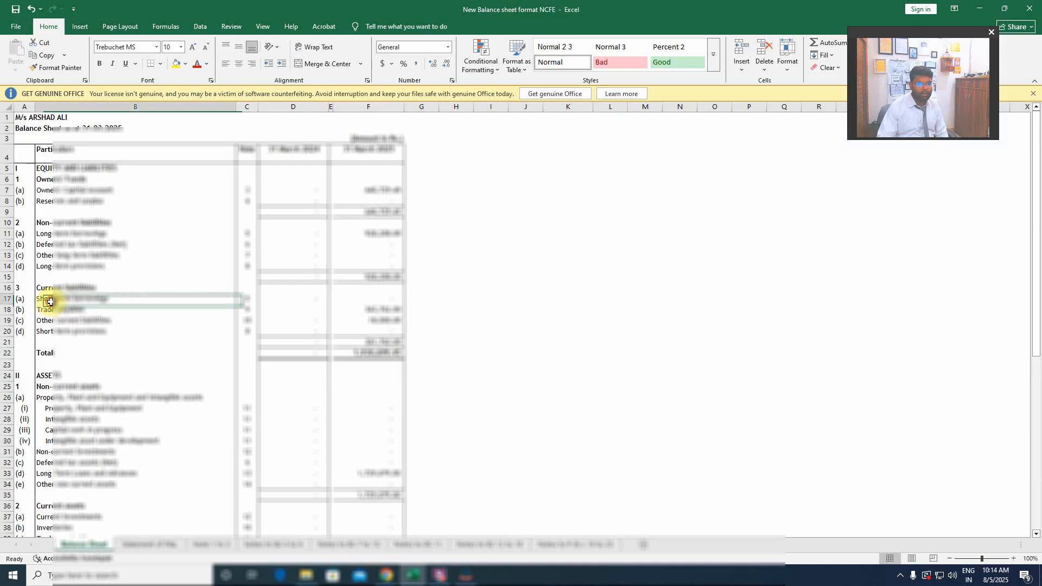
left_click(377, 235)
left_click(43, 233)
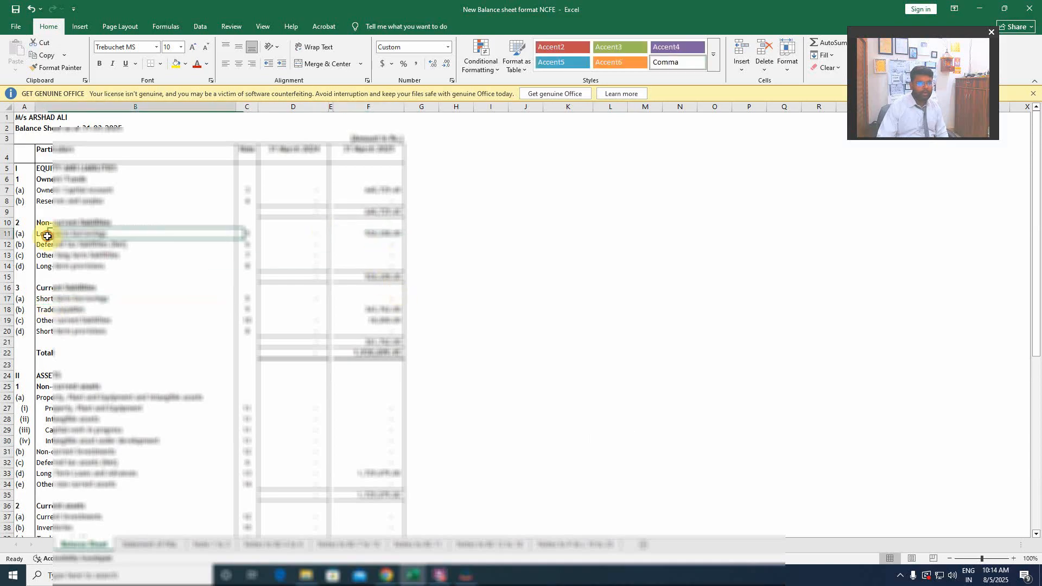
left_click(369, 235)
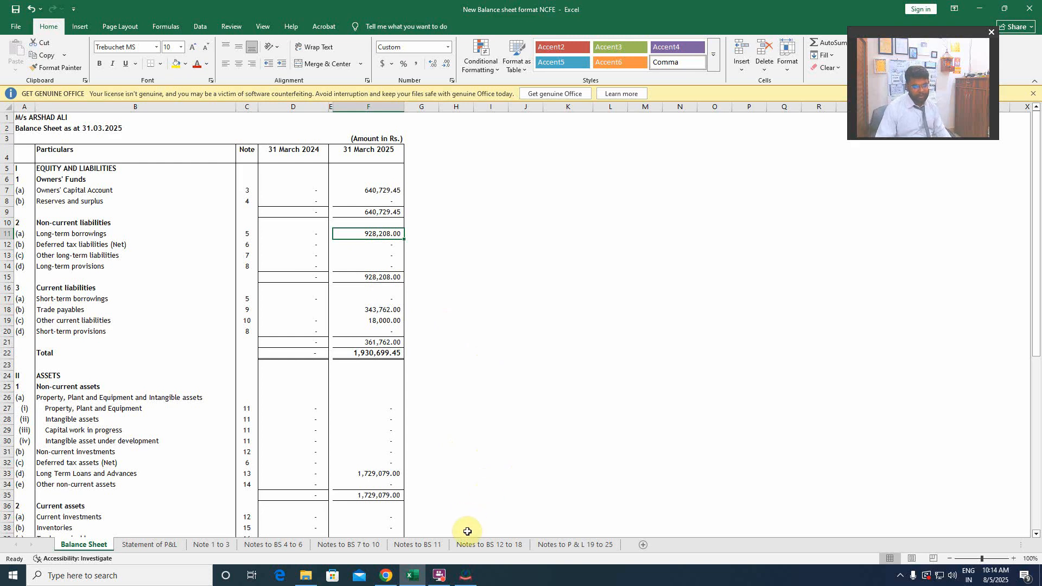
Back in the e-Filing utility, compare the section 269T loan repayment entry with the Excel balance sheet and save Clause 31.
left_click(466, 576)
scroll(335, 372, "down", 5)
scroll(336, 370, "down", 7)
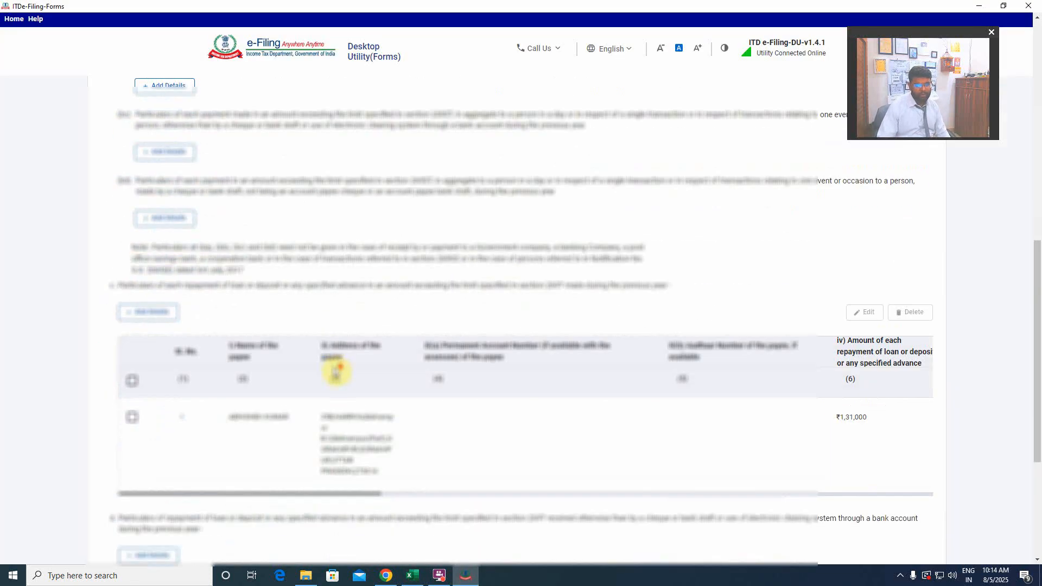
scroll(304, 353, "up", 3)
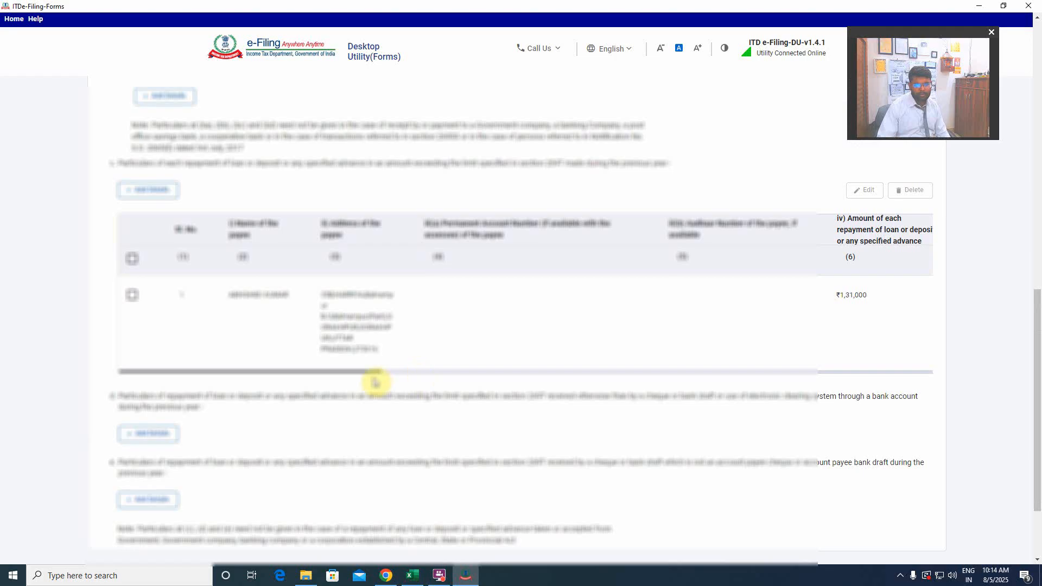
left_click_drag(375, 373, 465, 372)
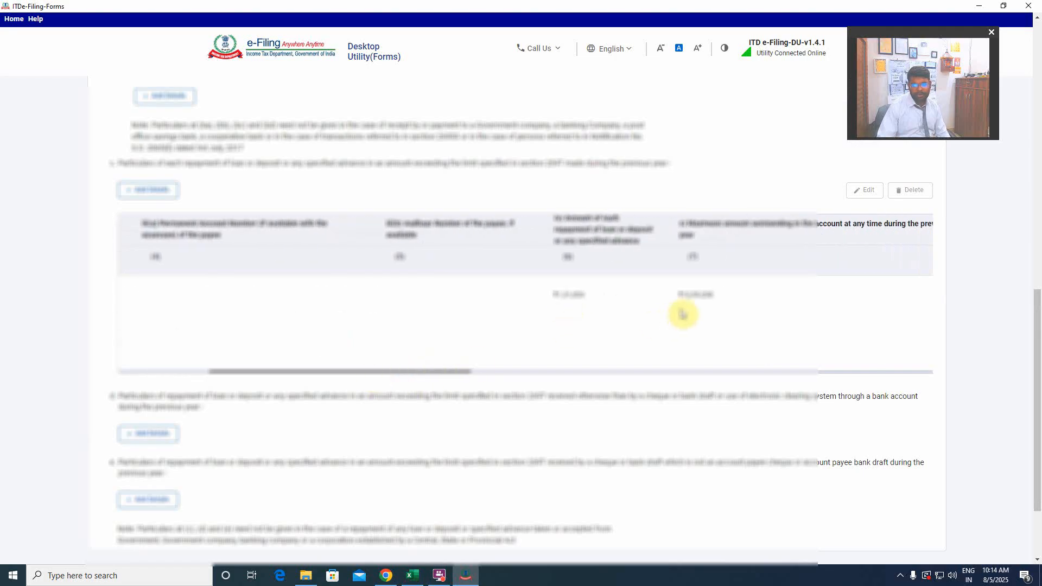
left_click(412, 576)
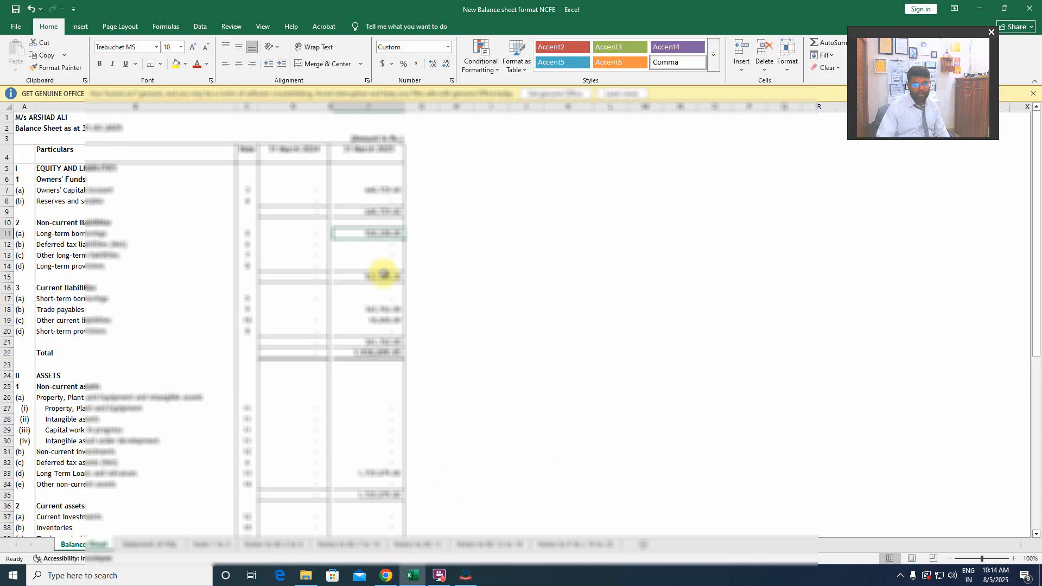
left_click(468, 576)
scroll(482, 378, "down", 2)
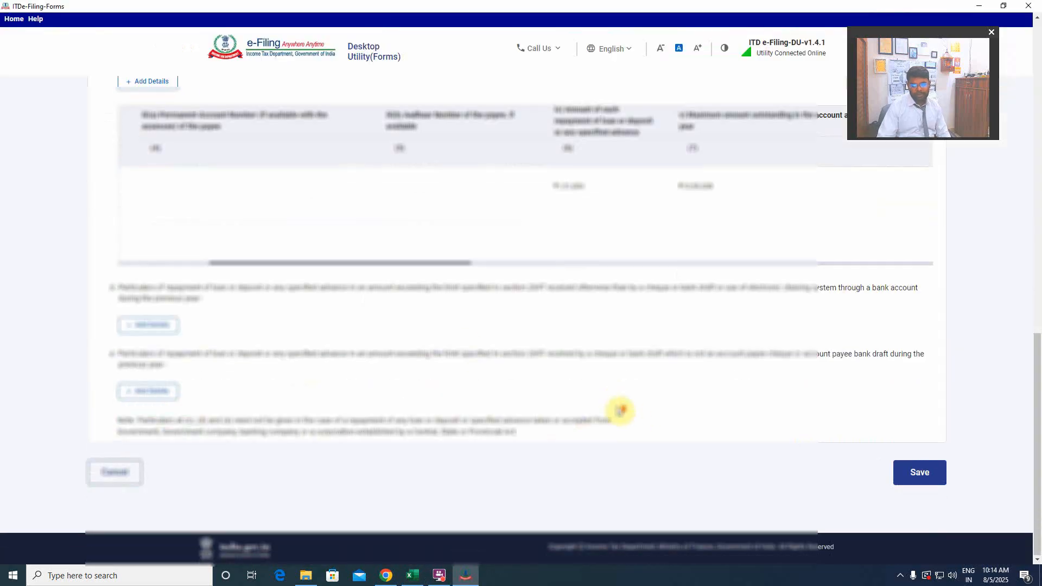
left_click(921, 473)
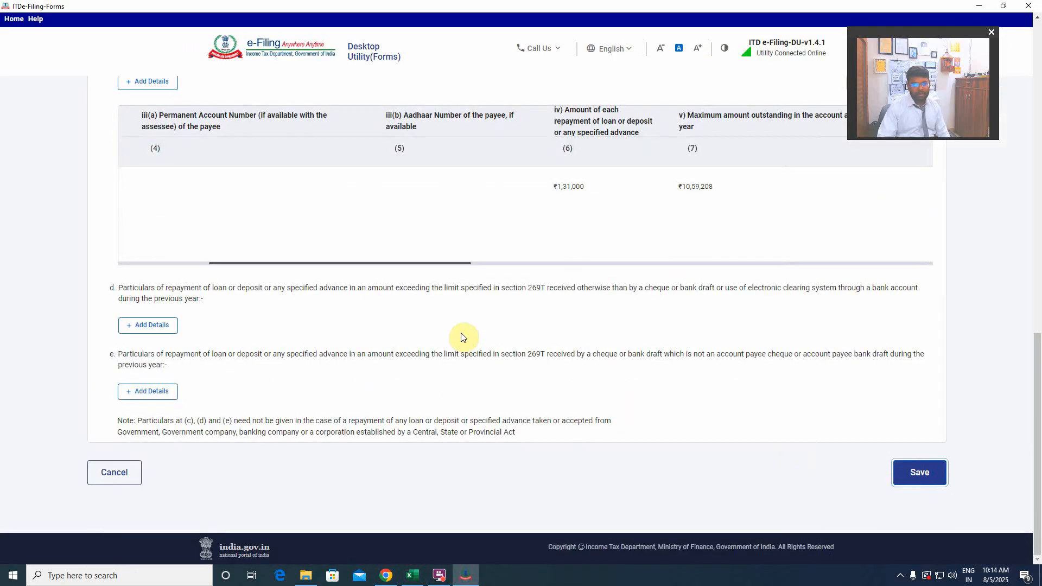
Open Clause 32 on brought forward losses, keep answers b to e at No and save it without adding any details.
scroll(205, 328, "down", 3)
left_click(205, 331)
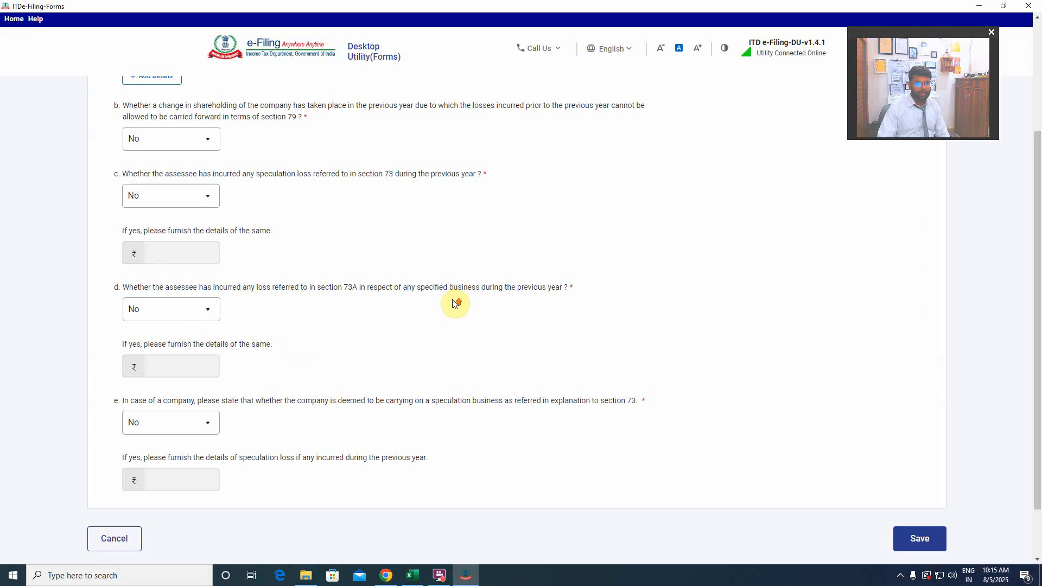
scroll(455, 303, "up", 3)
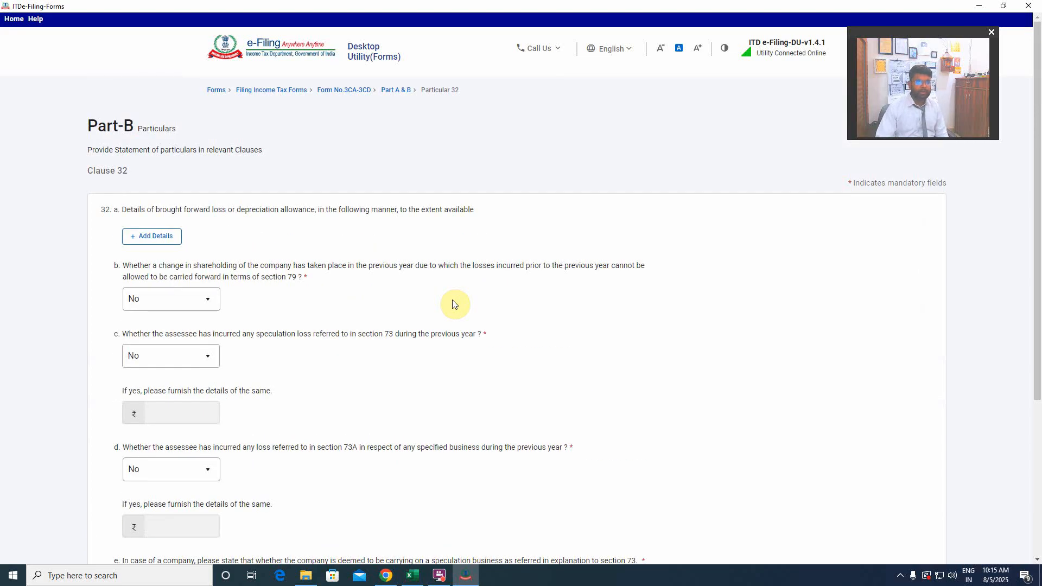
scroll(459, 304, "down", 5)
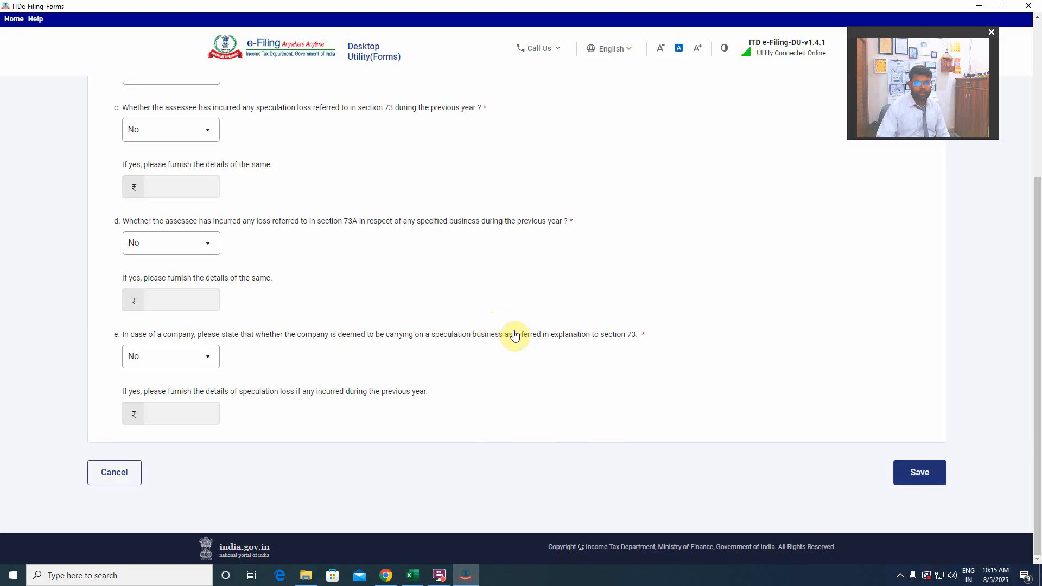
left_click(932, 478)
scroll(505, 363, "down", 4)
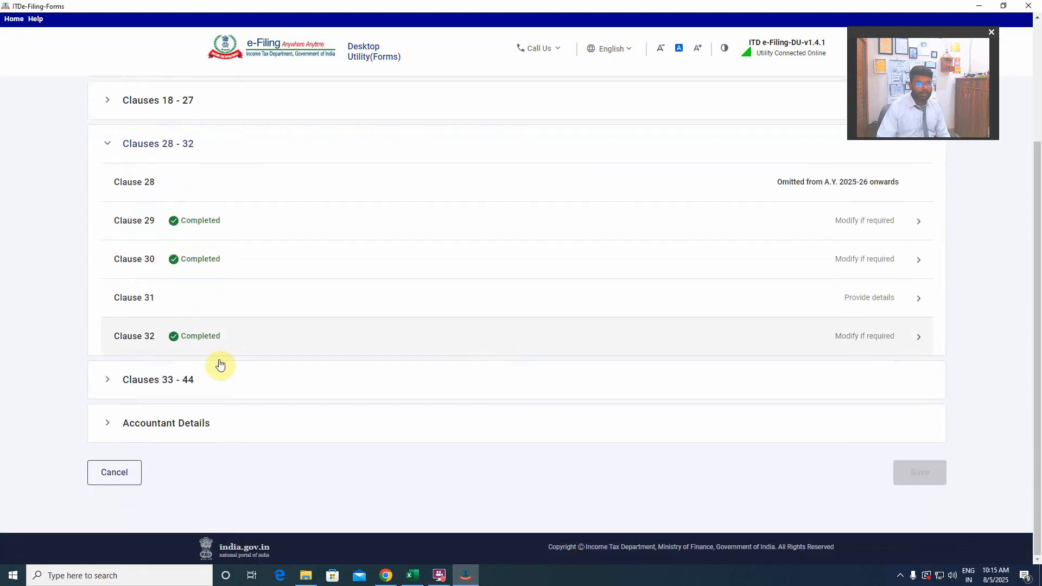
Open Clause 33 on Chapter VIA and Chapter III deductions, keep the answer No and save it without adding details.
left_click(191, 378)
scroll(337, 361, "down", 5)
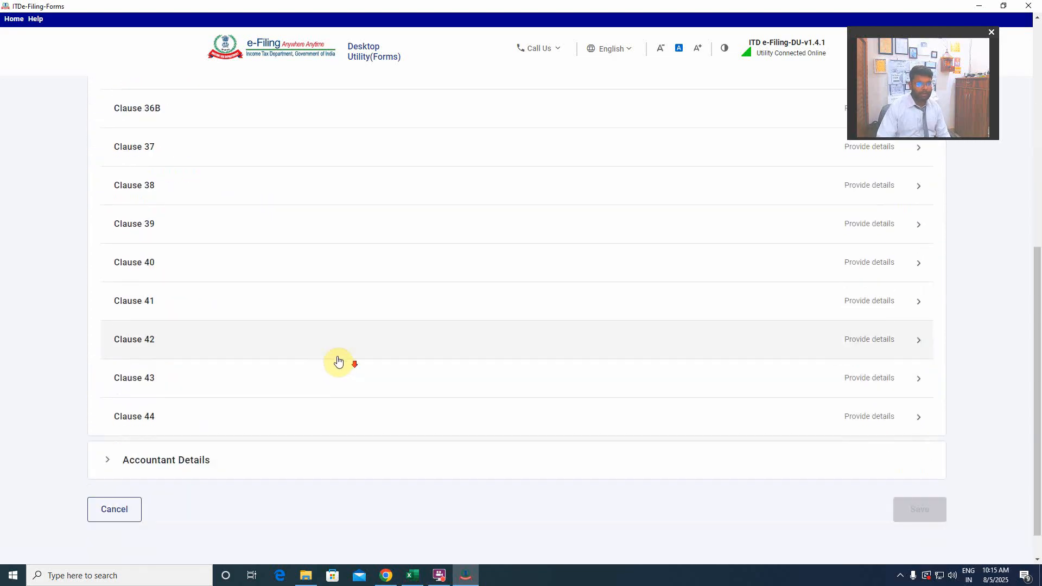
scroll(334, 359, "up", 5)
left_click(302, 233)
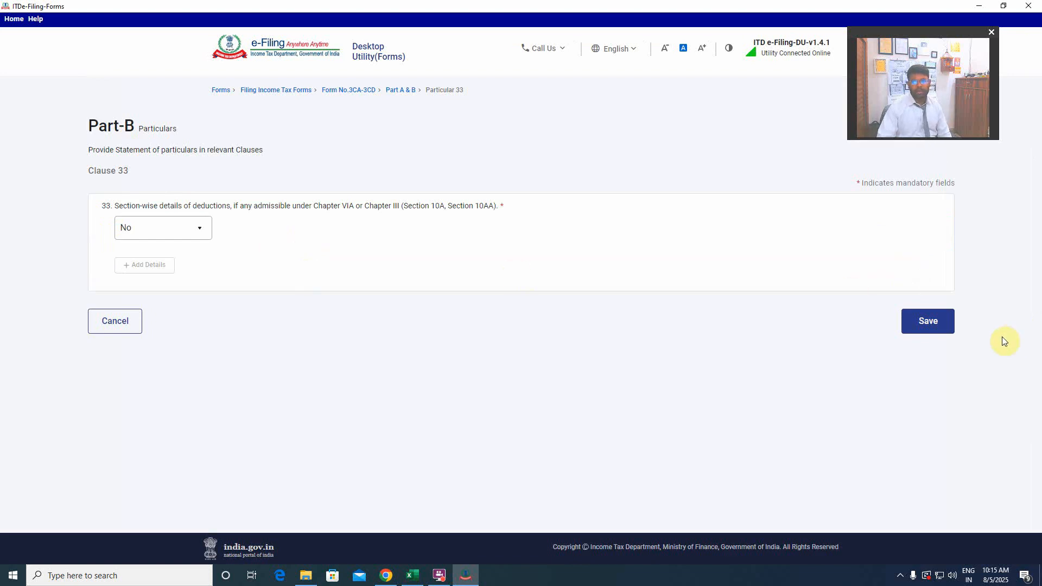
left_click(948, 324)
Open Clause 34 on TDS and TCS, keep a and b at No and c at Not Applicable, and save it.
scroll(298, 386, "down", 2)
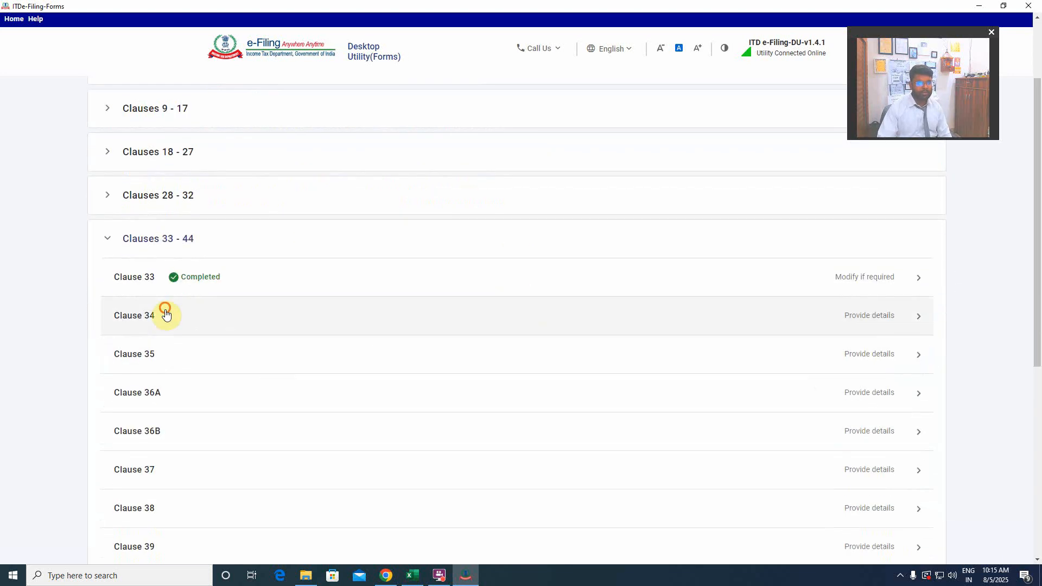
left_click(166, 311)
scroll(443, 310, "up", 2)
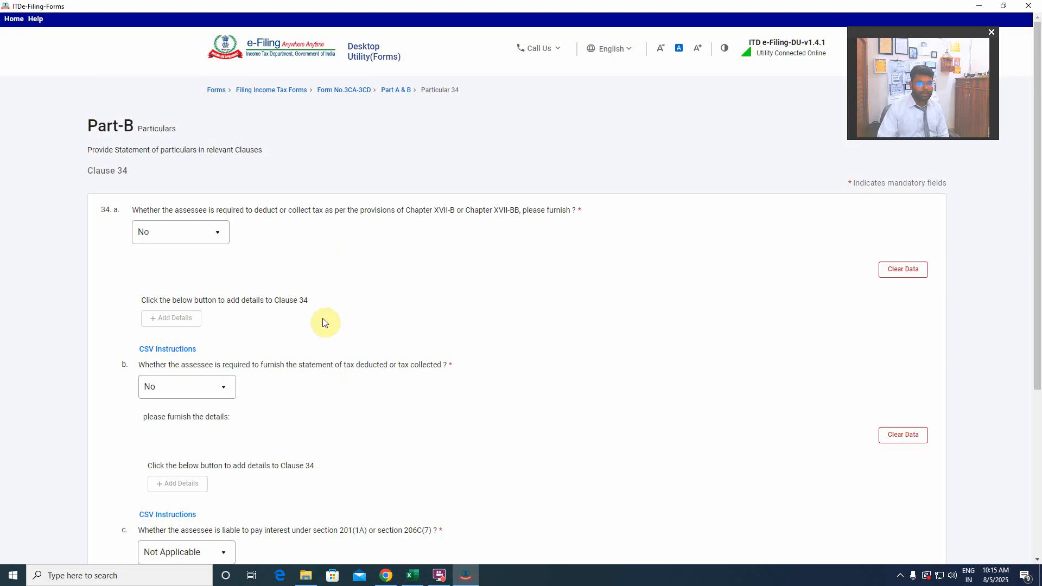
scroll(312, 402, "down", 3)
scroll(314, 409, "down", 2)
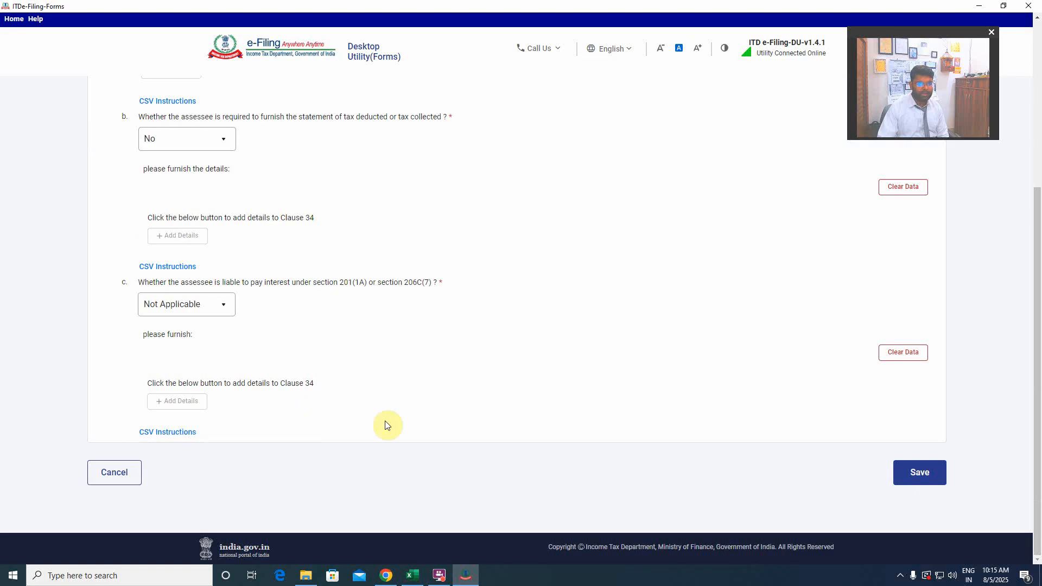
left_click(924, 480)
Open Clause 35 on quantitative details of goods and save it without adding trading or manufacturing items.
scroll(406, 397, "down", 2)
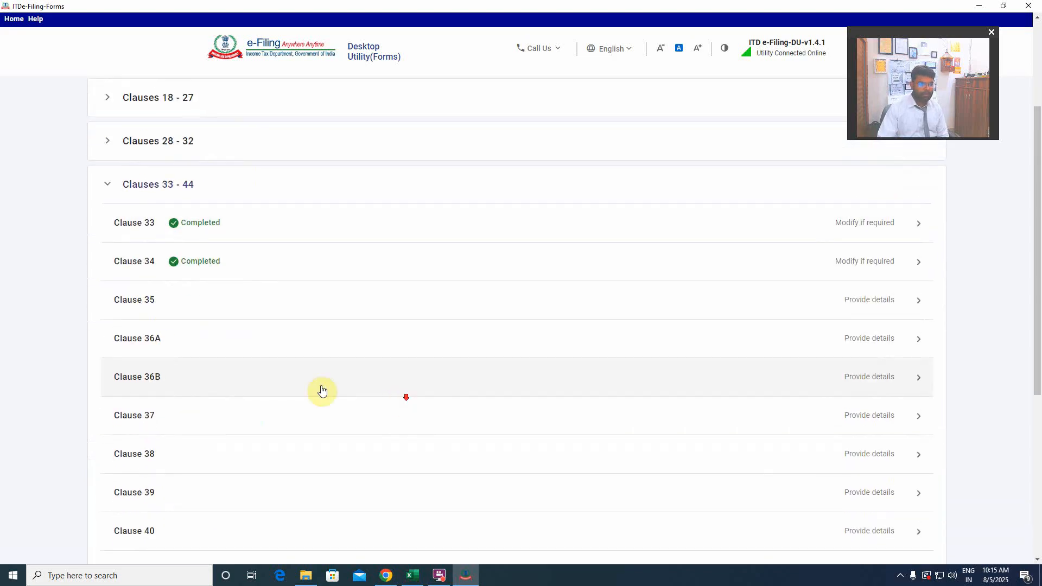
left_click(205, 305)
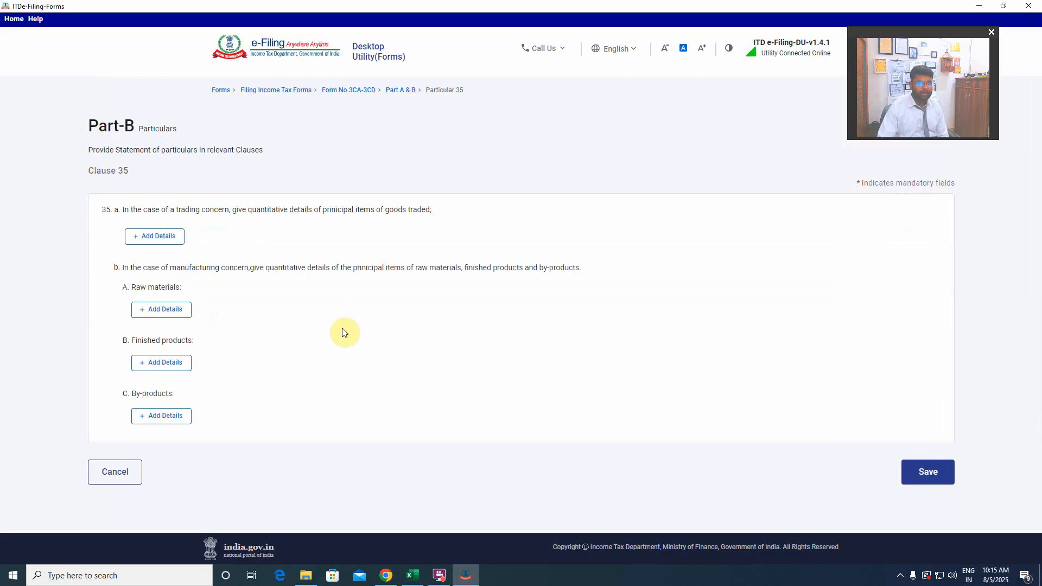
left_click(924, 472)
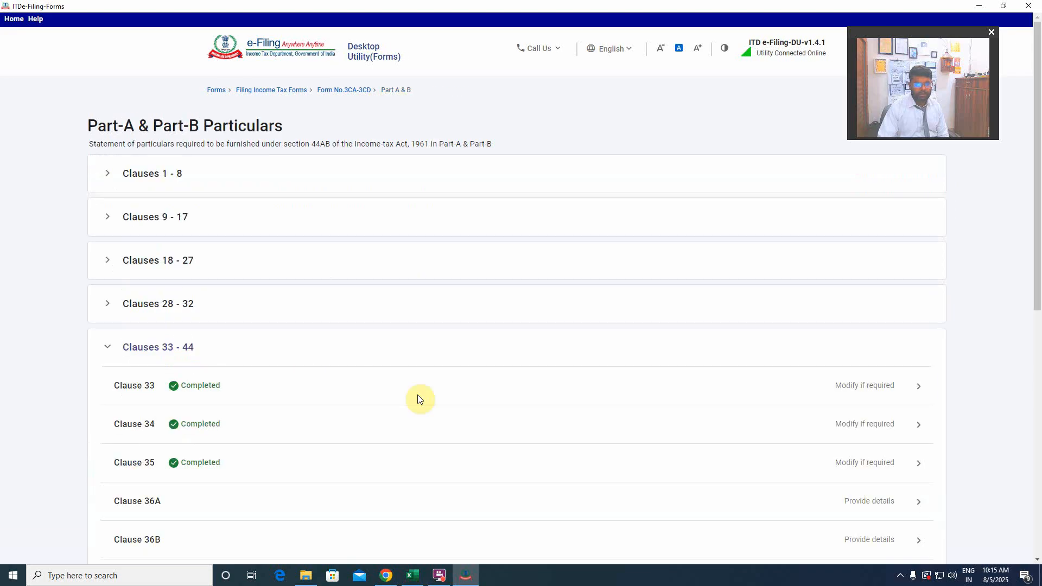
Save Clause 36A on deemed dividend and Clause 36B on share buyback, keeping the answer No in both.
scroll(297, 383, "down", 3)
left_click(203, 344)
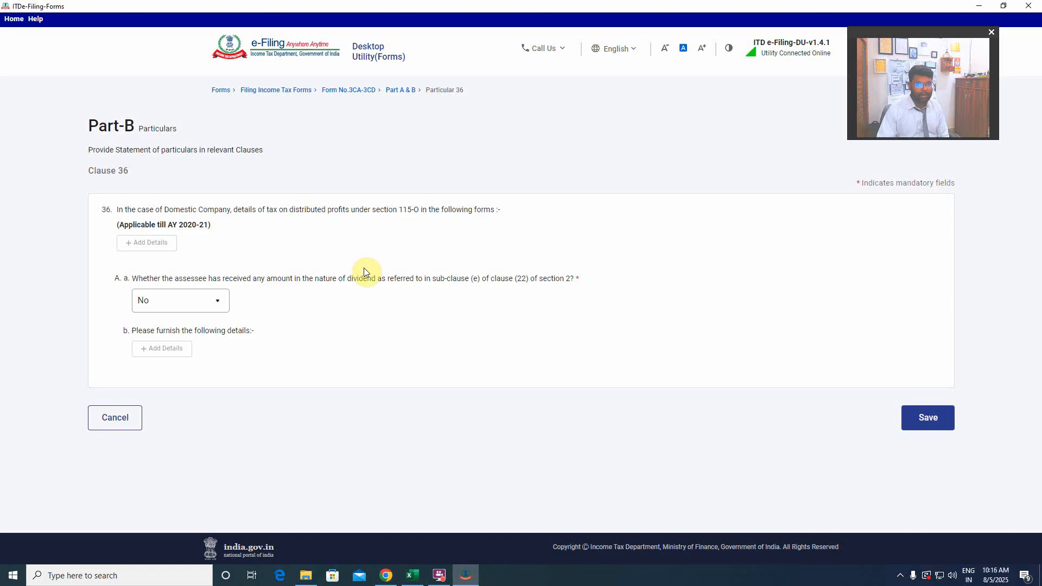
left_click(928, 418)
scroll(483, 391, "down", 4)
left_click(248, 333)
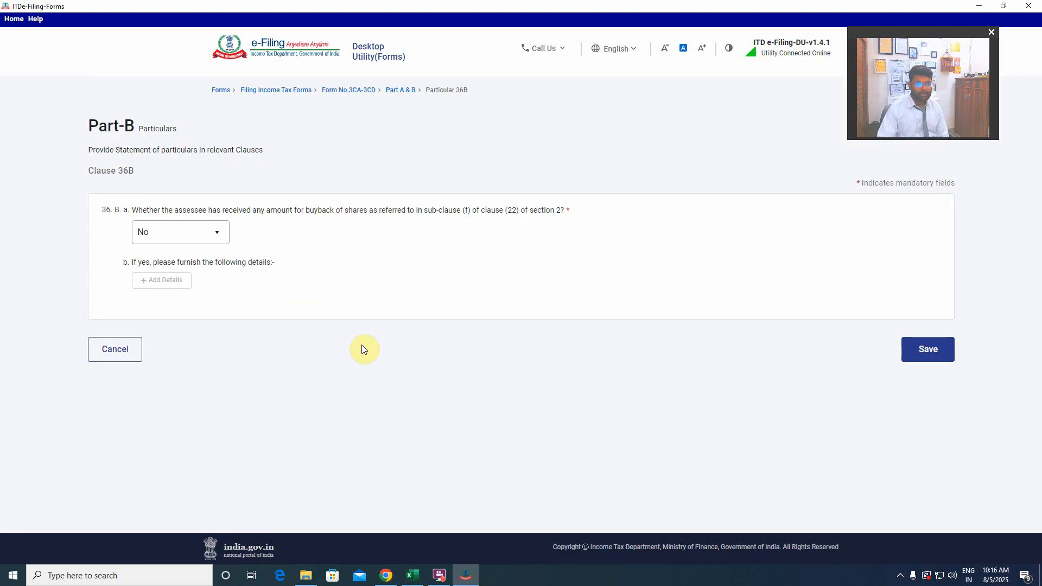
left_click(941, 349)
Save Clause 37 on cost audit and Clause 38 on Central Excise audit, keeping the answer No in both.
scroll(342, 417, "down", 4)
left_click(245, 379)
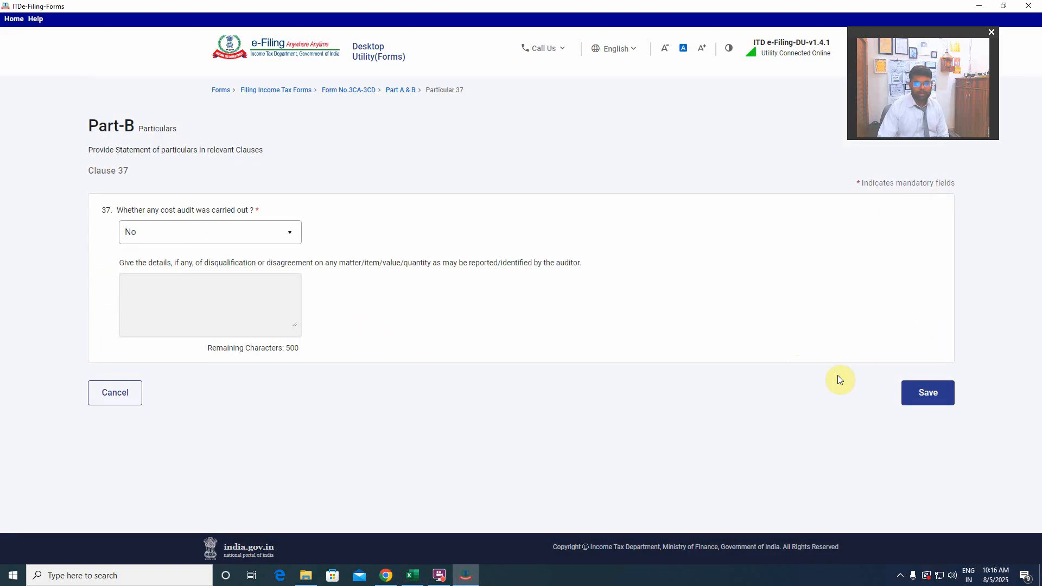
left_click(911, 393)
scroll(393, 394, "down", 5)
scroll(386, 393, "down", 2)
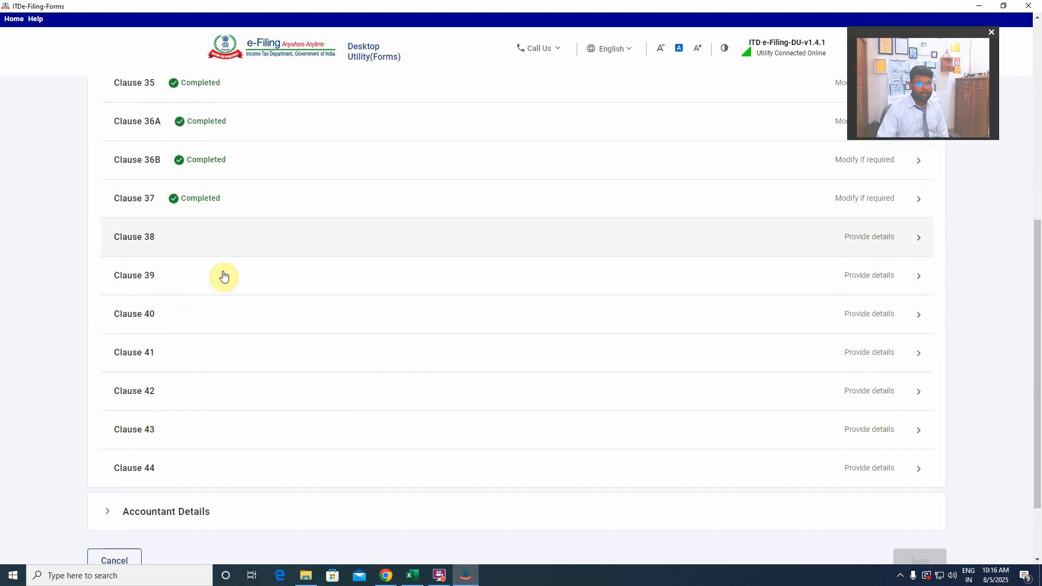
left_click(223, 272)
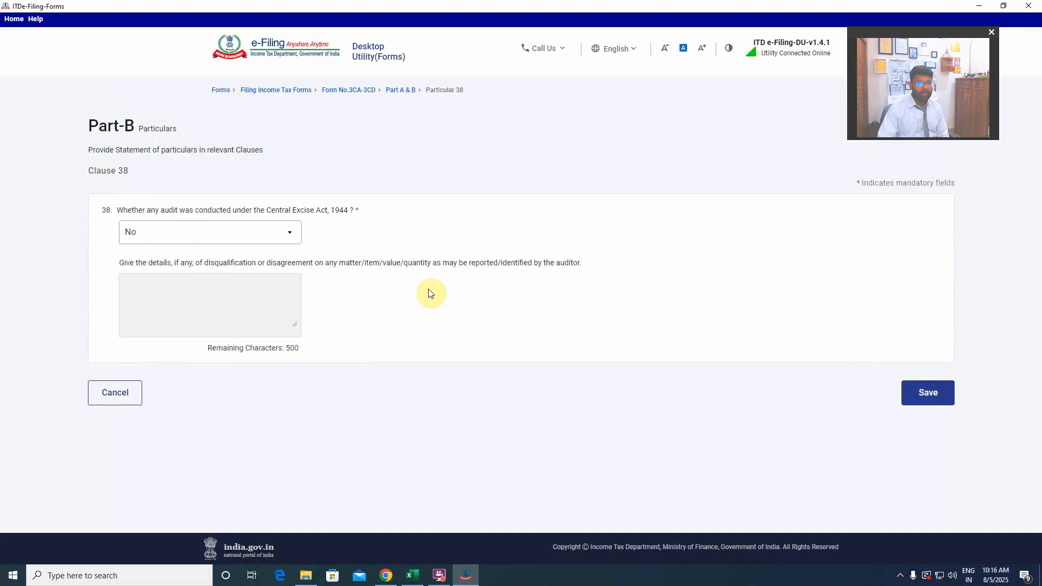
left_click(928, 392)
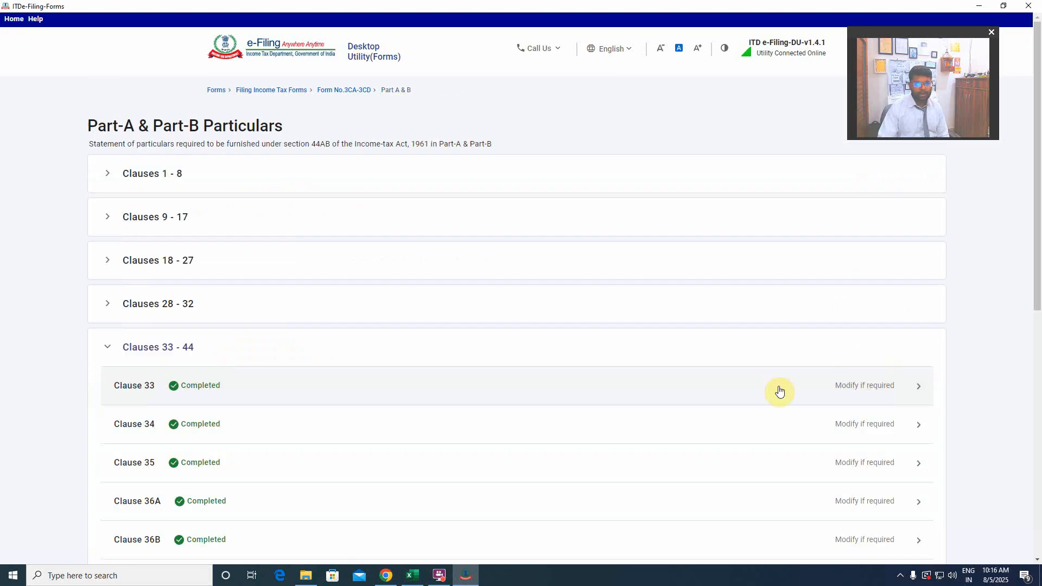
Open Clause 39 on the section 72A service valuation audit, keep the answer No and save it.
scroll(423, 360, "down", 6)
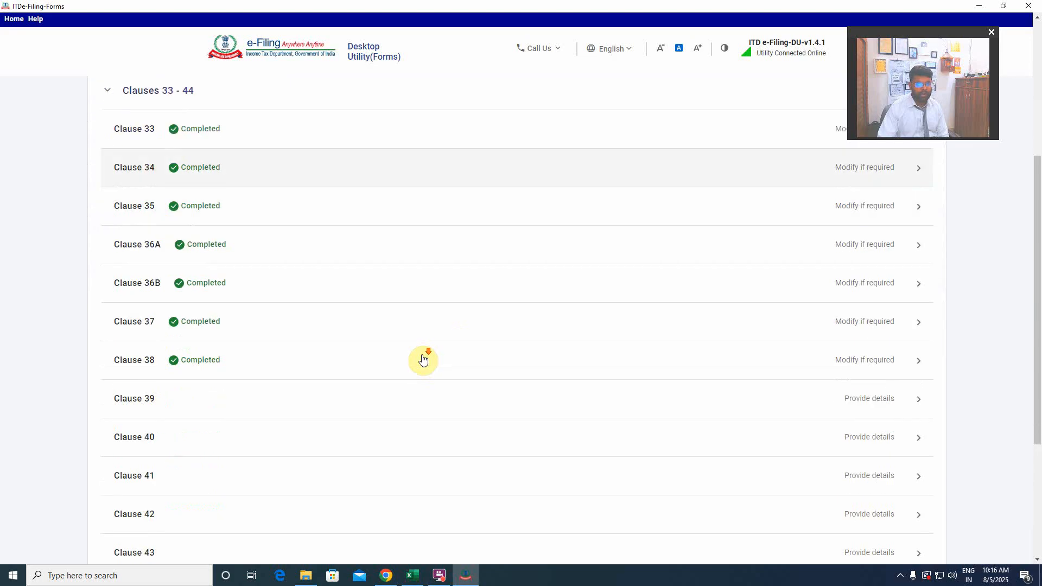
left_click(307, 341)
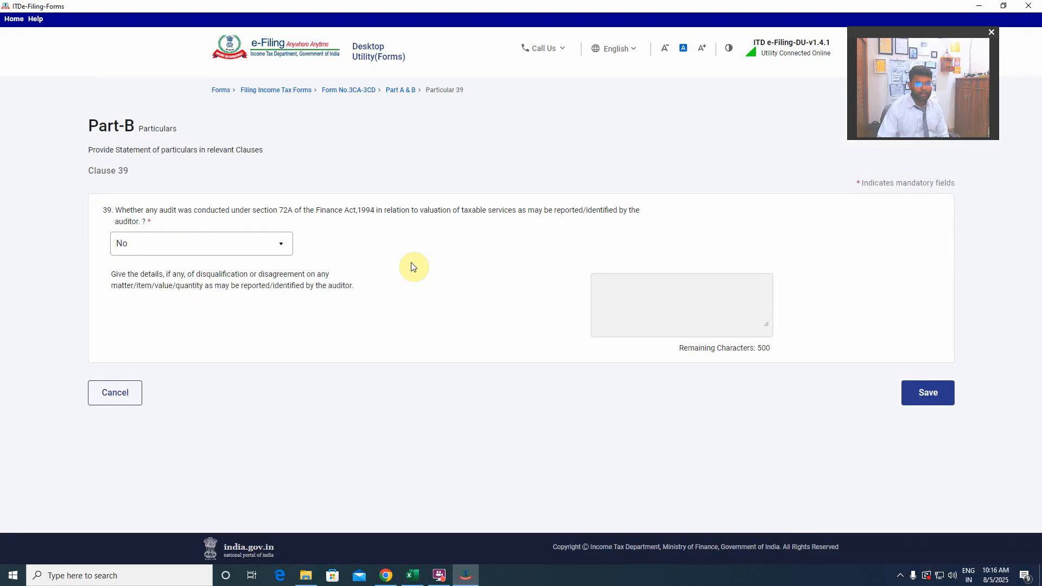
left_click(928, 389)
Open Clause 40, review the turnover, gross profit and net profit figures for both years, and save it.
scroll(375, 368, "down", 3)
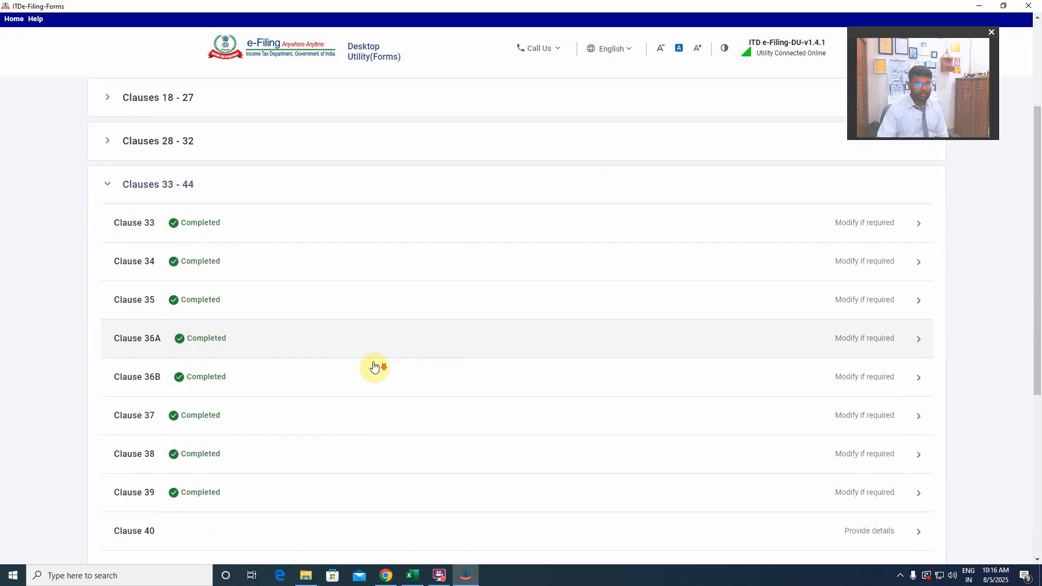
scroll(375, 368, "down", 3)
left_click(187, 372)
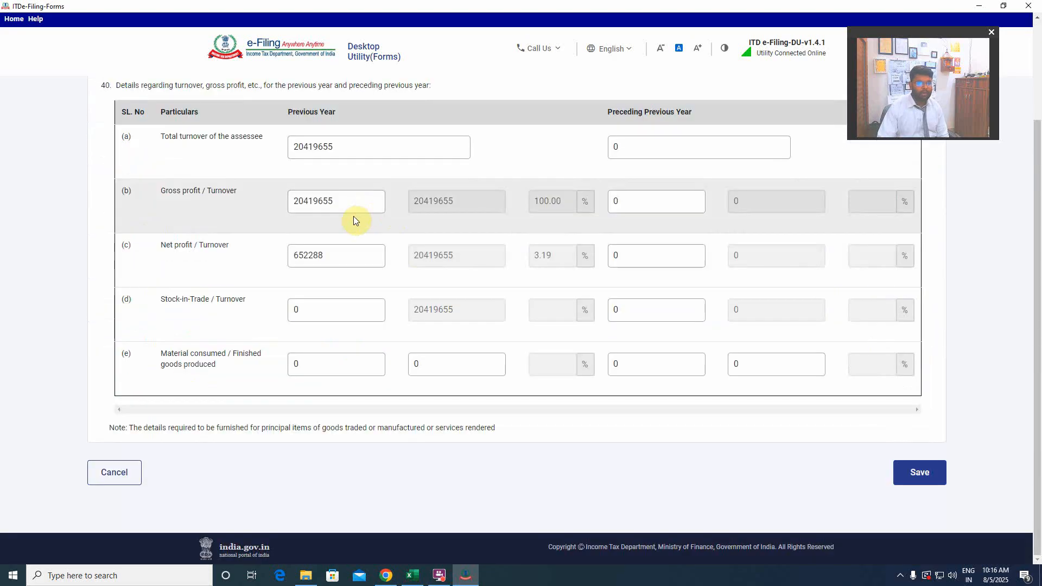
scroll(354, 216, "up", 3)
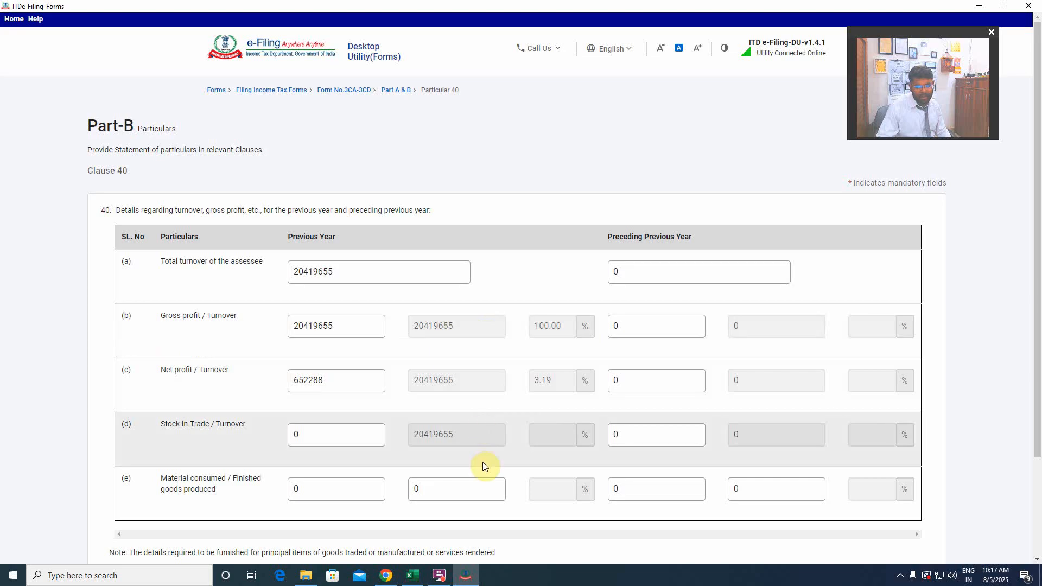
scroll(500, 388, "down", 3)
left_click(919, 472)
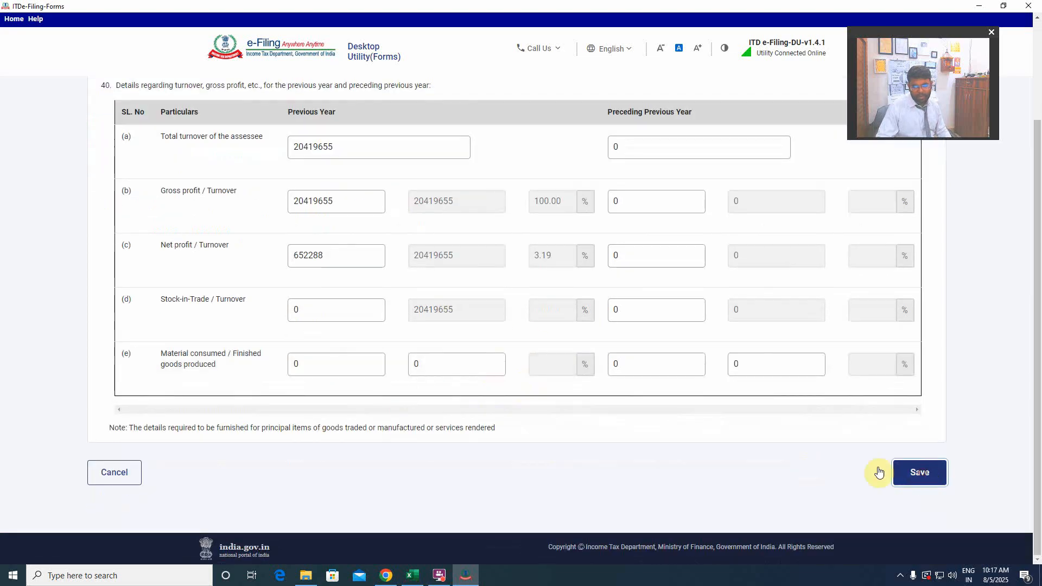
Open Clause 41 on demands or refunds under other tax laws and save it without adding details.
scroll(516, 372, "down", 4)
scroll(487, 372, "down", 3)
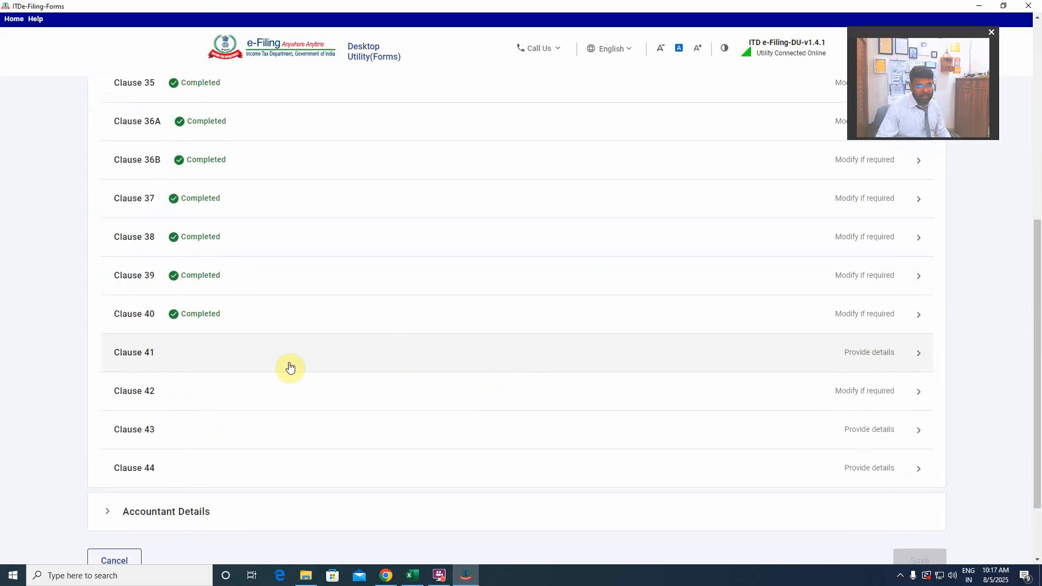
left_click(267, 357)
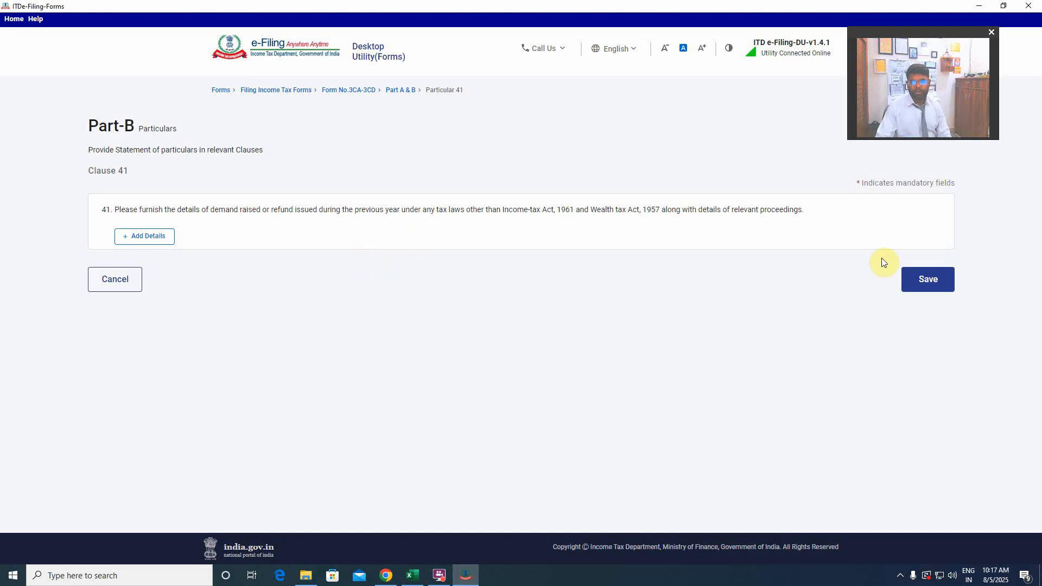
left_click(907, 282)
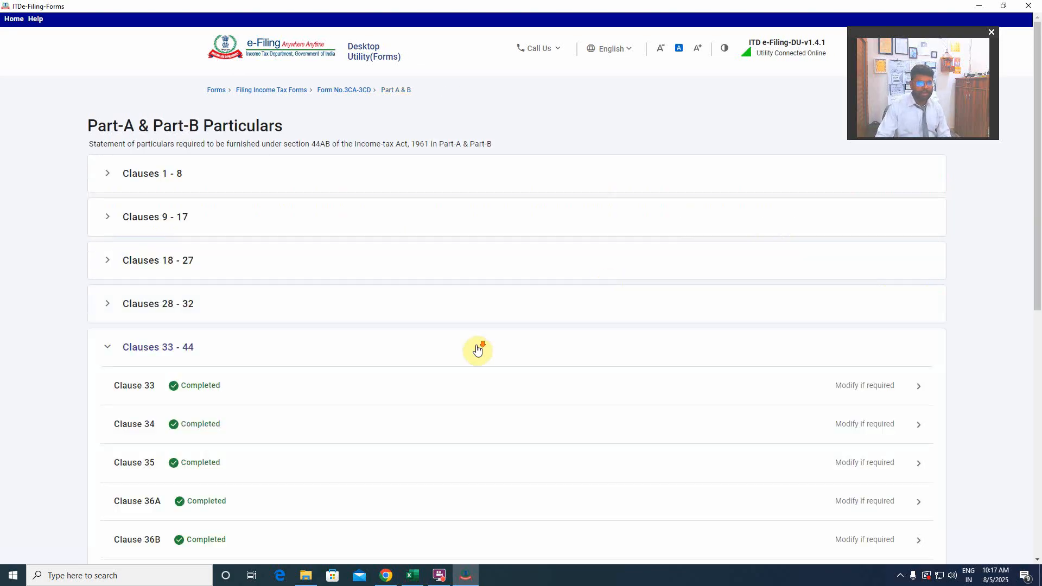
Save Clause 42 on Forms 61, 61A and 61B and Clause 43 on section 286 reporting, keeping the answer No in both.
scroll(481, 347, "down", 8)
left_click(235, 307)
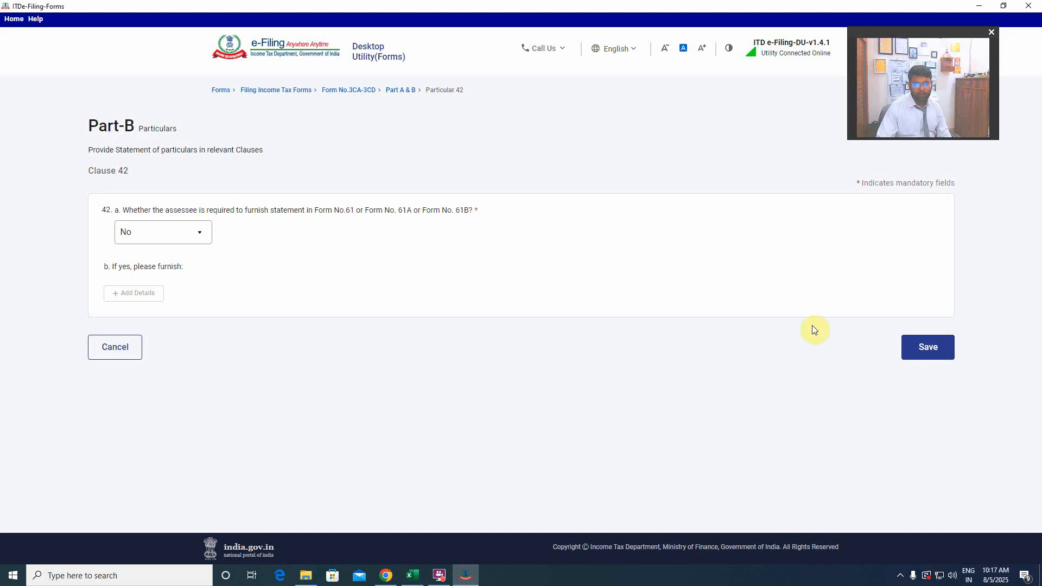
left_click(927, 347)
scroll(461, 358, "down", 5)
scroll(460, 359, "down", 5)
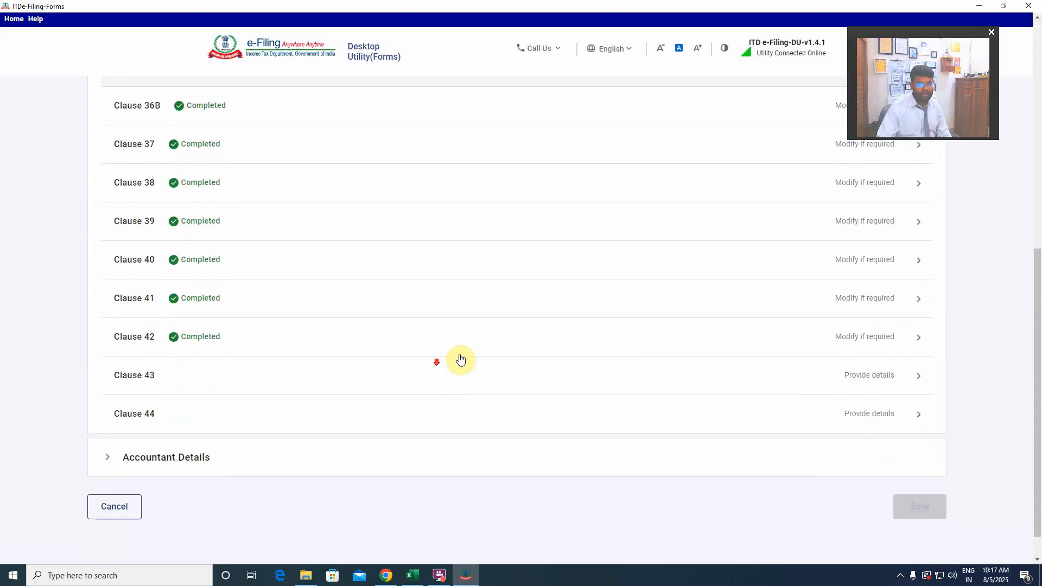
left_click(166, 345)
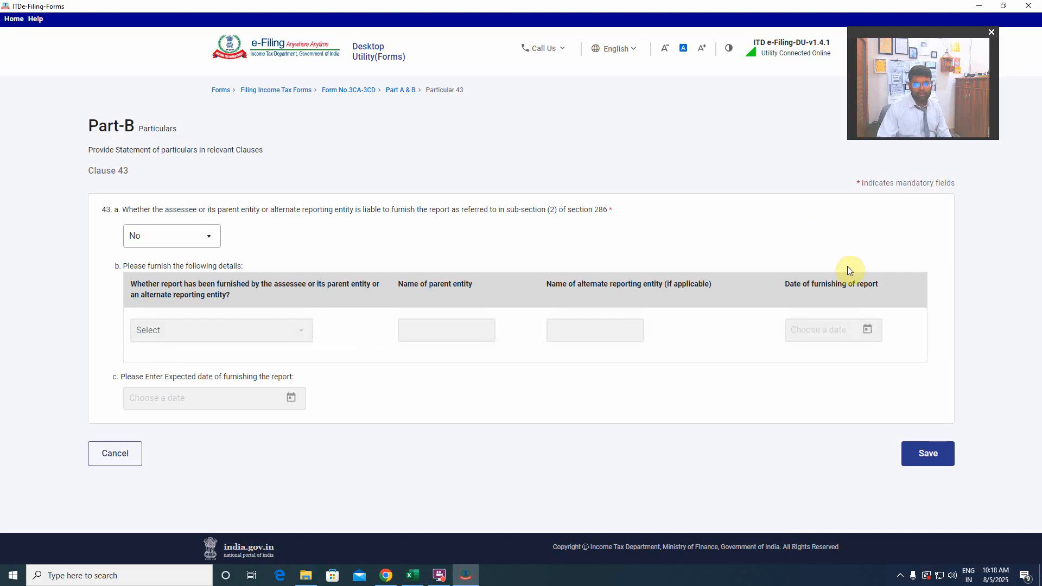
left_click(927, 453)
Open Clause 44, review every column of the GST expenditure break-up and save the clause.
scroll(507, 376, "down", 7)
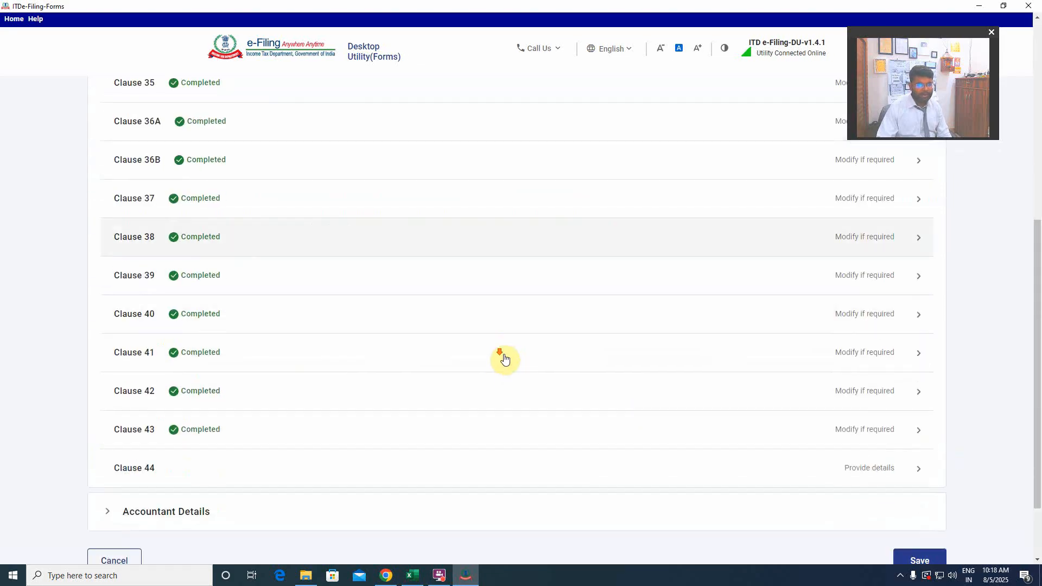
left_click(245, 388)
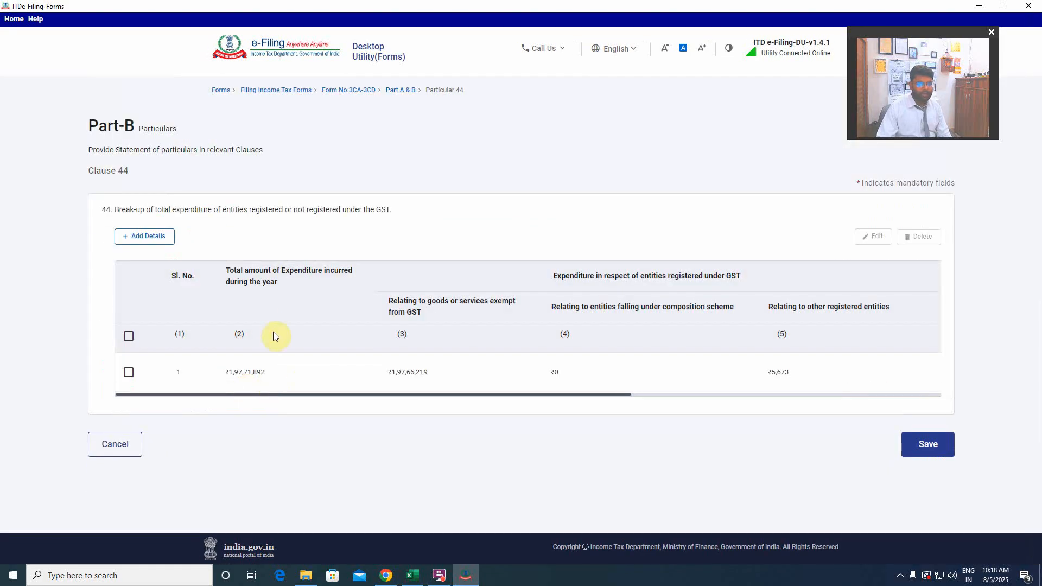
left_click_drag(283, 394, 163, 399)
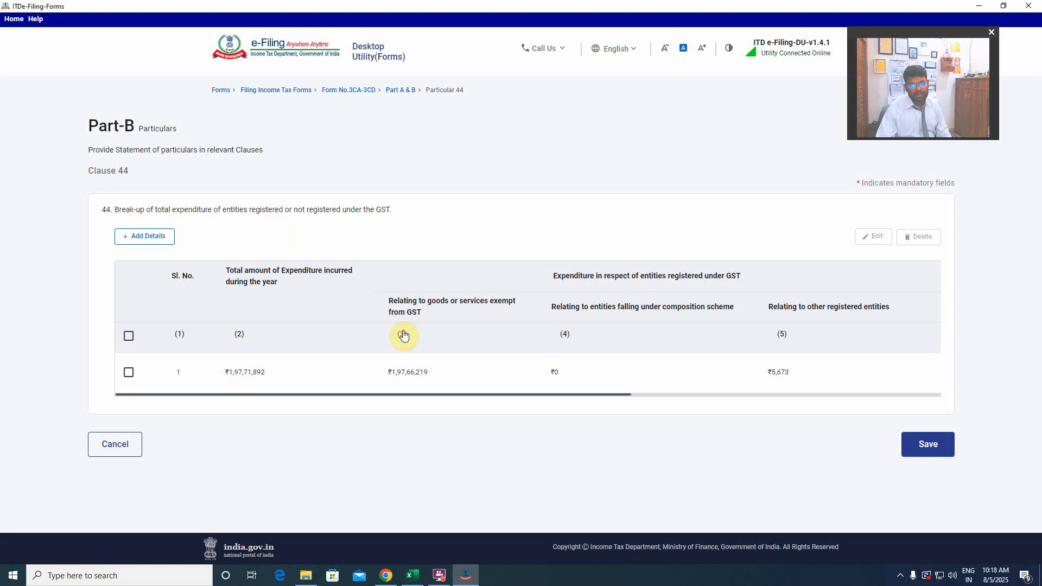
left_click_drag(451, 394, 200, 402)
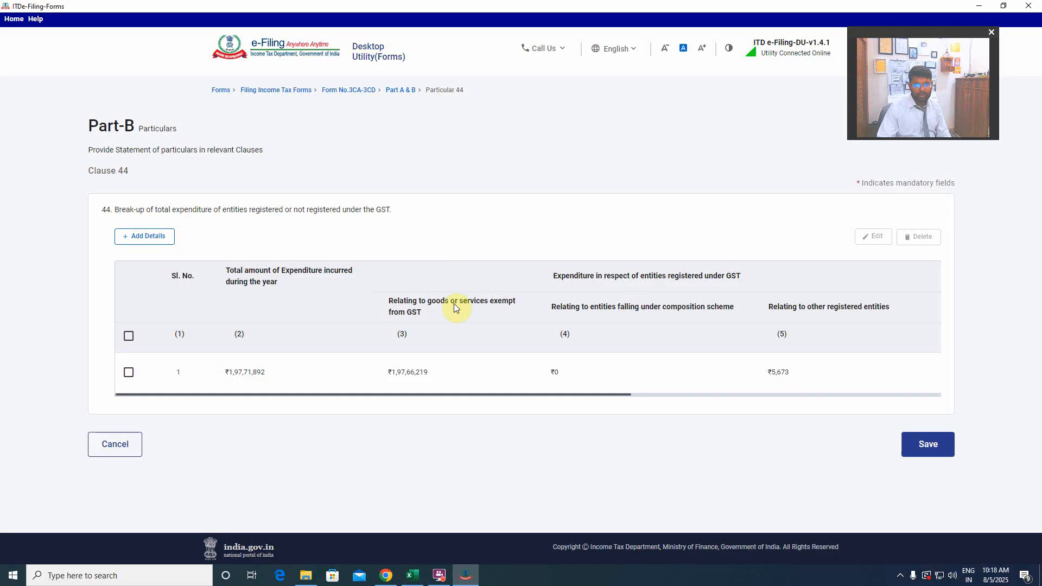
left_click_drag(479, 395, 578, 392)
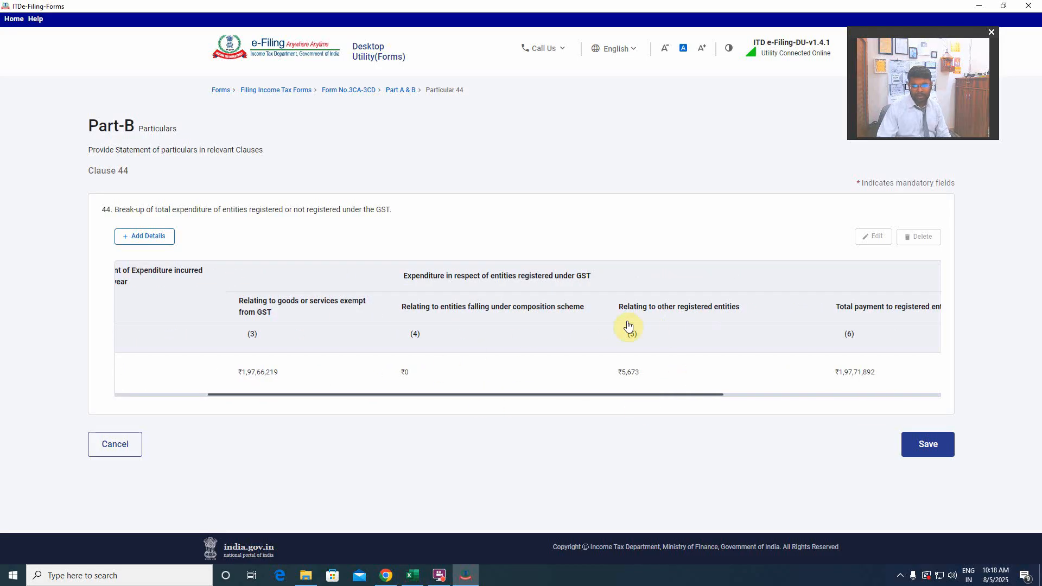
left_click_drag(672, 396, 936, 394)
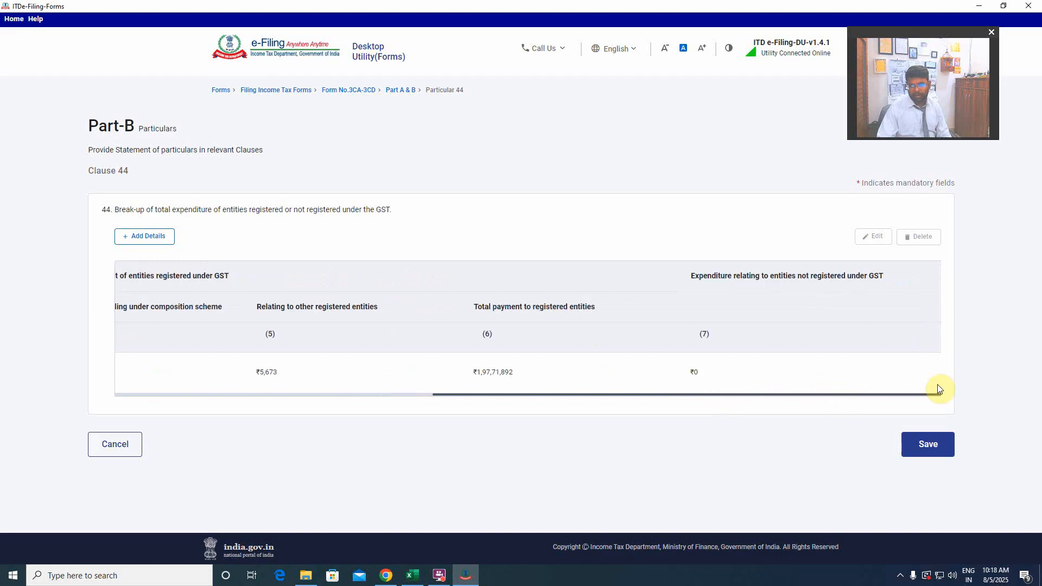
left_click(928, 445)
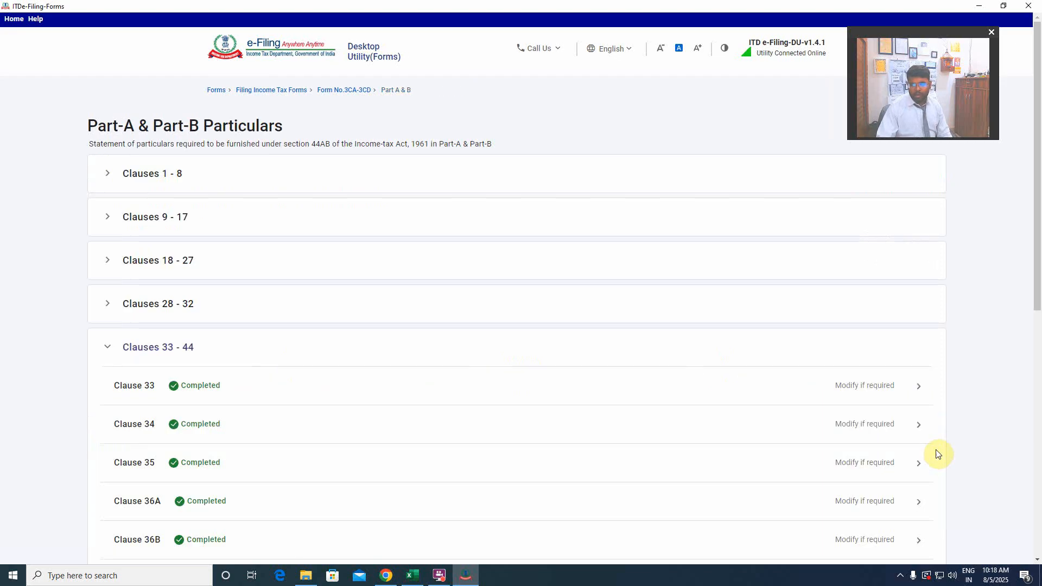
Open the Accountant Details section, review the pre-filled address, place and date, and save it.
scroll(477, 358, "down", 6)
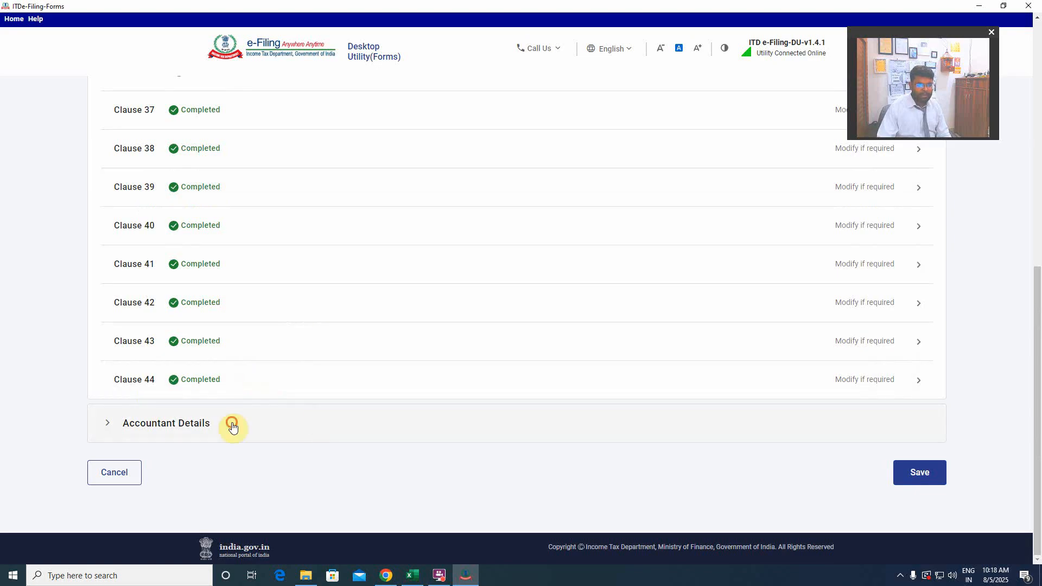
left_click(232, 427)
left_click(425, 417)
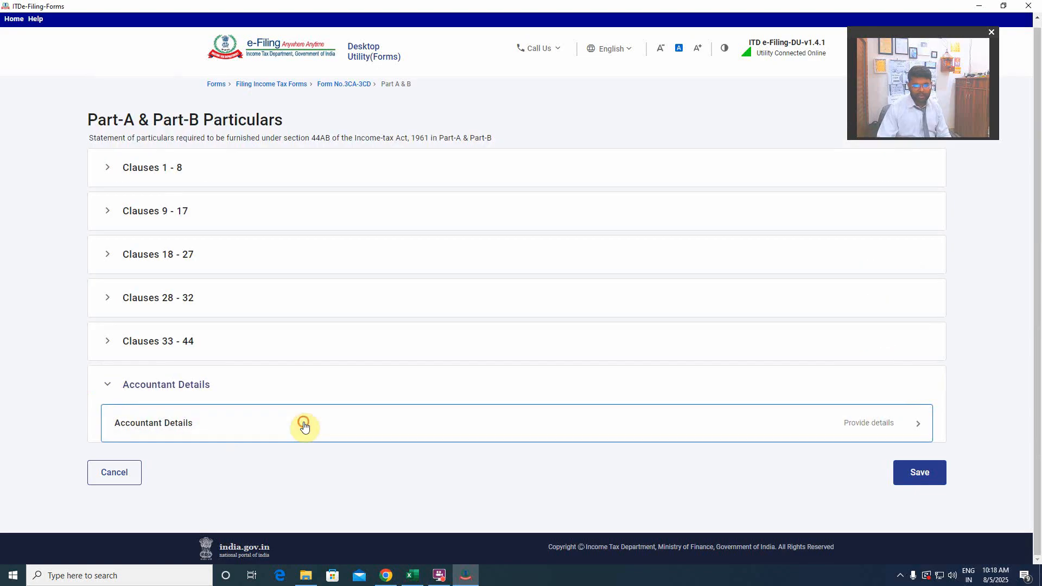
scroll(421, 328, "down", 5)
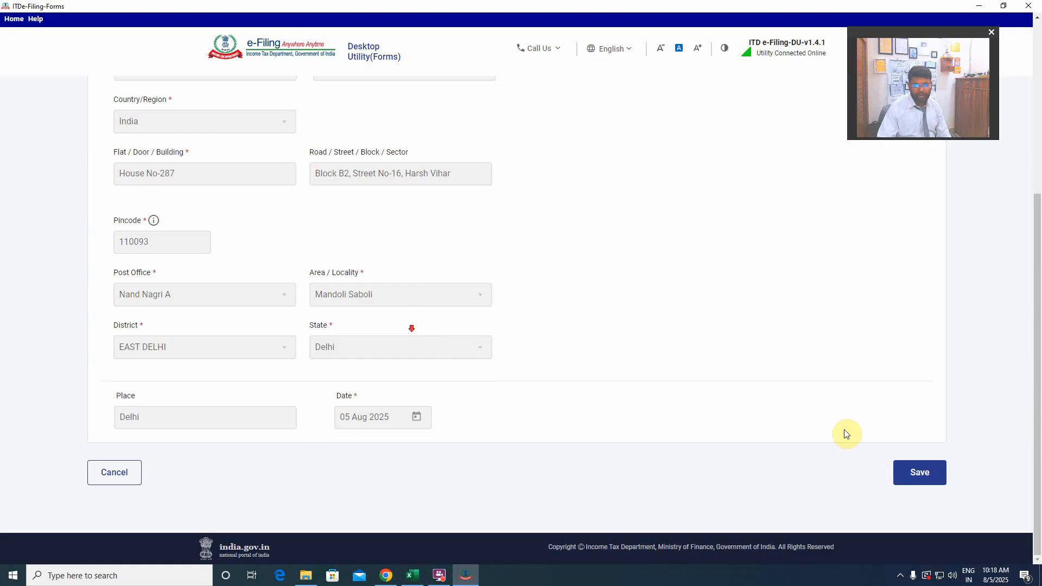
left_click(922, 476)
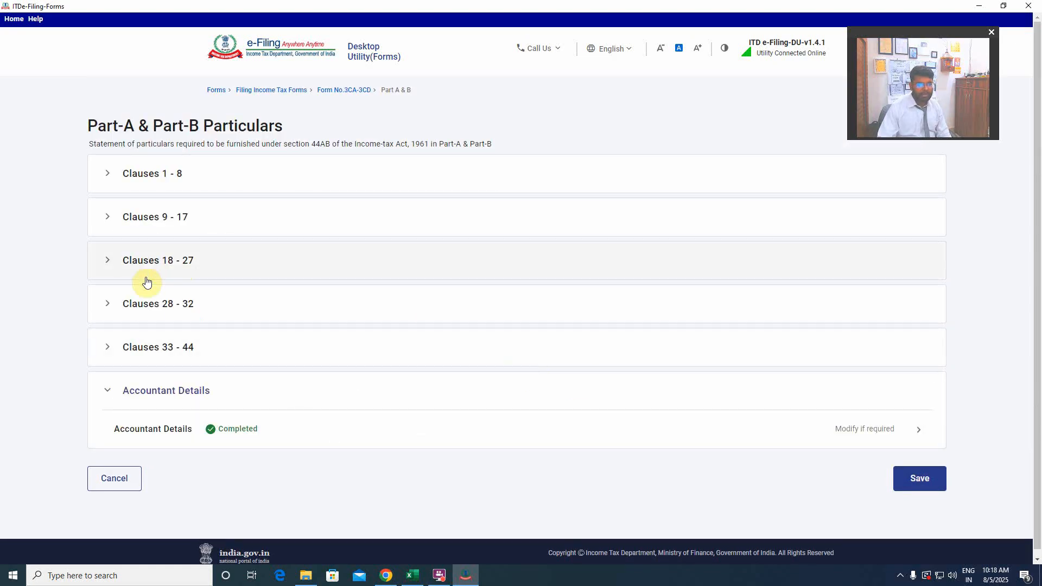
Check the completion status of Clauses 18 - 27 and Clauses 9 - 17, and open Clause 13 - 14.
left_click(175, 272)
scroll(175, 270, "down", 5)
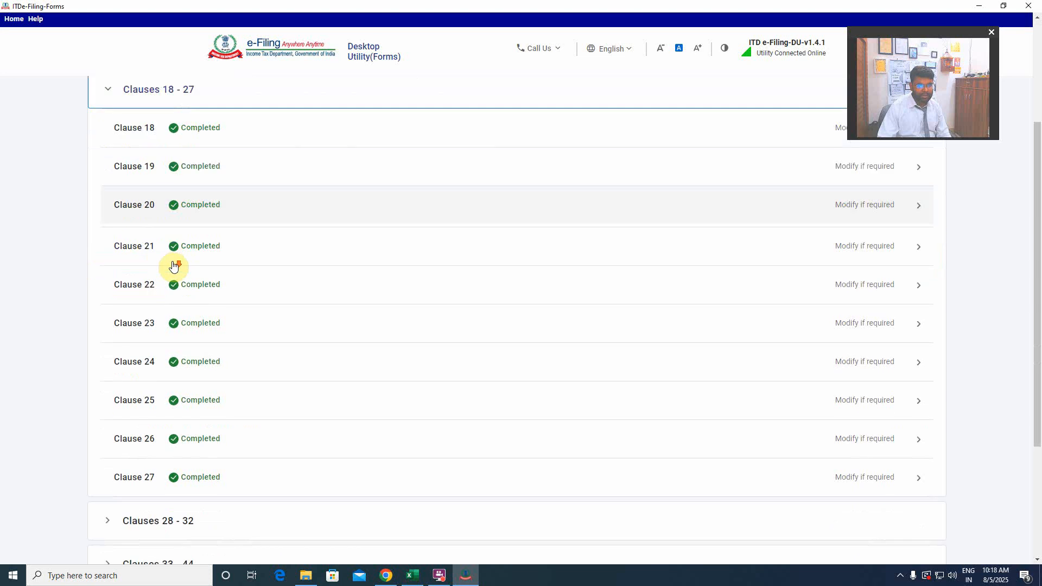
scroll(174, 258, "up", 5)
left_click(170, 218)
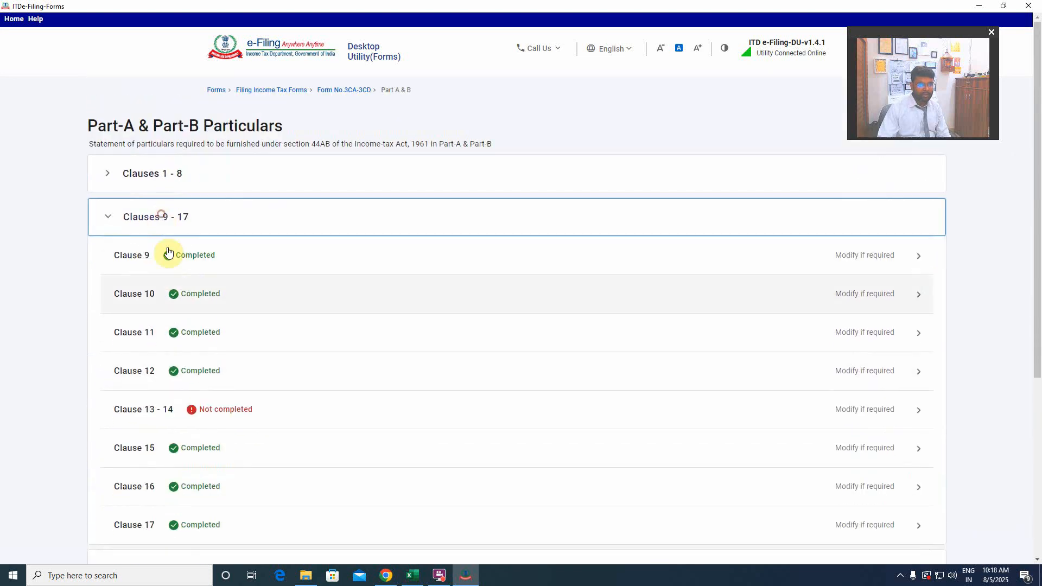
scroll(198, 333, "down", 2)
left_click(788, 317)
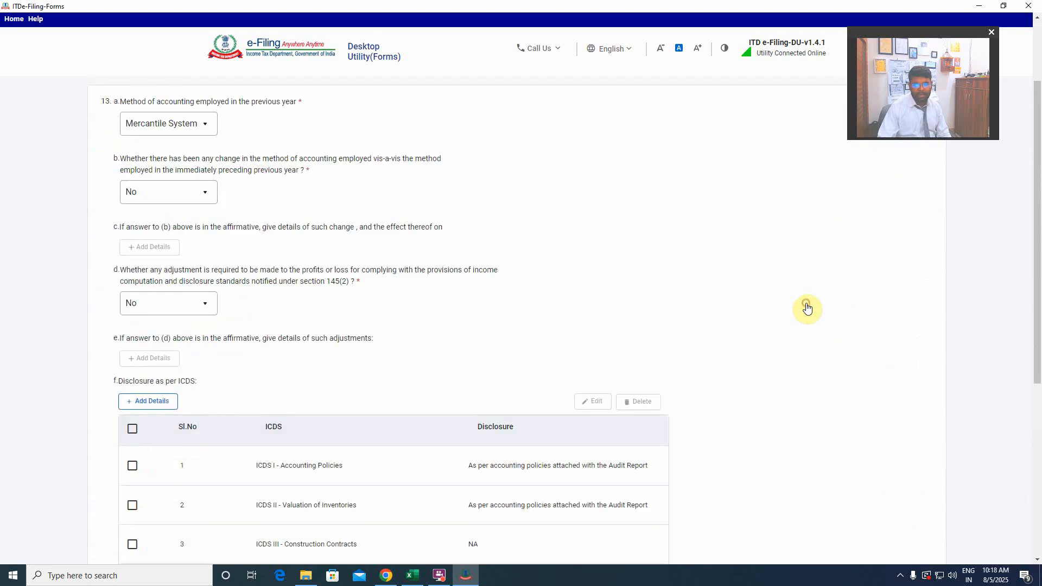
Set the disclosure for ICDS IV - Revenue Recognition to NA and save Clause 13 - 14.
scroll(506, 397, "down", 5)
left_click(920, 472)
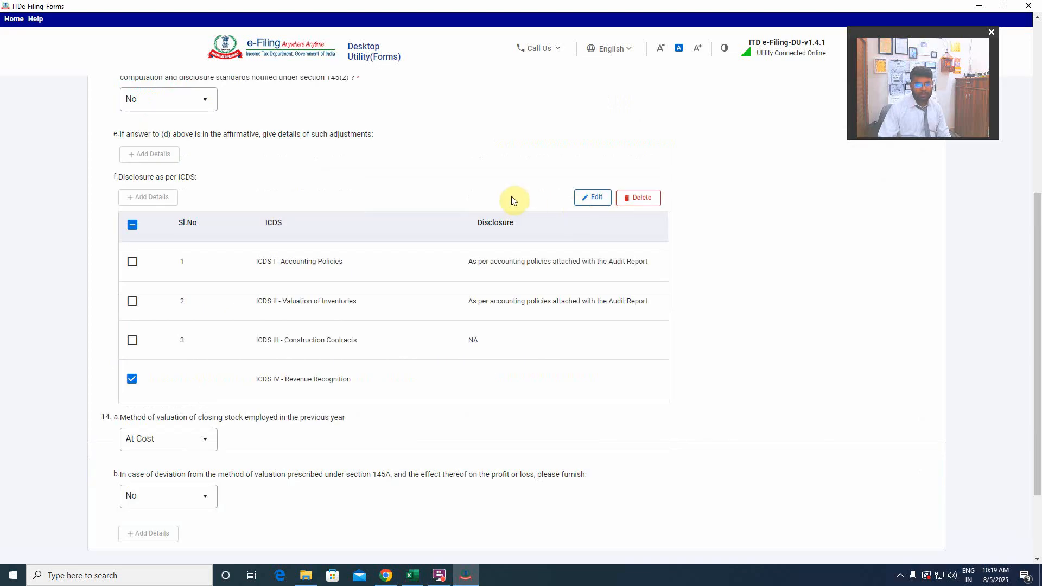
left_click(596, 196)
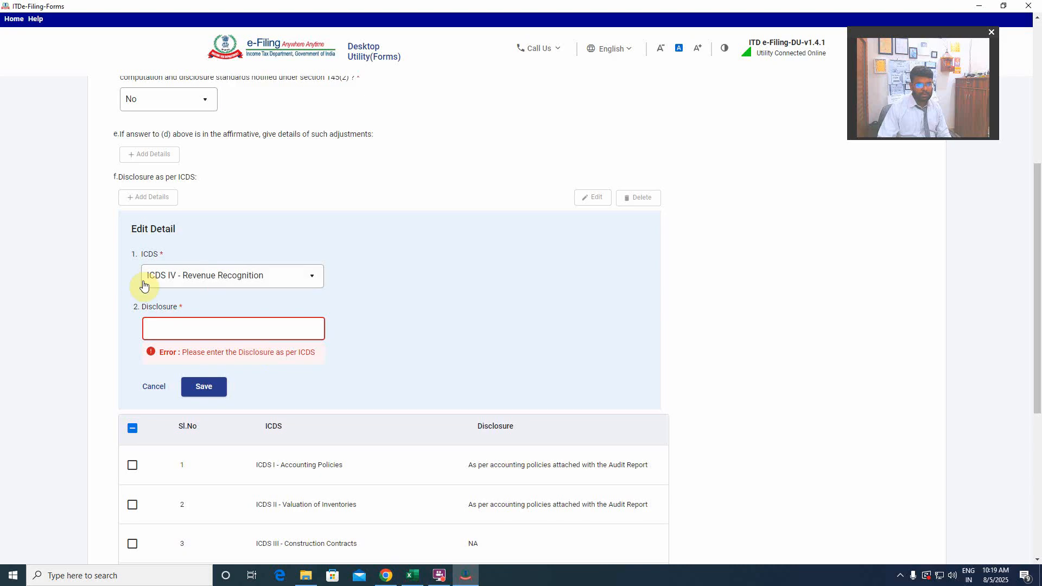
left_click(201, 328)
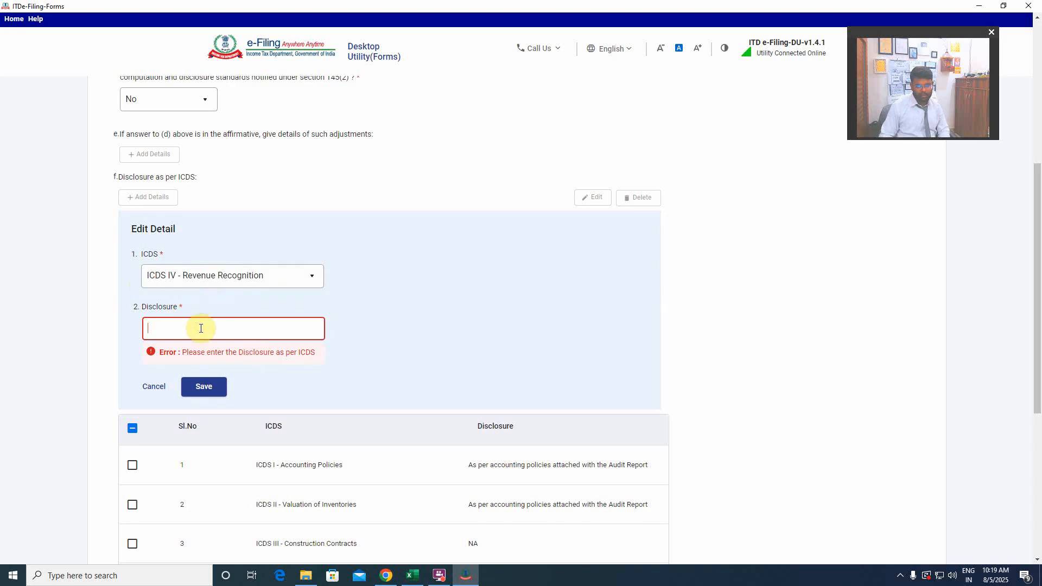
type("NA")
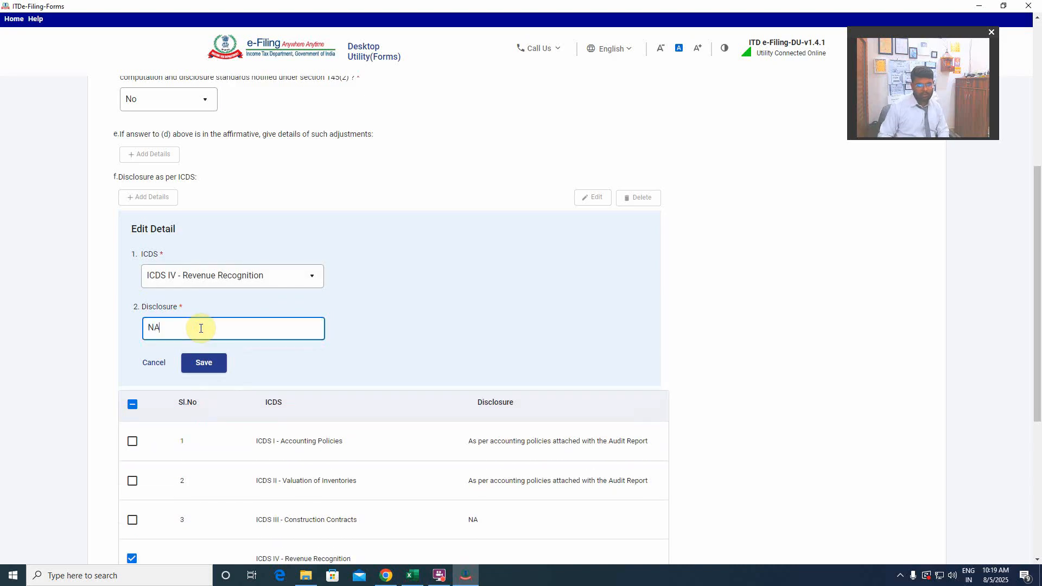
scroll(383, 331, "down", 1)
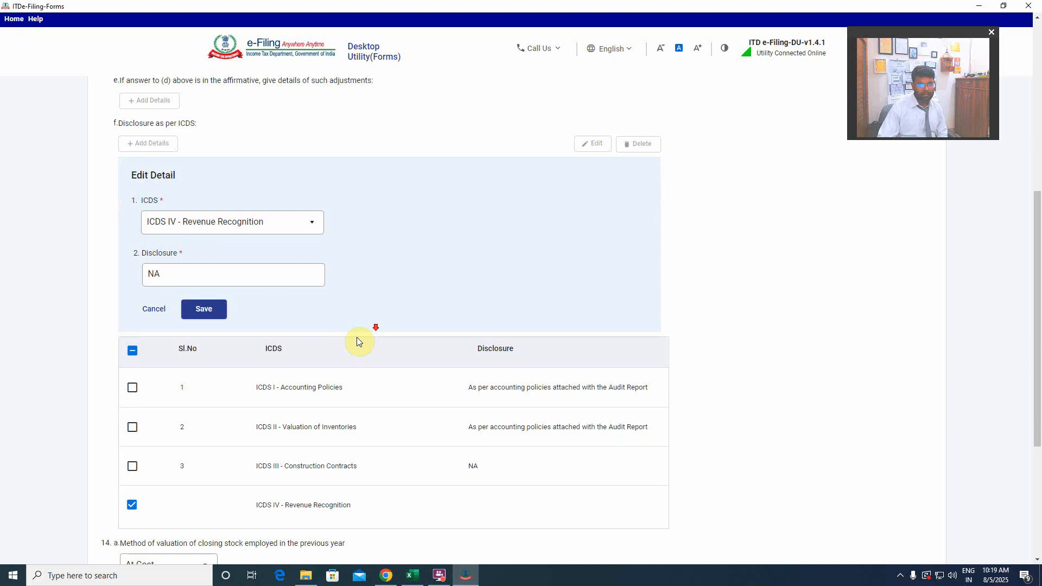
left_click(203, 307)
scroll(380, 304, "down", 1)
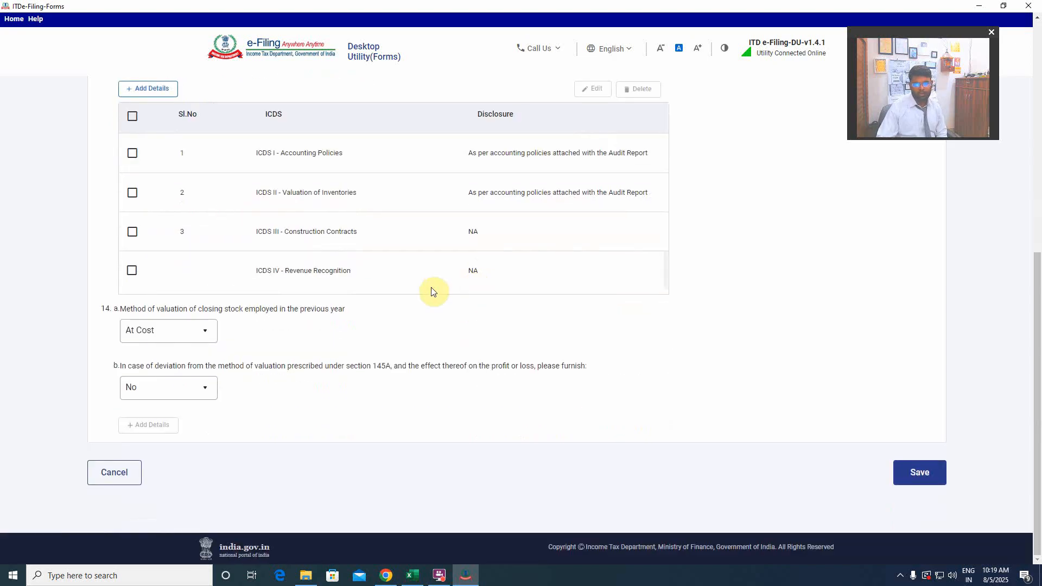
scroll(401, 317, "up", 2)
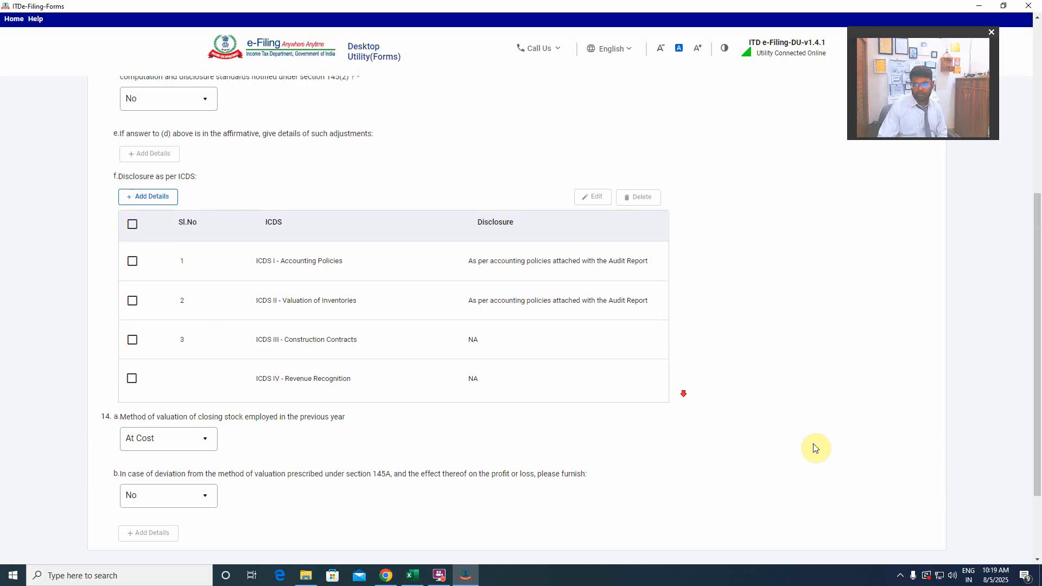
scroll(847, 456, "down", 2)
left_click(915, 473)
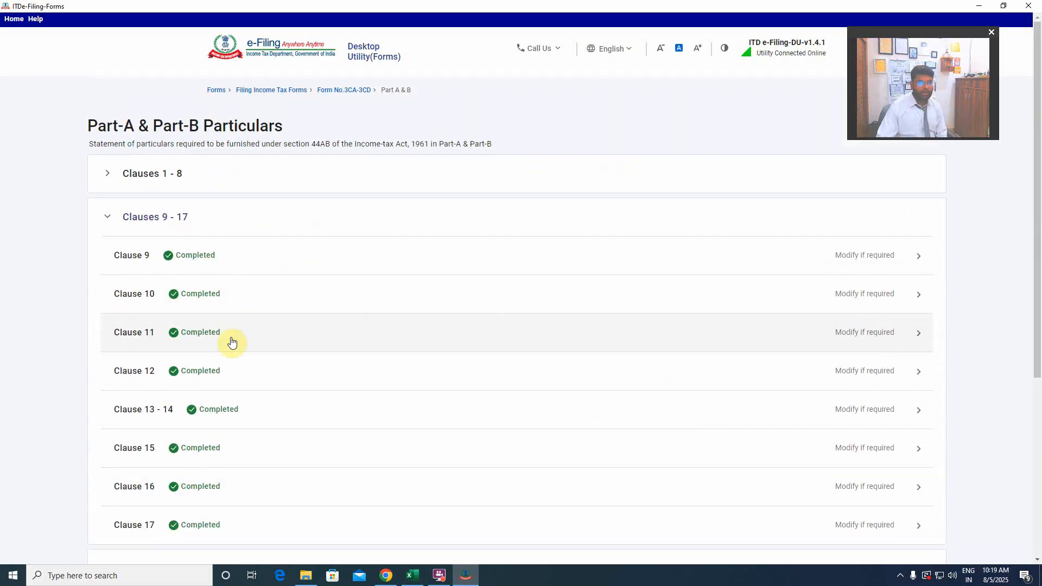
Check the completion status of Clauses 9 - 17, 18 - 27 and 28 - 32, and open Clause 31.
scroll(248, 376, "down", 3)
scroll(247, 375, "up", 3)
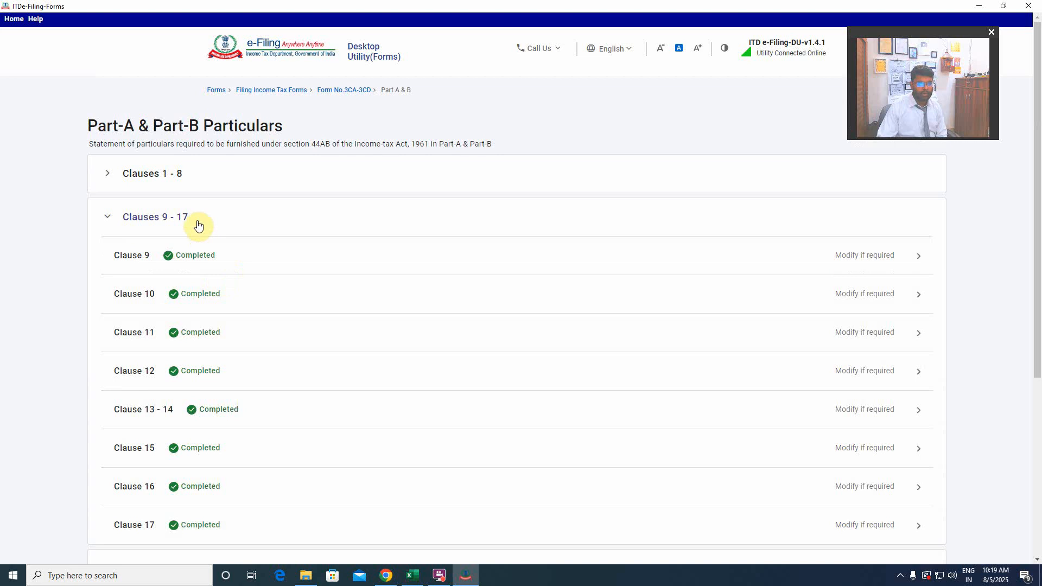
left_click(198, 218)
left_click(197, 217)
scroll(212, 304, "down", 5)
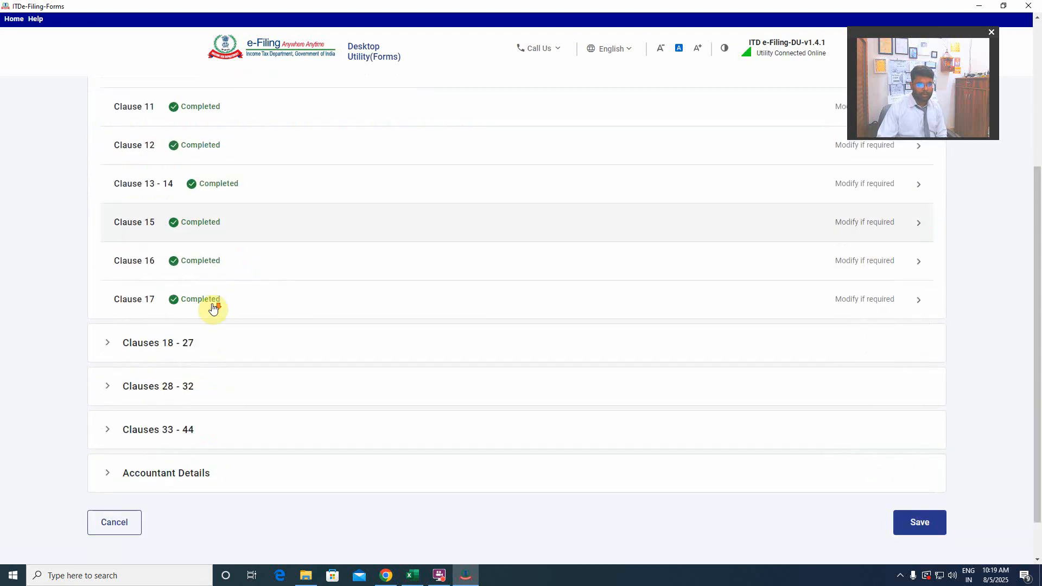
left_click(210, 301)
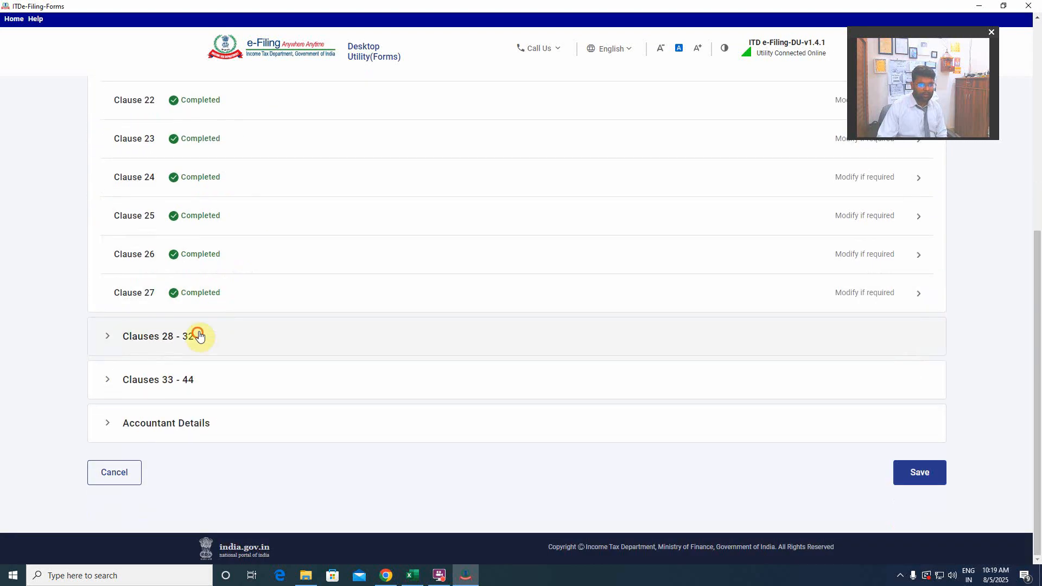
left_click(197, 335)
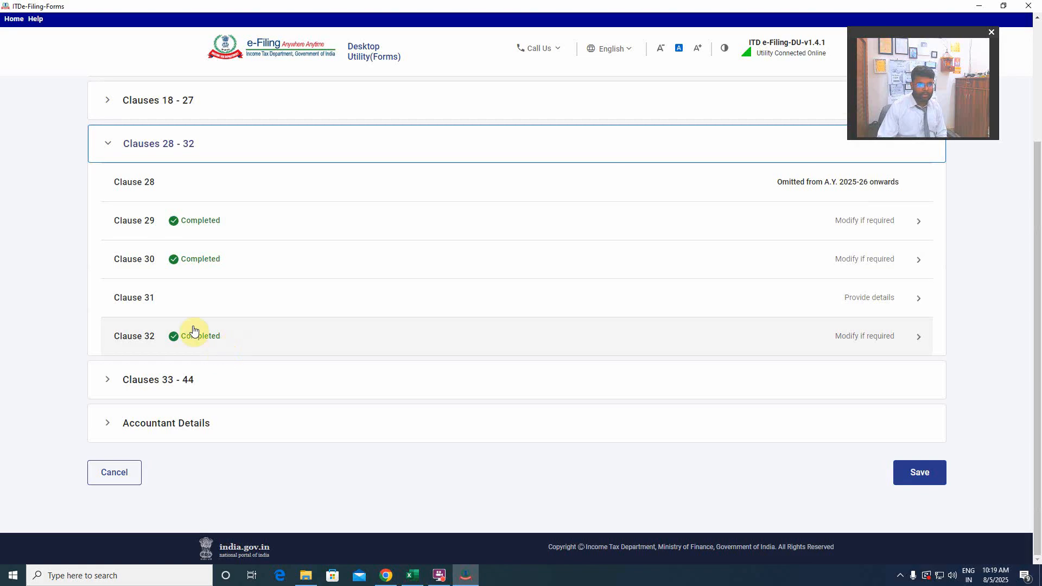
left_click(856, 298)
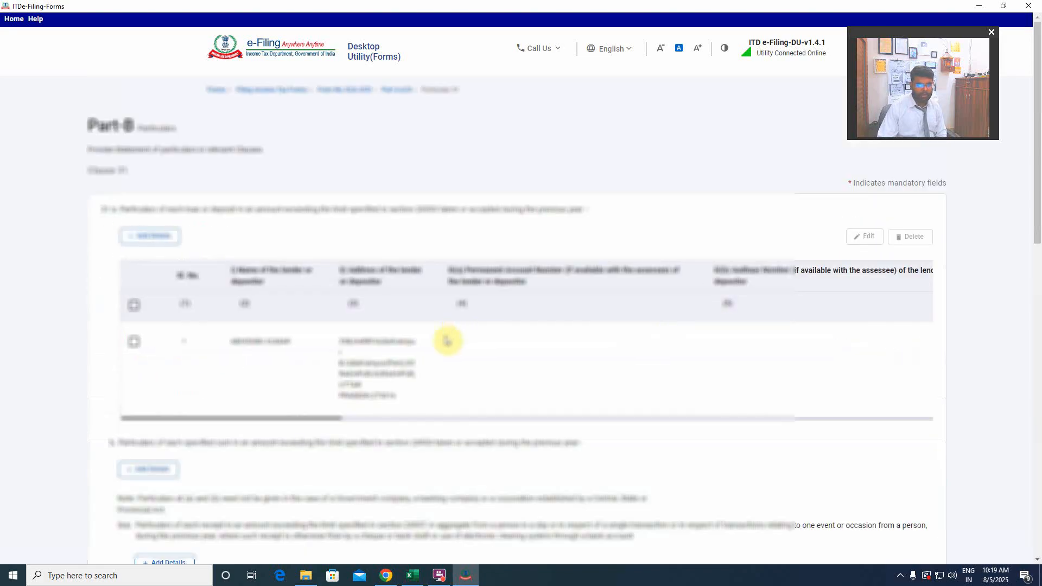
In Clause 31(a), edit the lender's entry to answer Yes on whether the loan was squared up during the previous year, and save the entry.
scroll(443, 340, "down", 2)
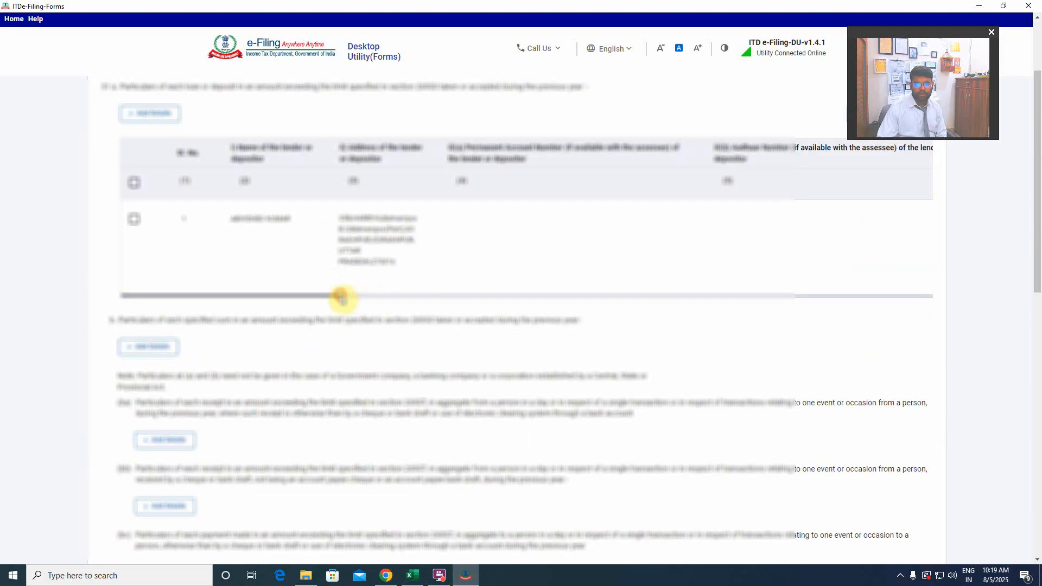
left_click_drag(344, 295, 288, 302)
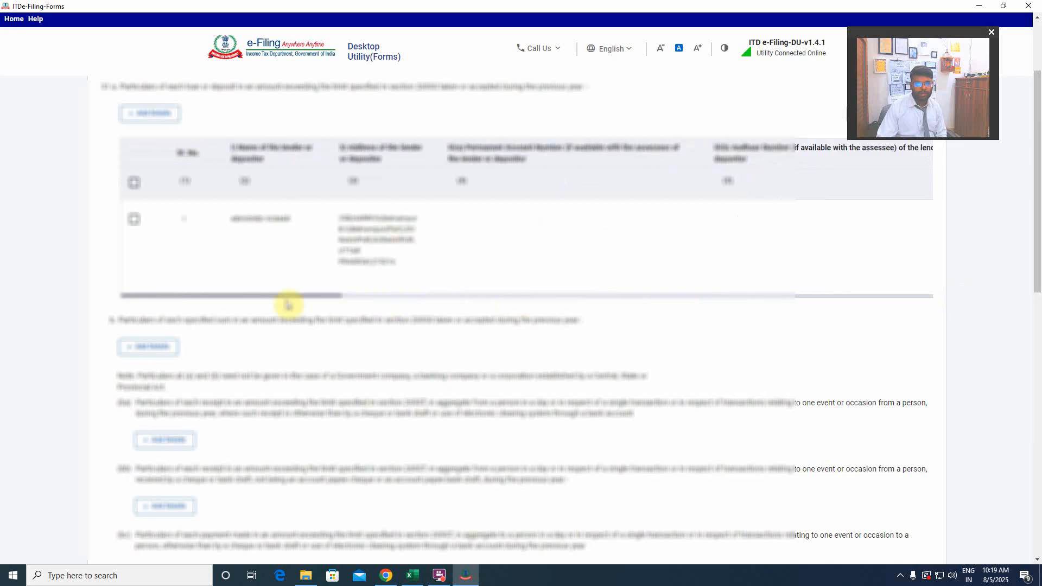
scroll(212, 303, "up", 2)
left_click(133, 305)
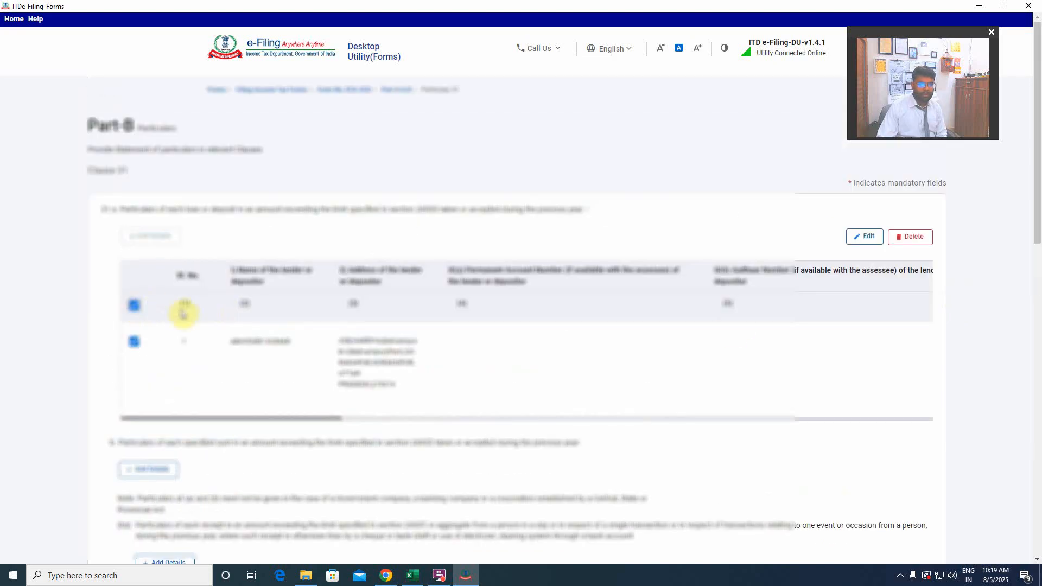
left_click(865, 237)
scroll(592, 345, "down", 2)
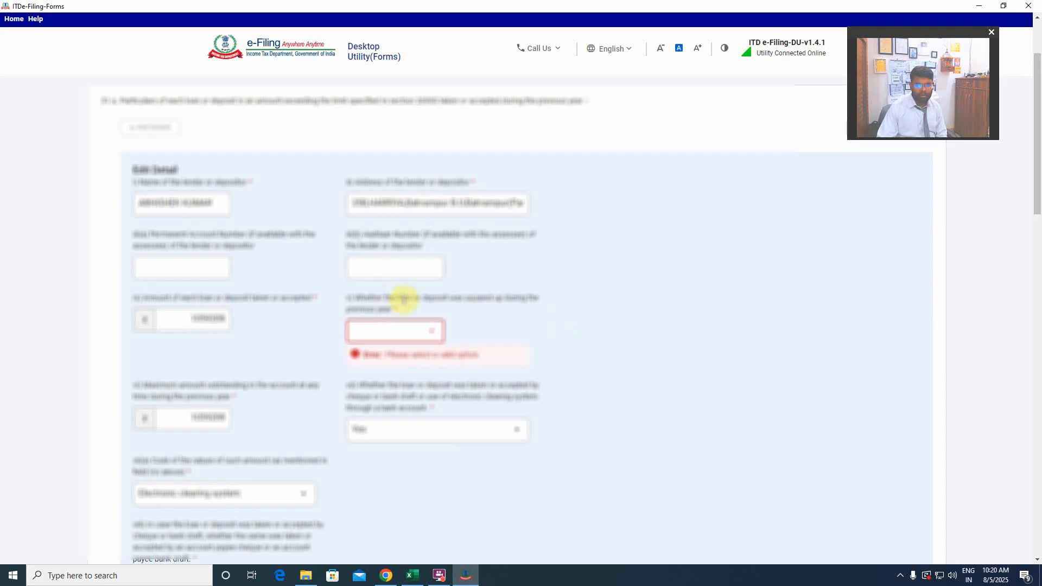
left_click(402, 330)
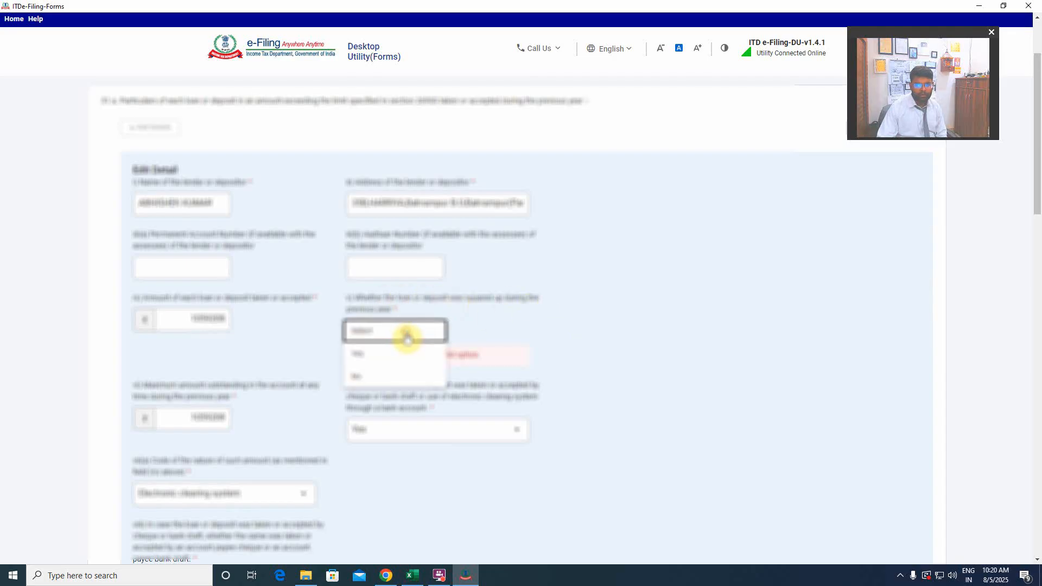
left_click(371, 360)
scroll(594, 347, "down", 4)
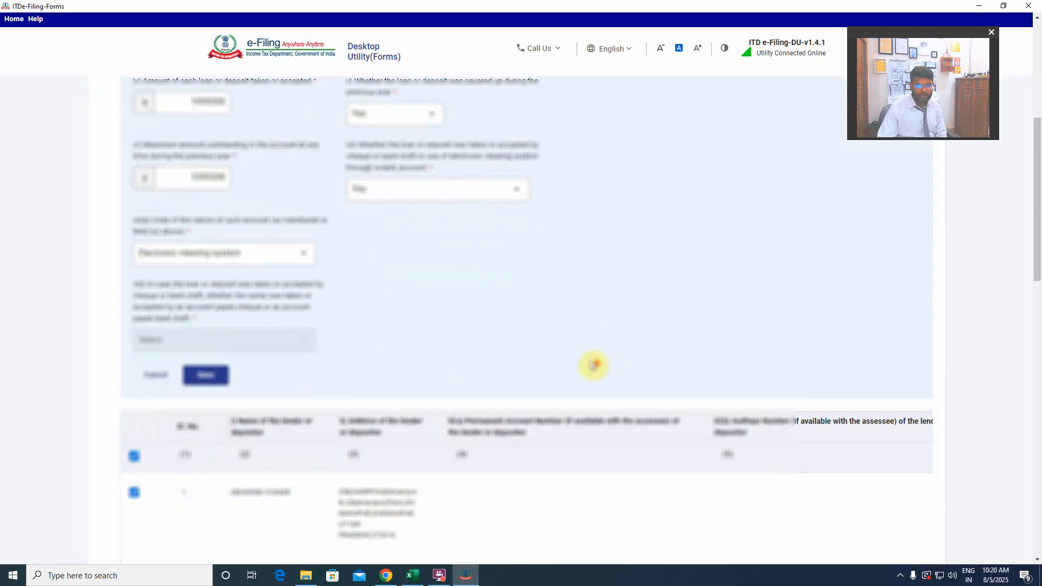
left_click(205, 375)
In Clause 31(c), set the repayment's nature-of-amount code to Electronic clearing system, and save both the entry and Clause 31.
scroll(404, 353, "down", 6)
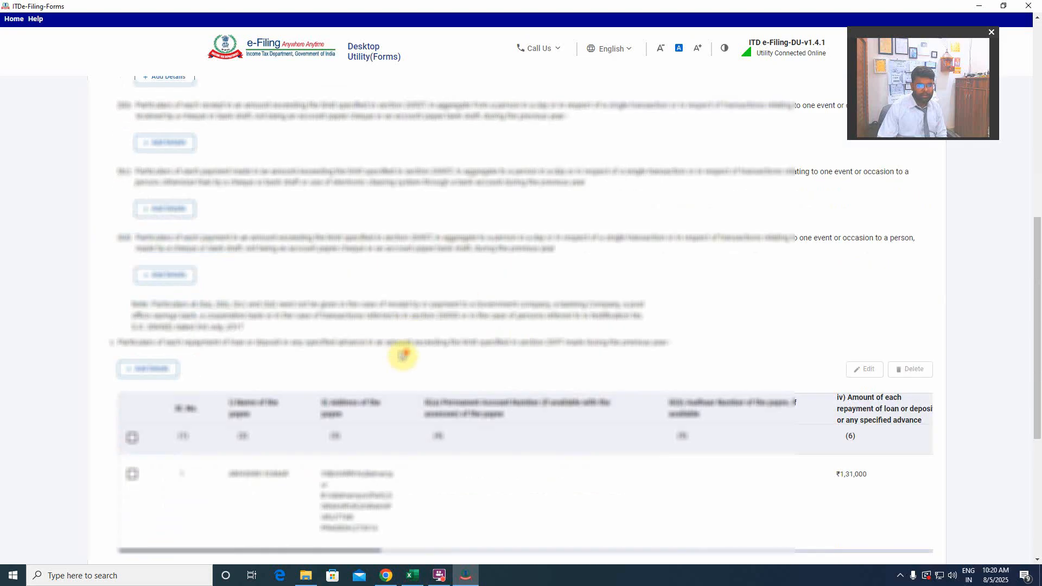
scroll(402, 353, "up", 1)
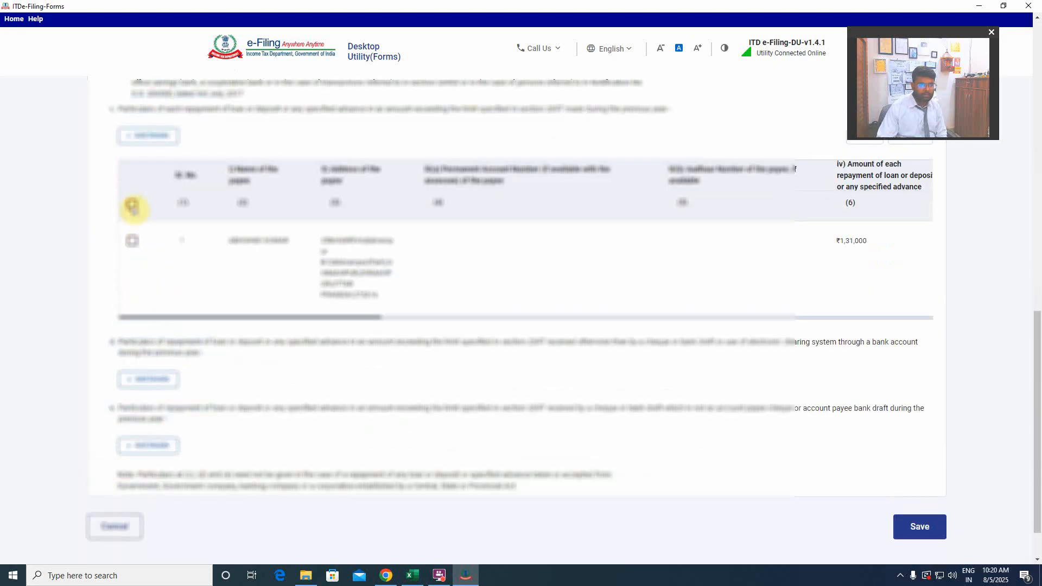
left_click(132, 205)
scroll(538, 261, "up", 2)
left_click(863, 245)
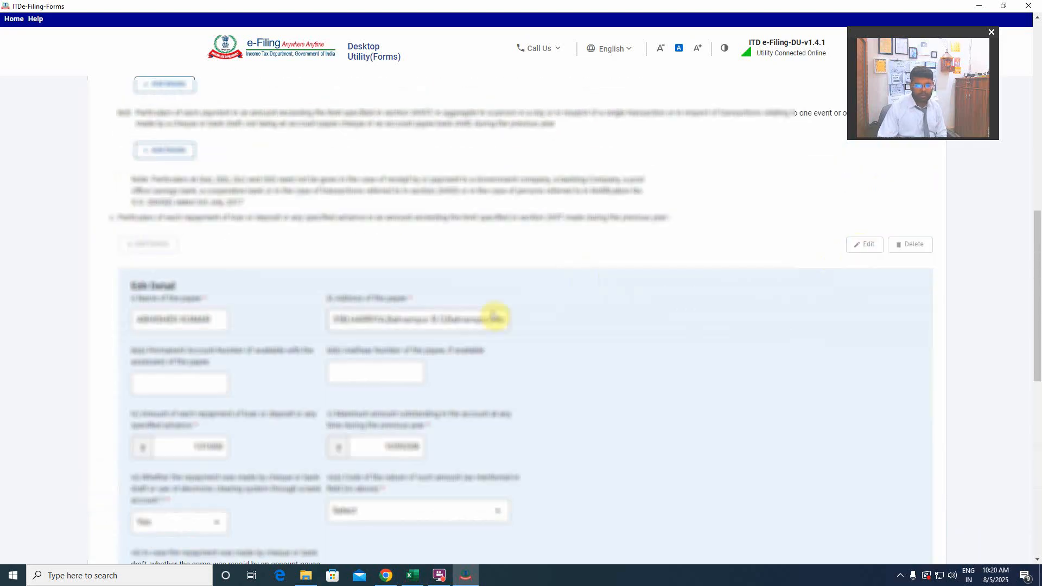
scroll(491, 332, "up", 3)
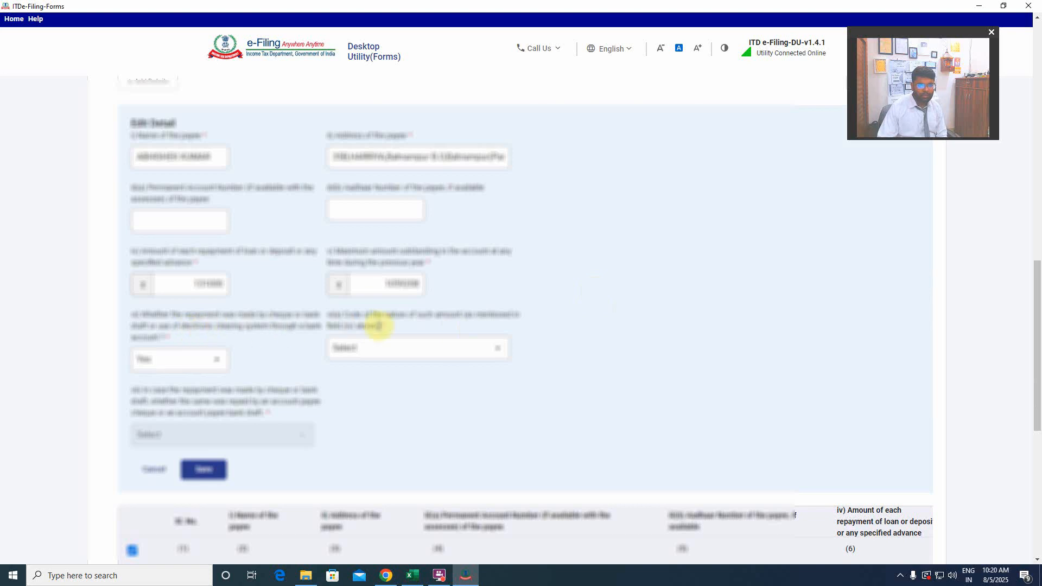
scroll(386, 338, "up", 1)
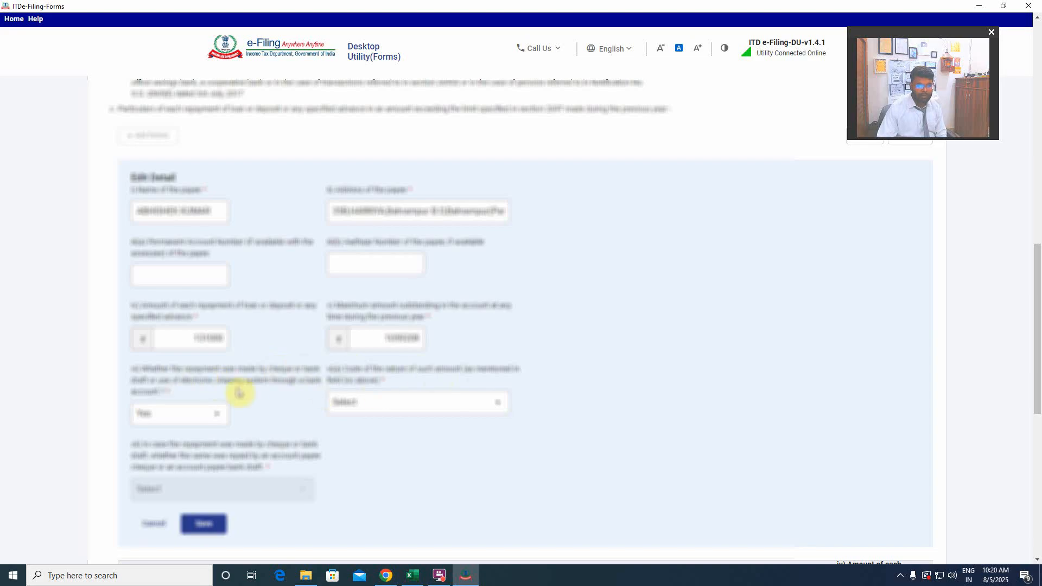
left_click(381, 401)
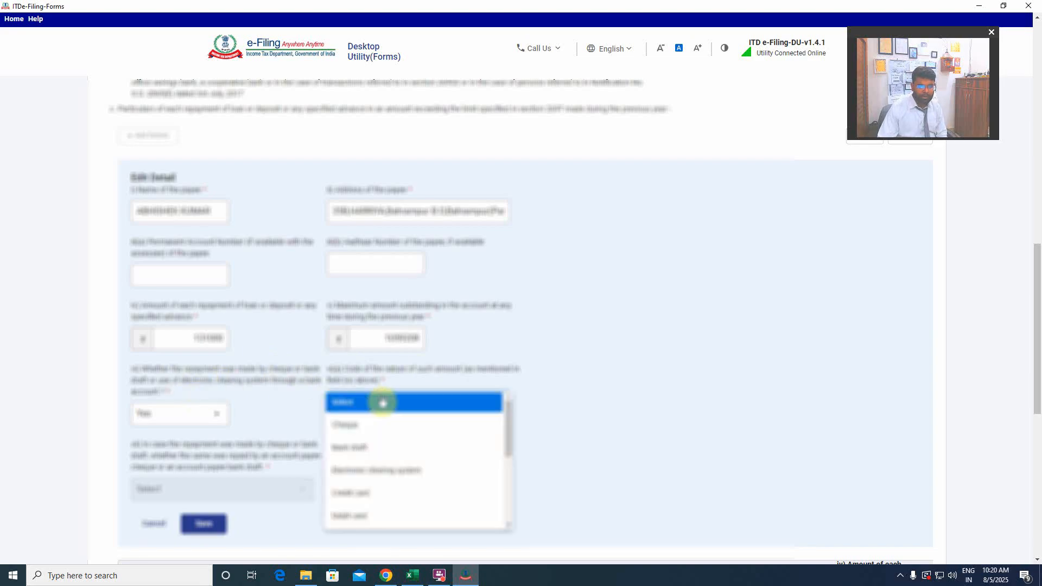
left_click(396, 468)
scroll(565, 445, "down", 3)
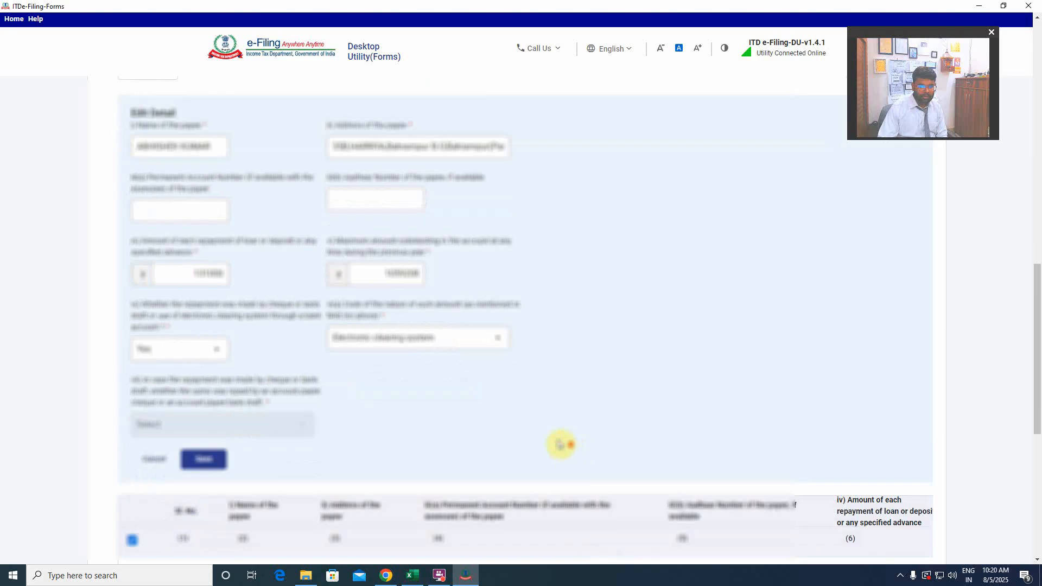
left_click(208, 415)
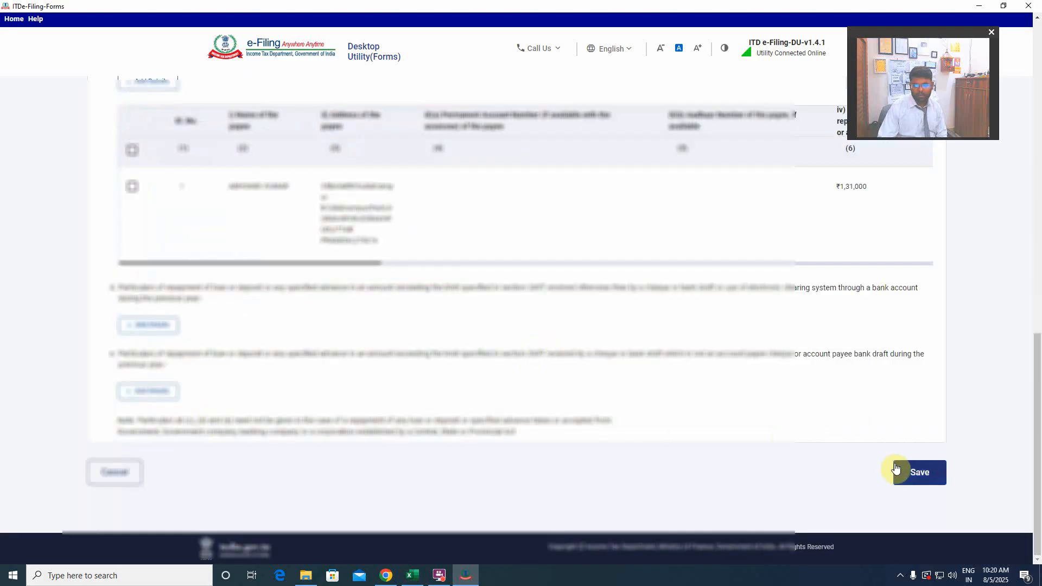
left_click(918, 473)
scroll(543, 413, "down", 3)
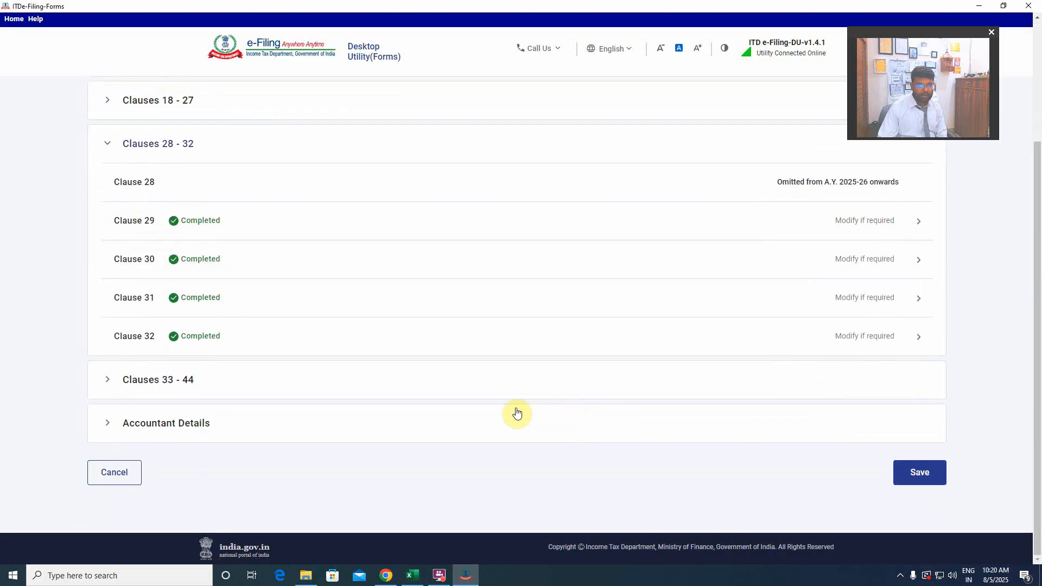
Save Form No. 3CD and open the preview of the completed Form 3CA-3CD audit report.
scroll(360, 405, "up", 3)
scroll(361, 406, "down", 3)
left_click(930, 472)
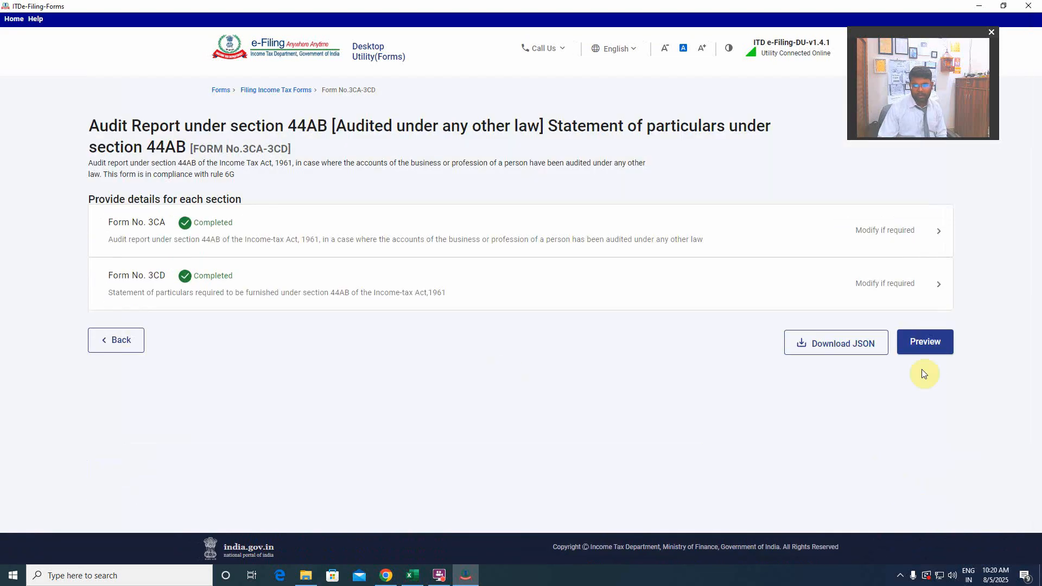
left_click(925, 342)
Review the report preview page by page from Form 3CA through Clause 11.
scroll(554, 353, "down", 10)
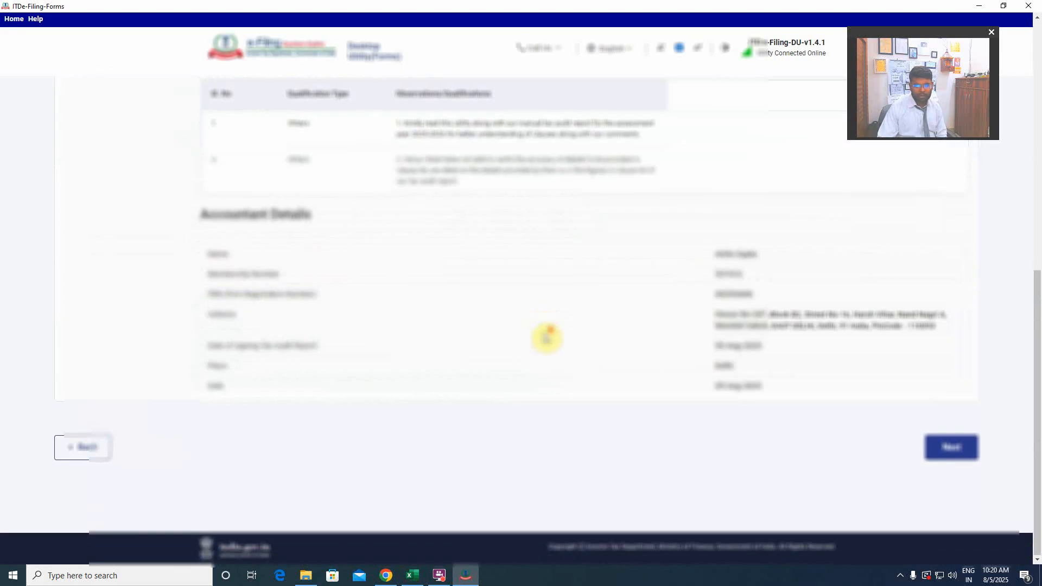
scroll(548, 338, "up", 8)
scroll(547, 338, "down", 8)
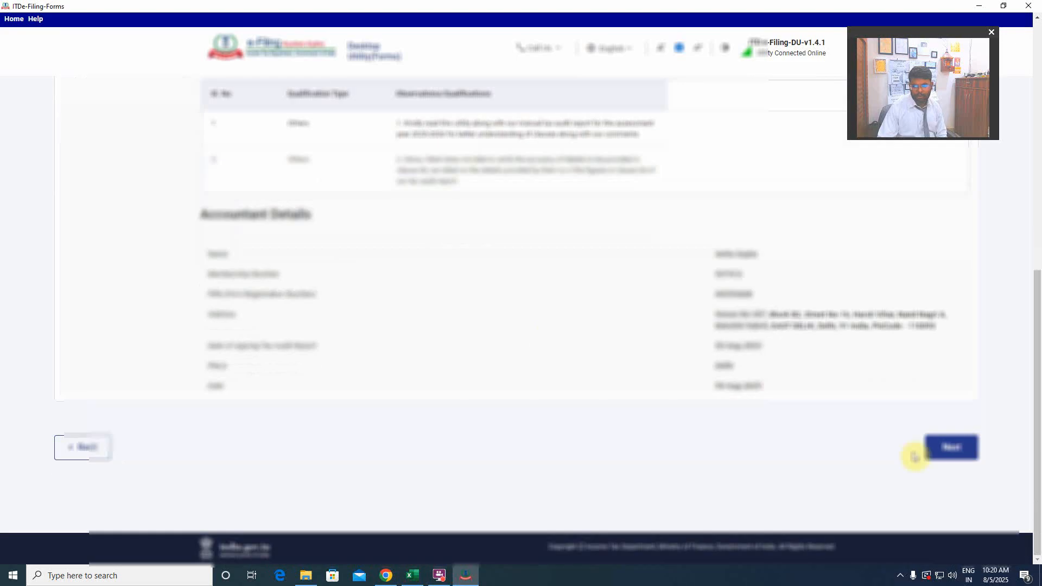
left_click(971, 450)
scroll(589, 444, "down", 10)
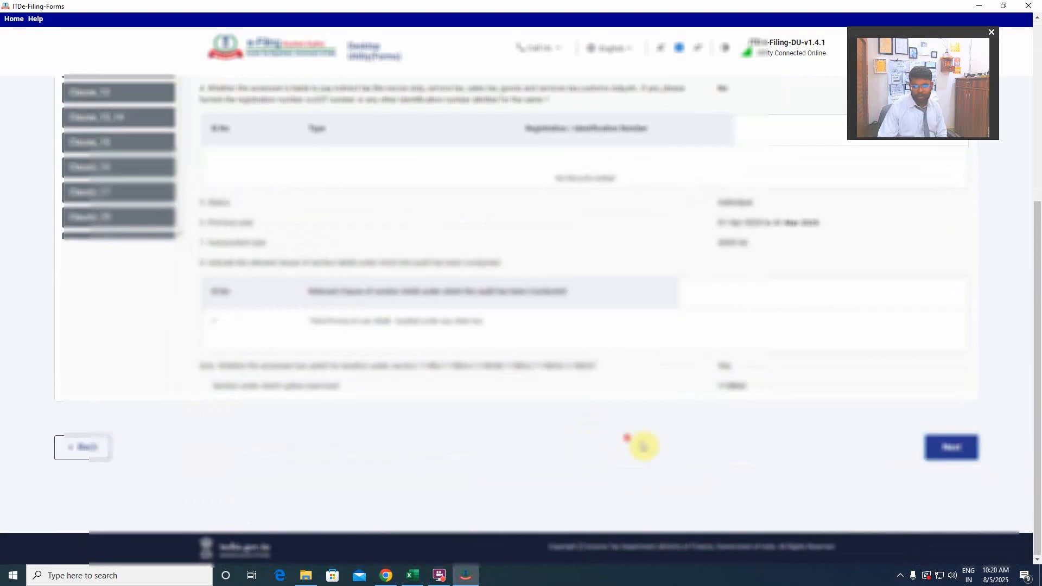
left_click(950, 448)
scroll(902, 437, "down", 5)
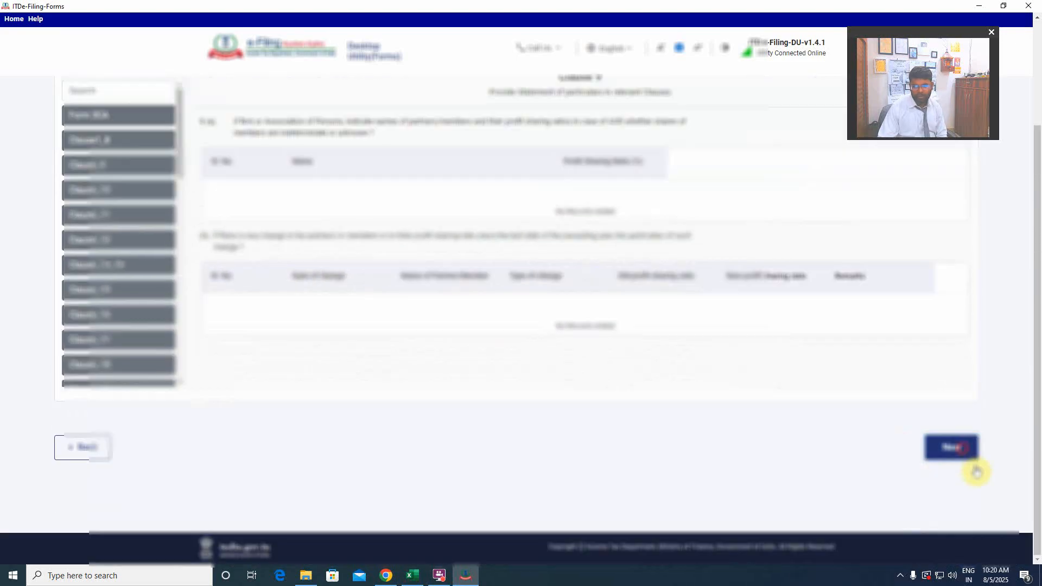
left_click(964, 454)
scroll(964, 454, "down", 5)
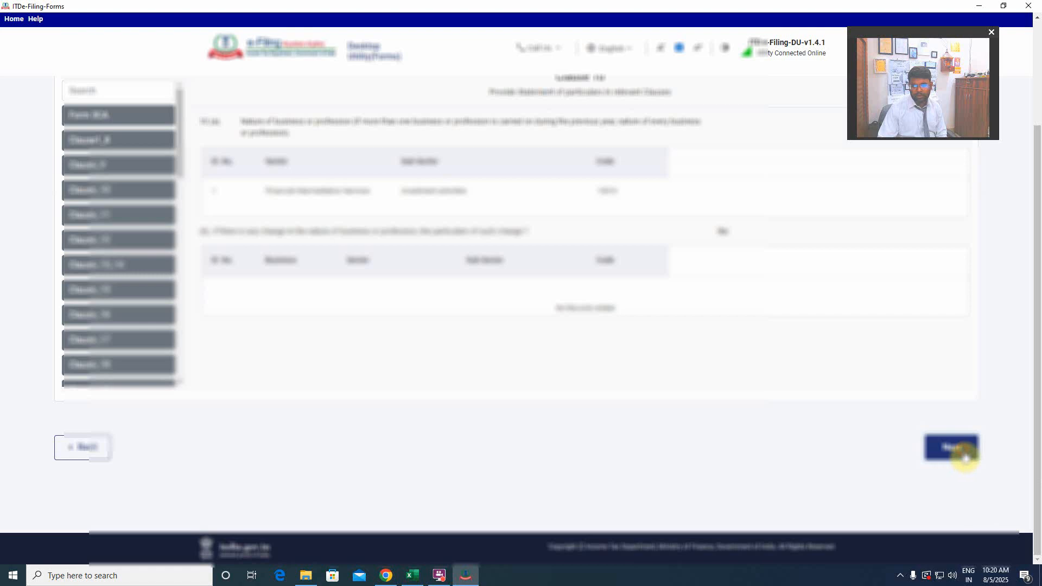
left_click(964, 454)
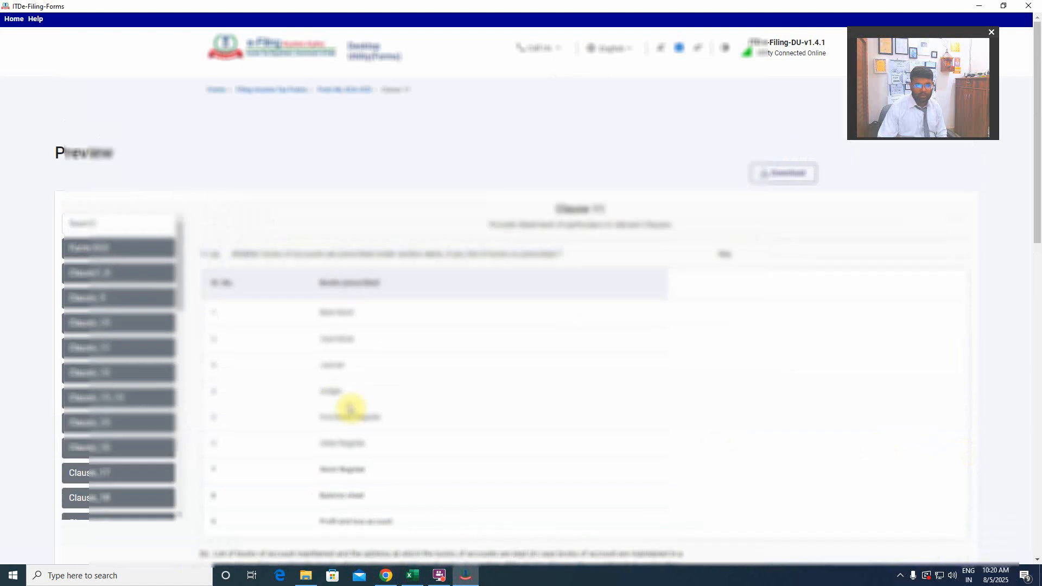
scroll(780, 411, "down", 4)
scroll(781, 411, "down", 9)
scroll(233, 390, "up", 10)
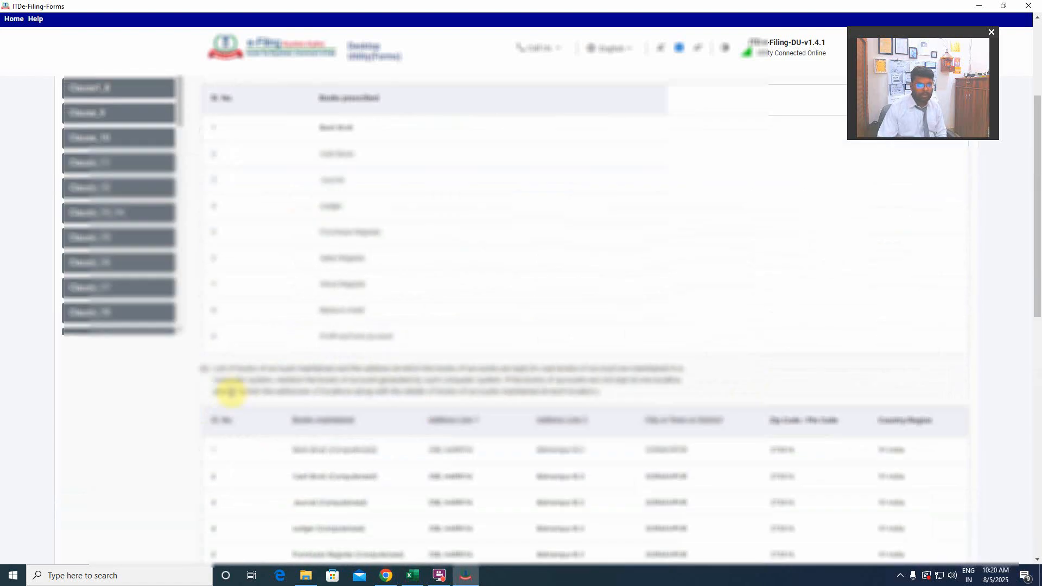
Go to the Accountant Details page of the preview and download the audit report as JSON.
left_click_drag(174, 128, 186, 348)
left_click(137, 350)
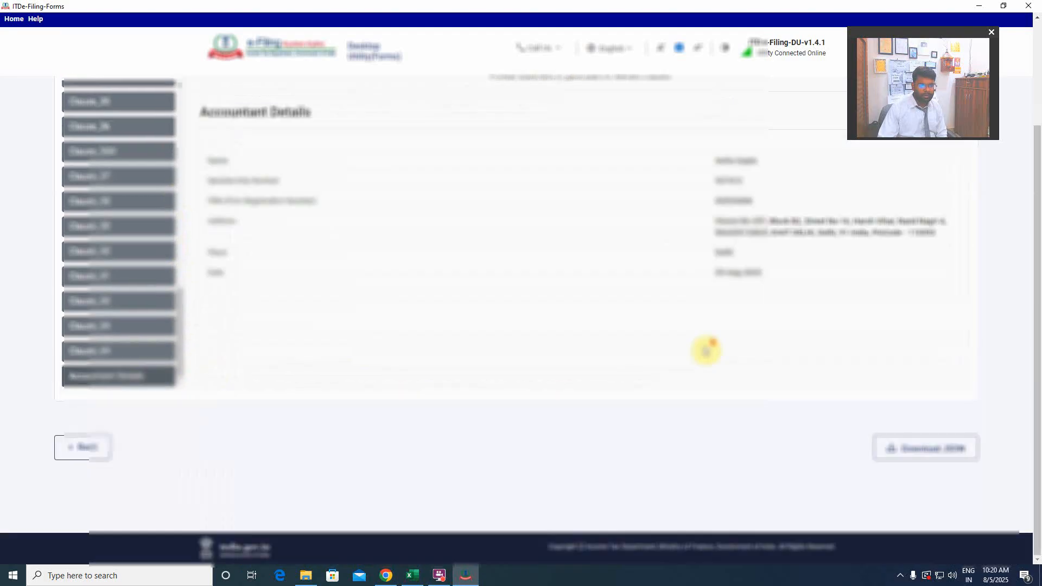
left_click(931, 455)
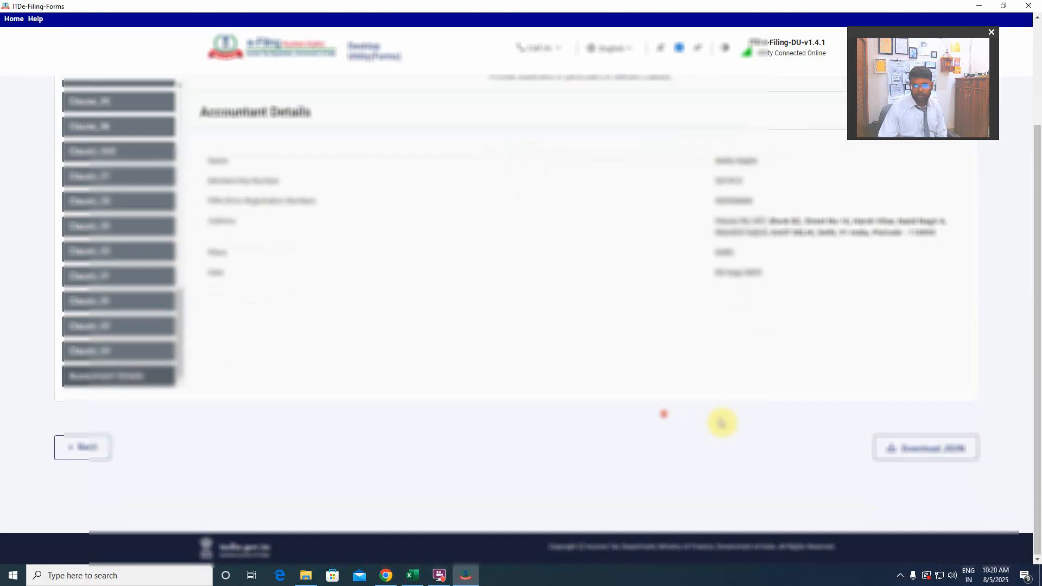
left_click(902, 448)
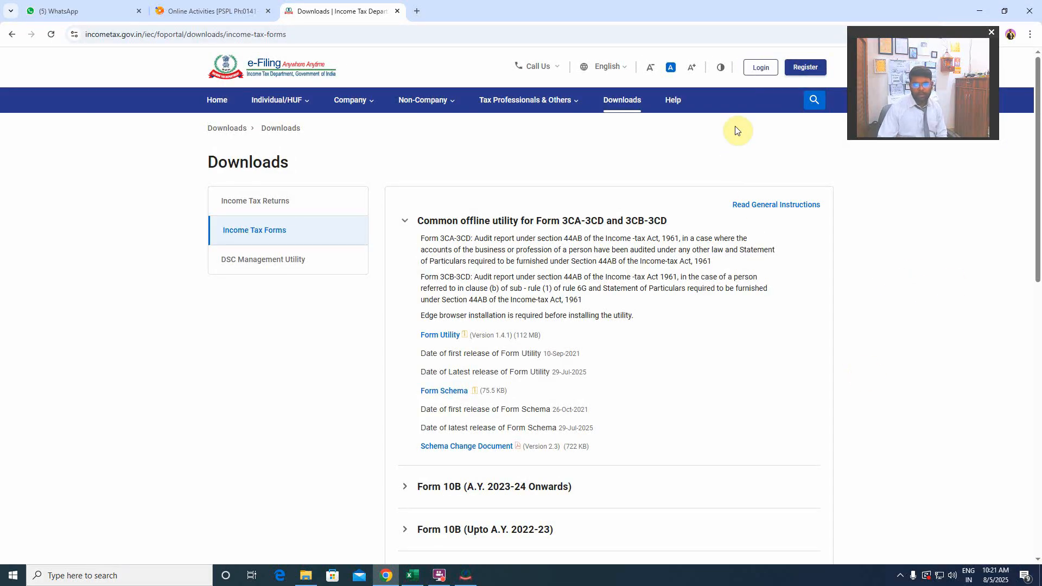
Switch to the income tax e-Filing portal in Chrome and open its login page.
left_click(760, 67)
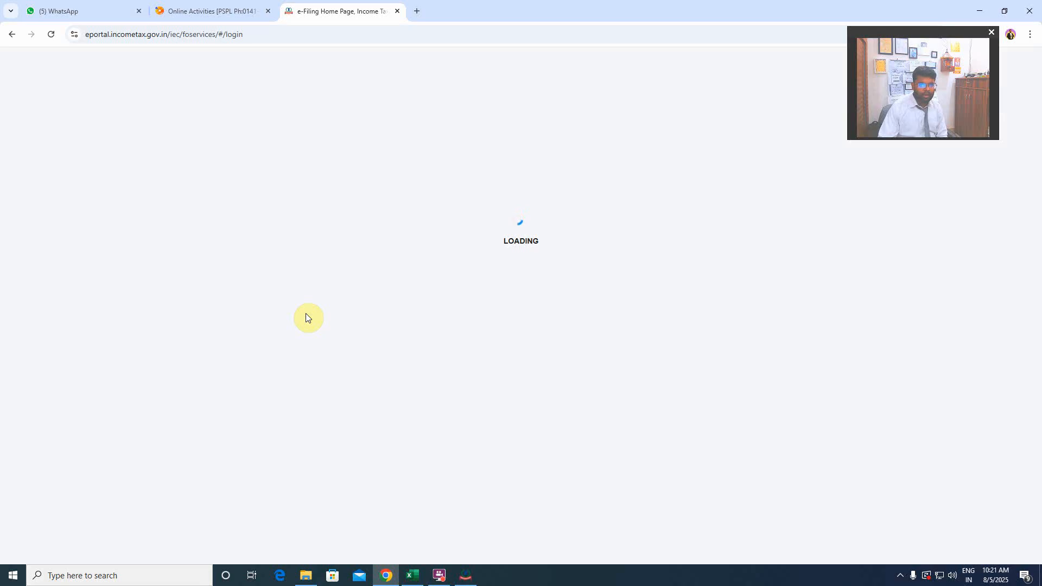